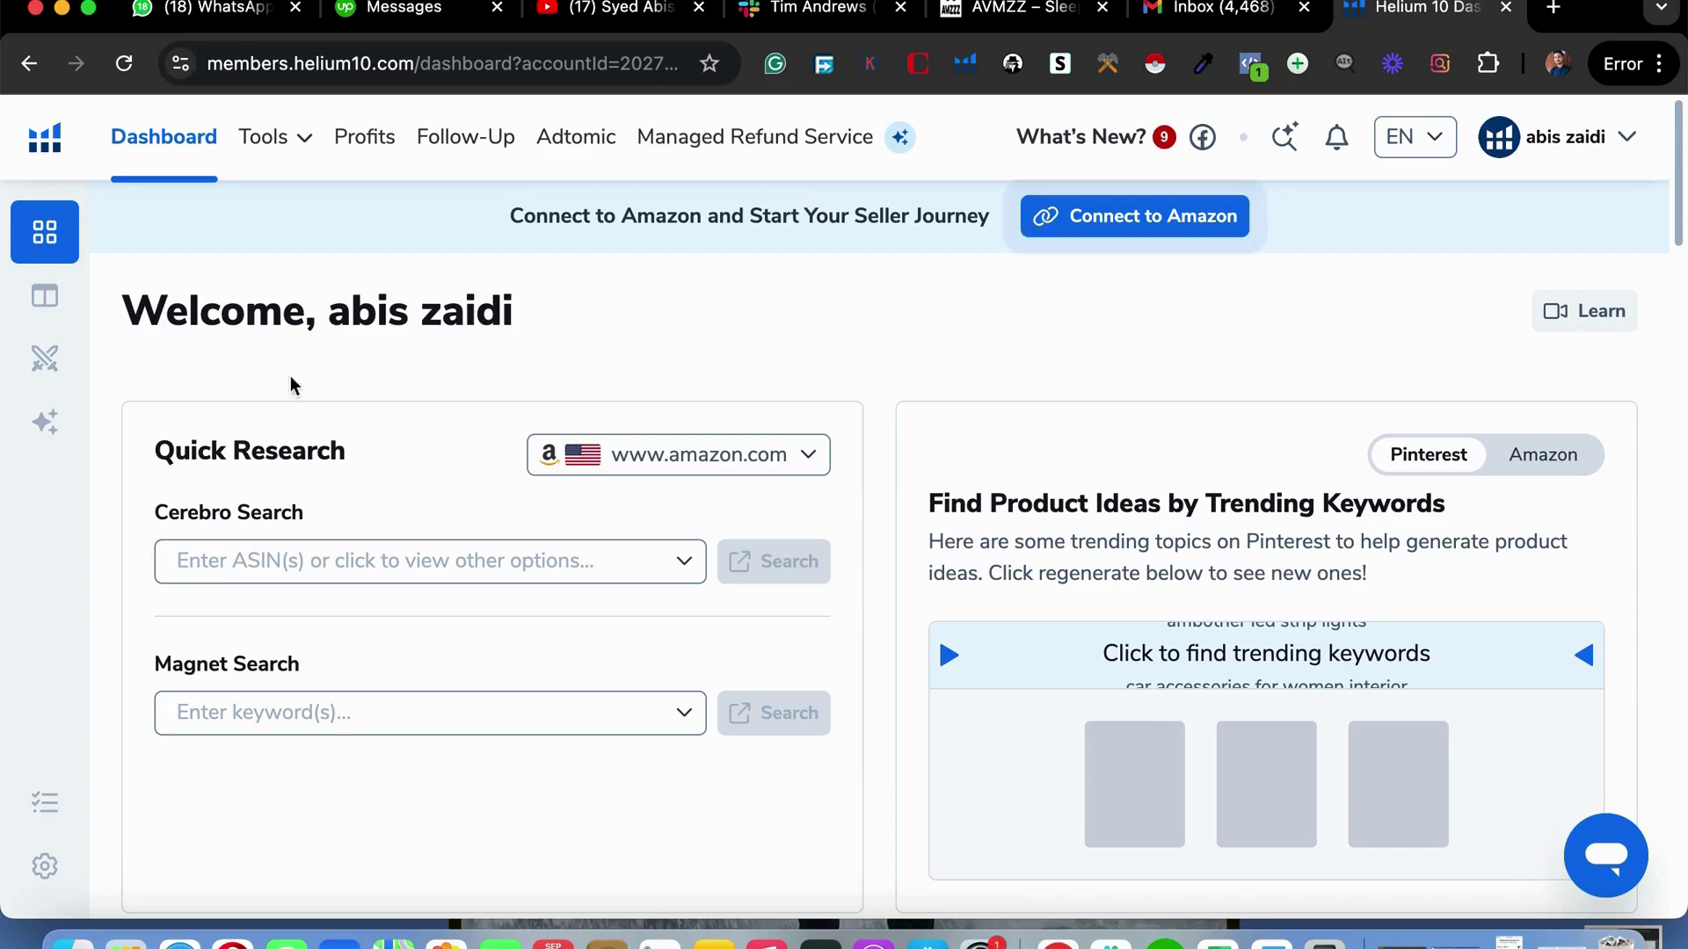
scroll(730, 708, "down", 10)
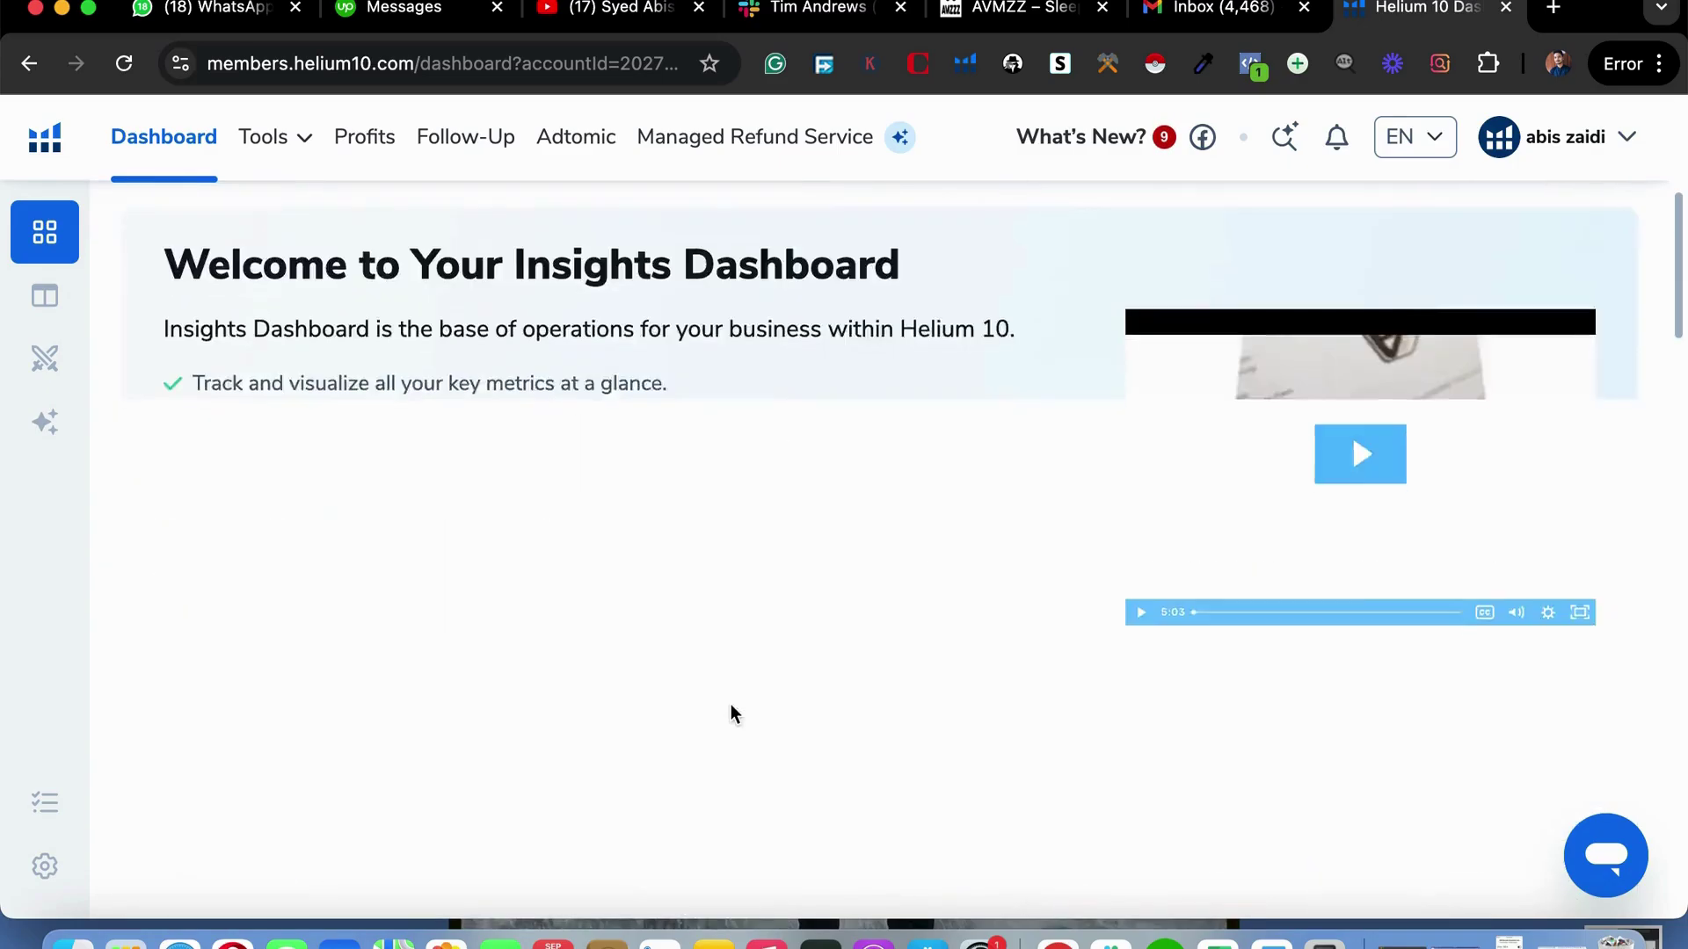
scroll(730, 708, "up", 10)
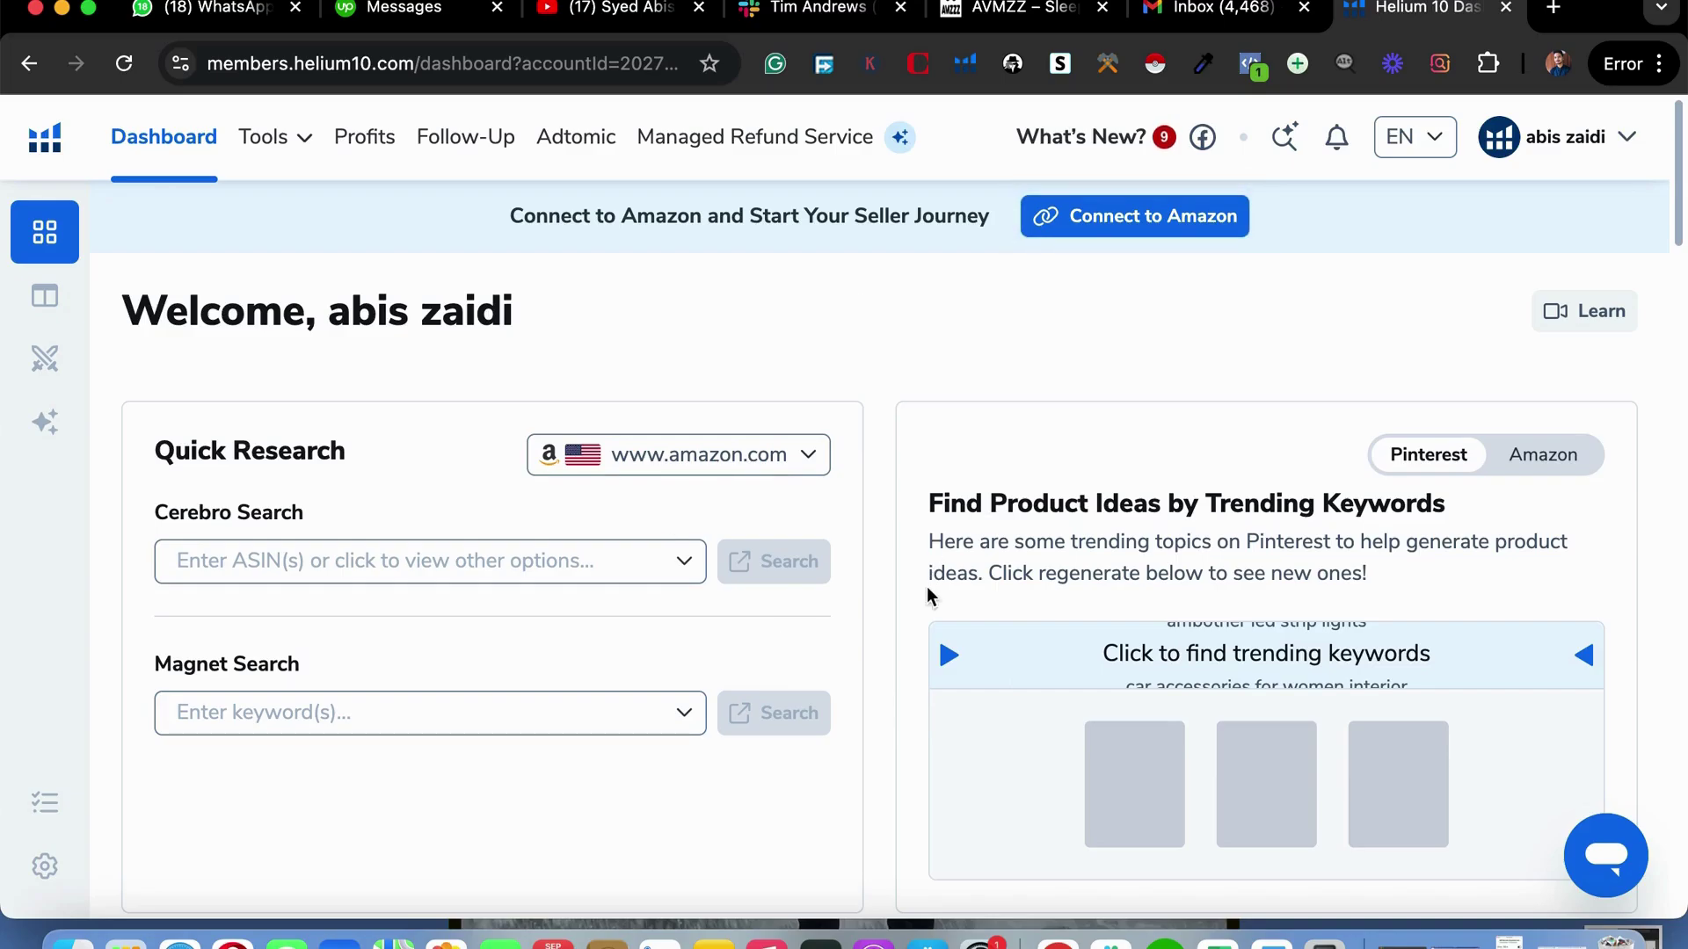
scroll(927, 587, "down", 15)
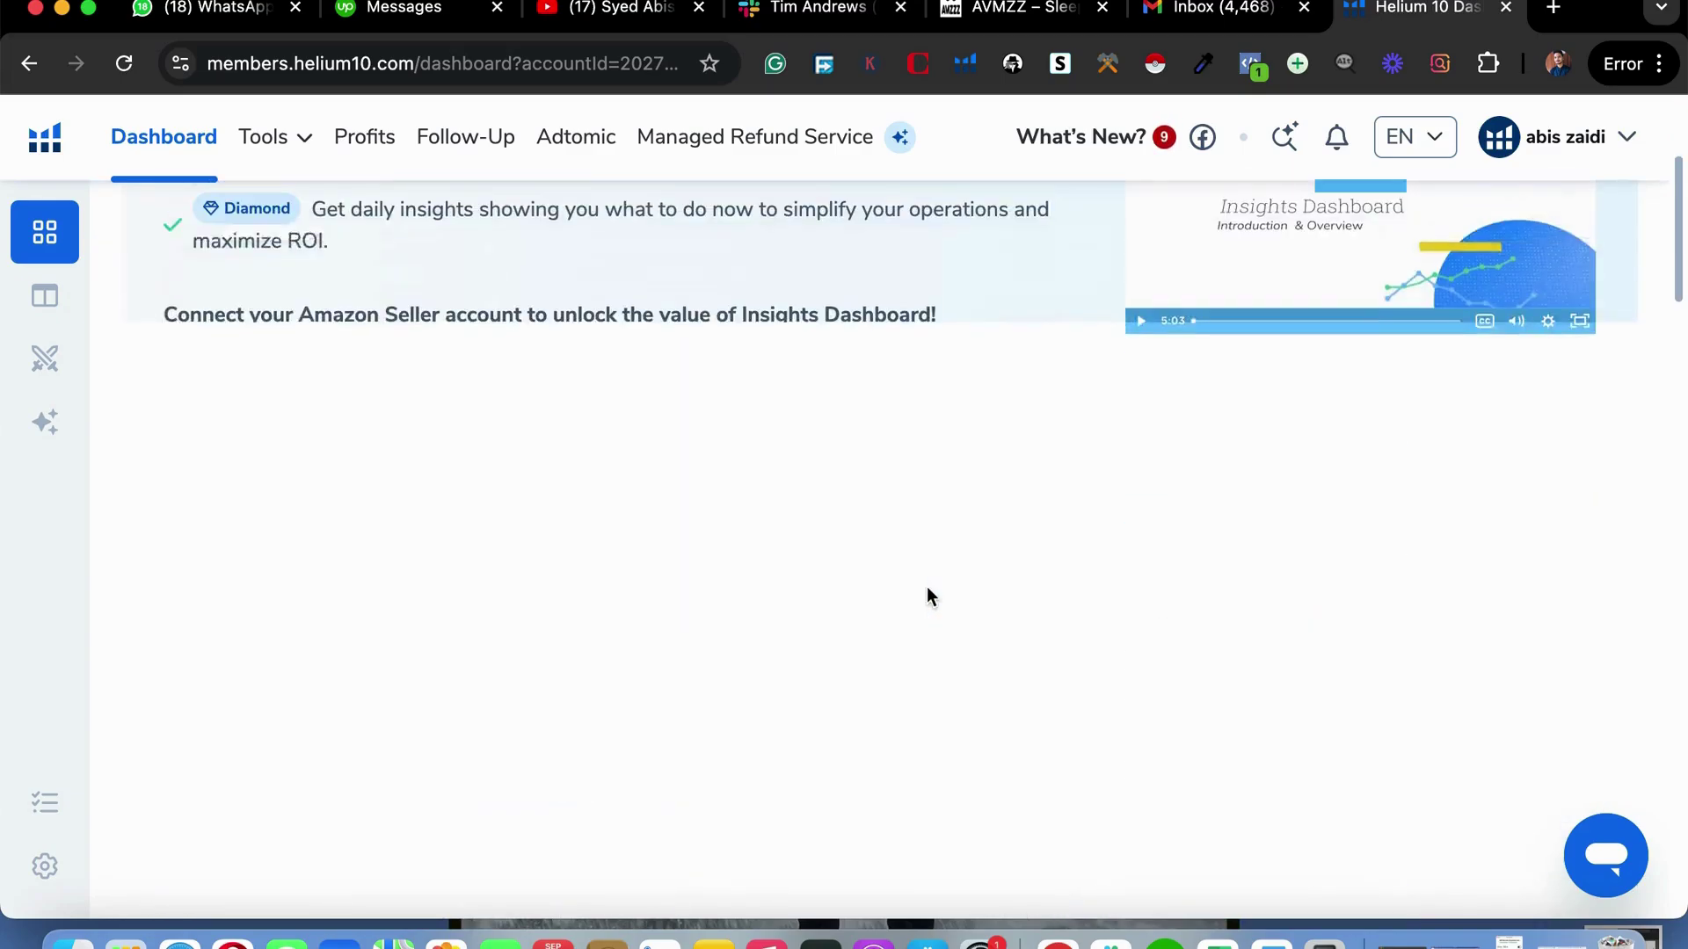
scroll(927, 587, "up", 10)
scroll(926, 587, "down", 12)
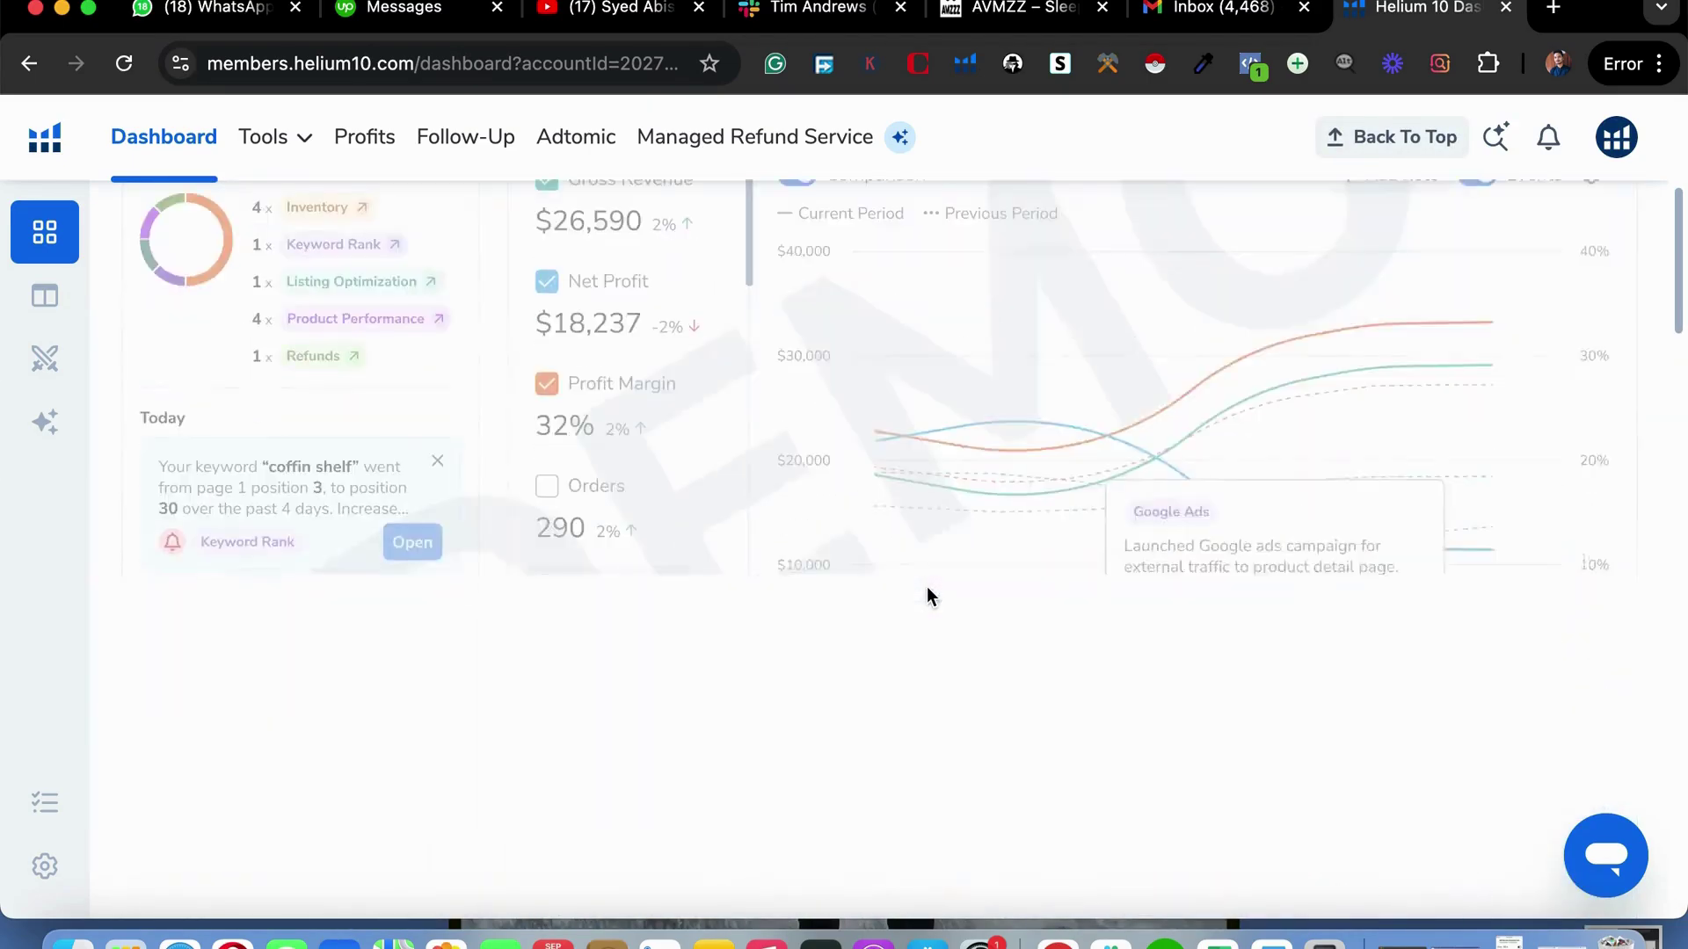
scroll(927, 587, "up", 4)
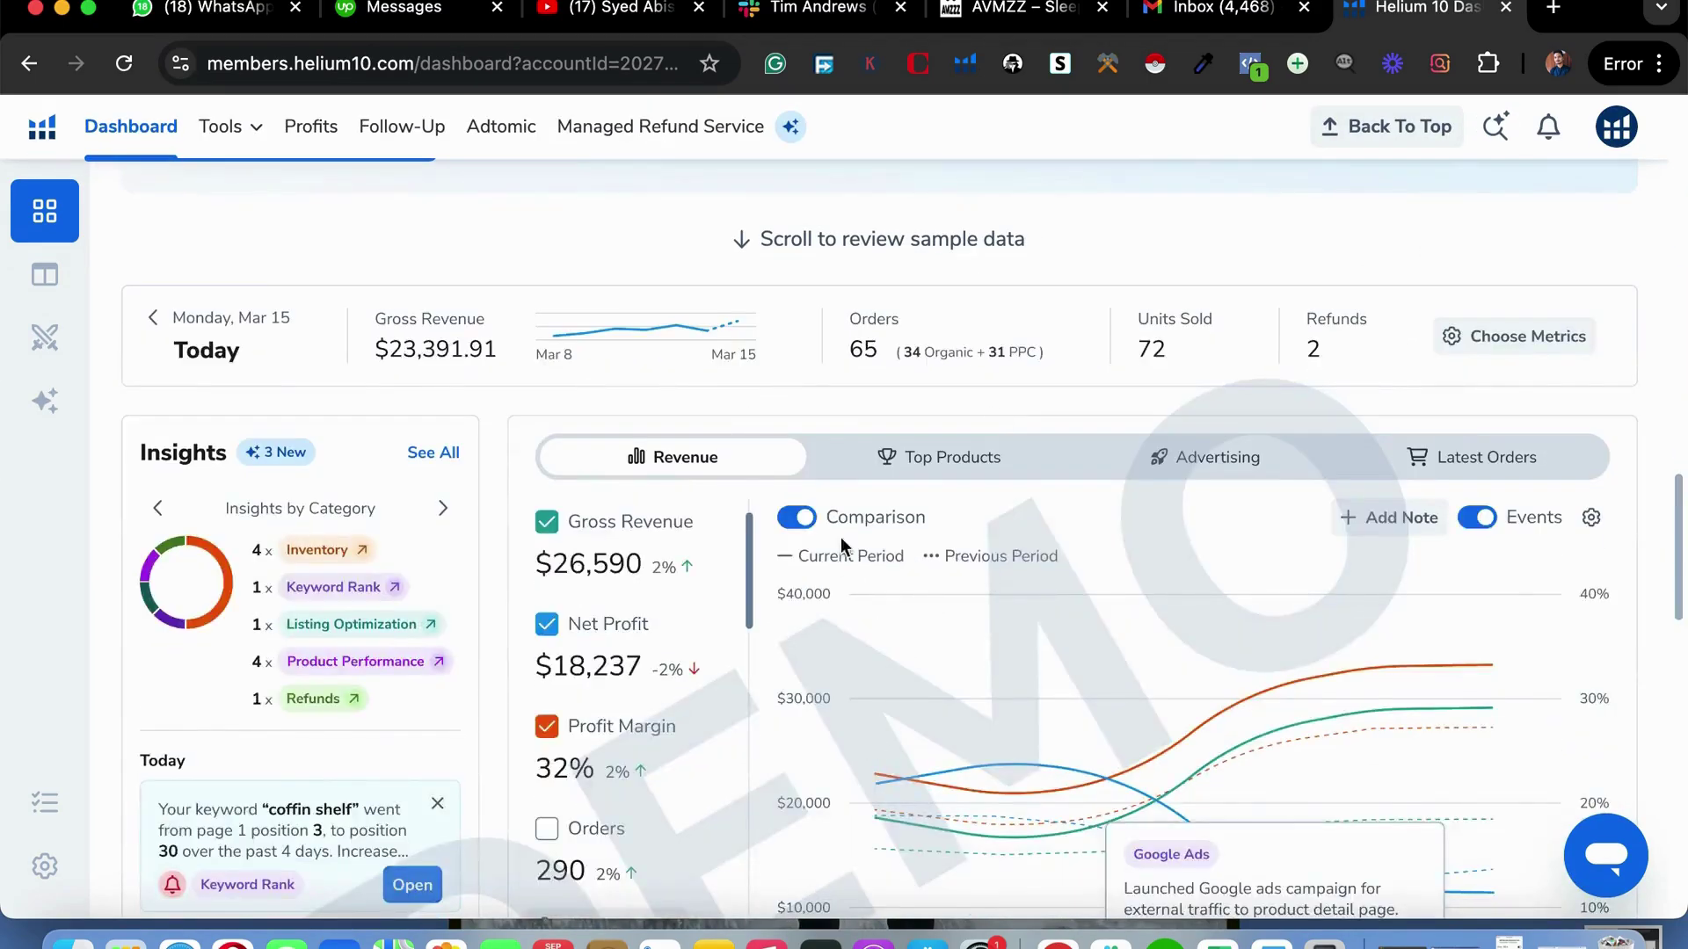
scroll(1000, 761, "down", 2)
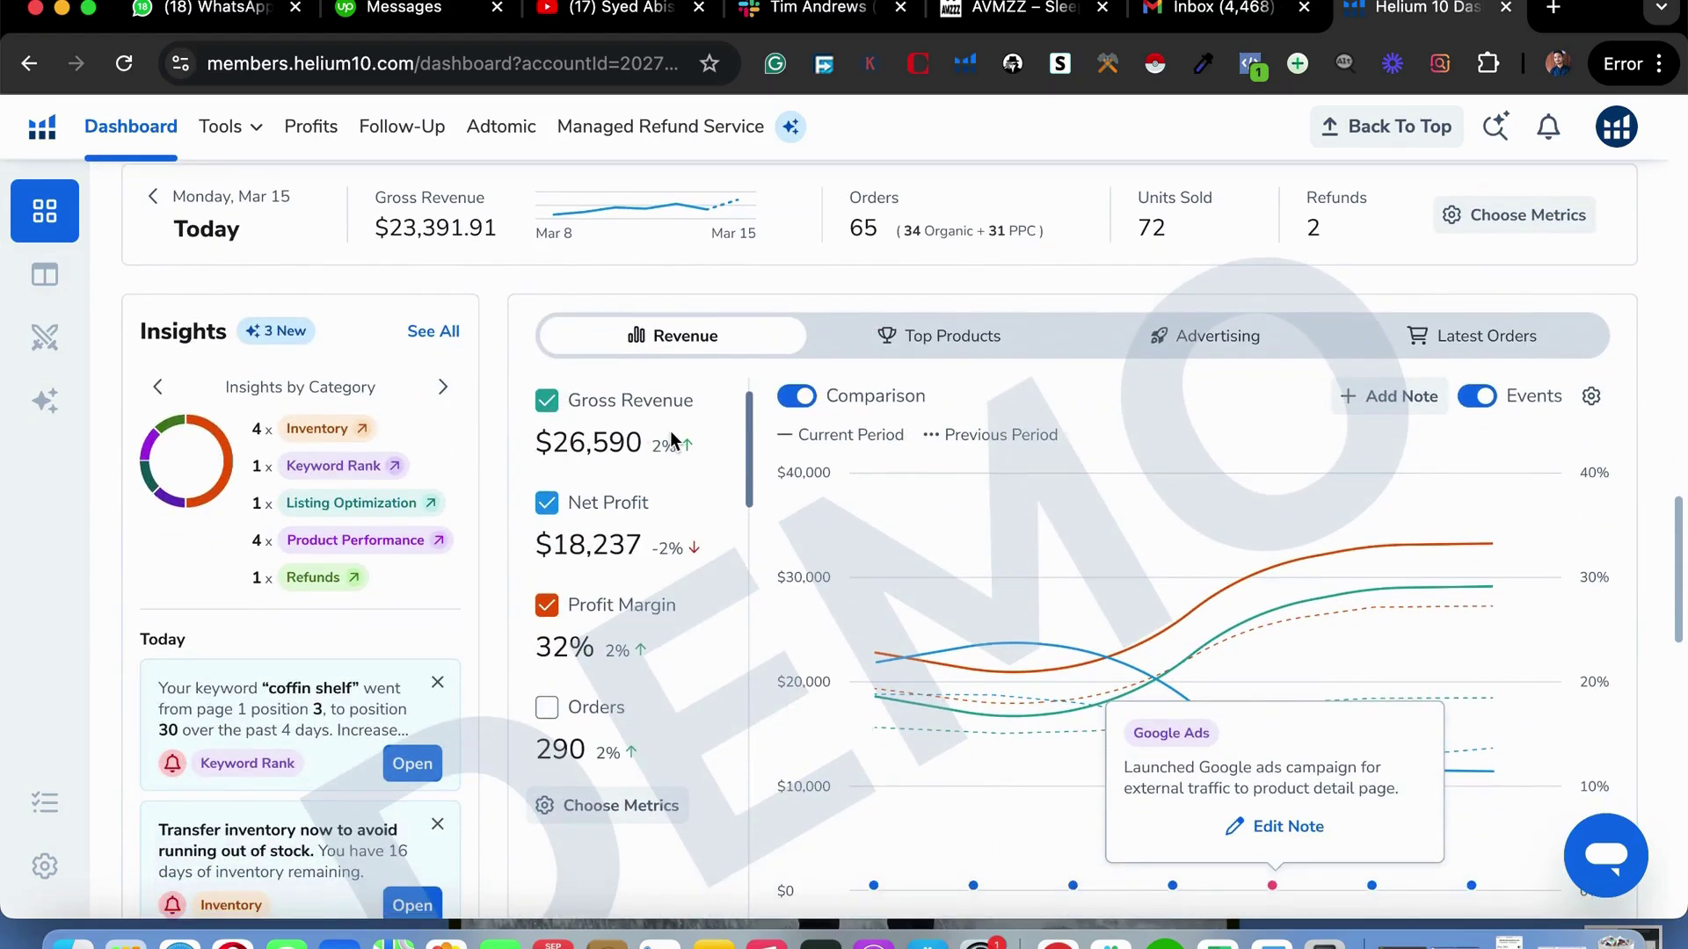
scroll(670, 431, "up", 10)
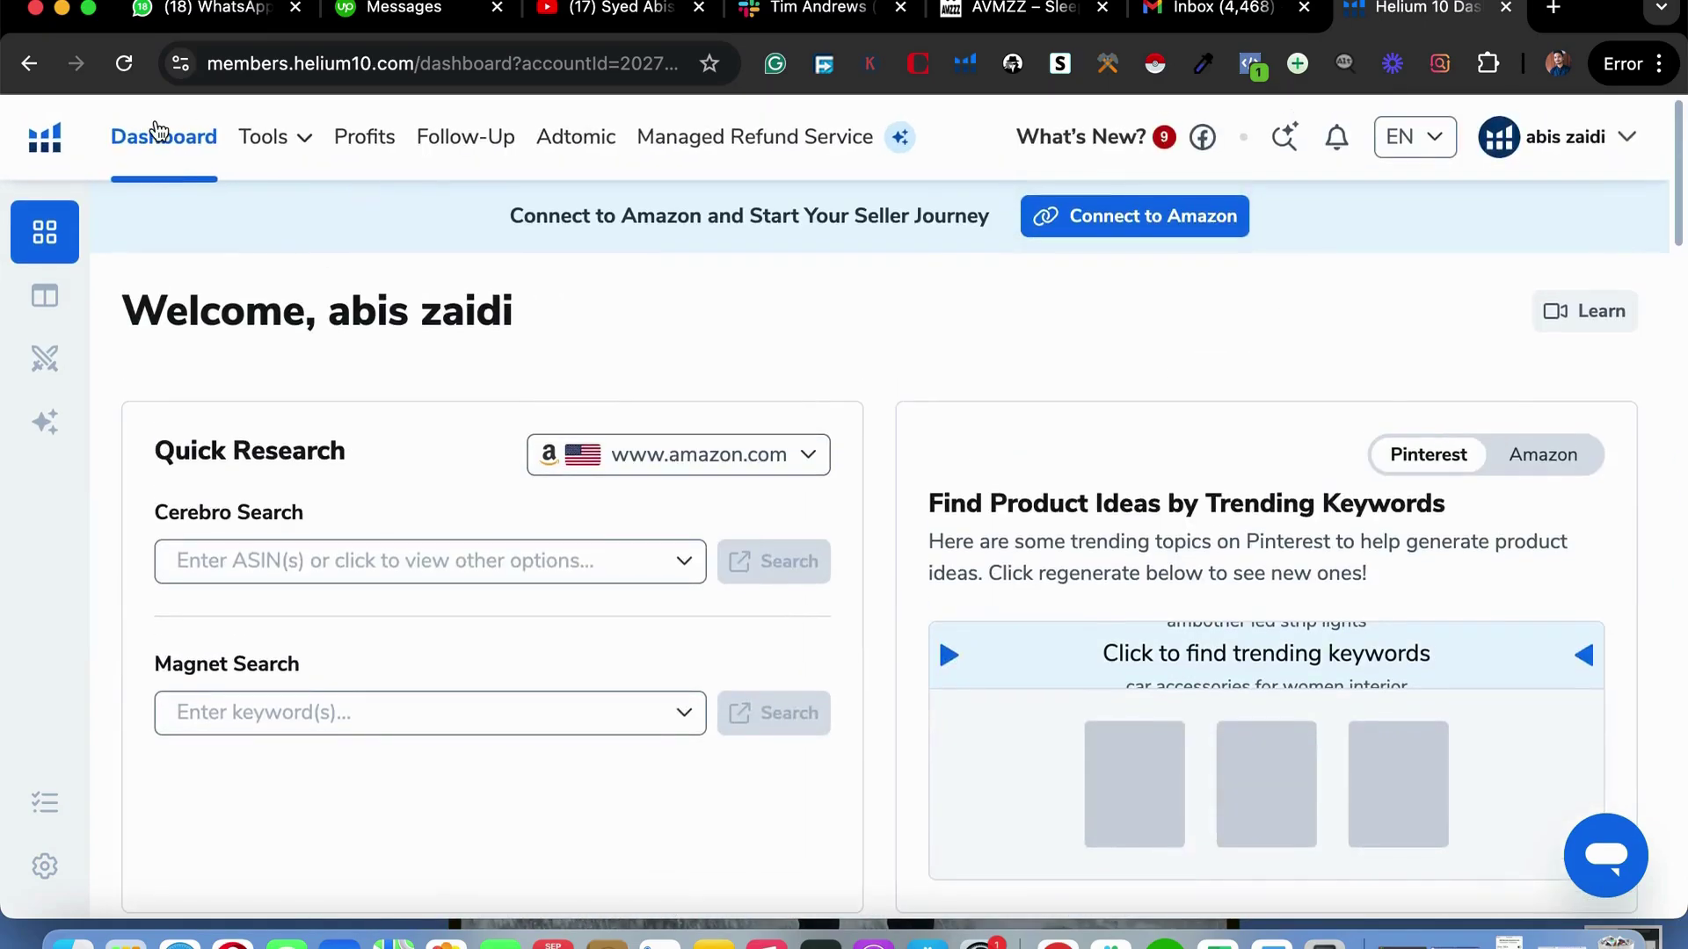
From the Tools menu, open Black Box, Cerebro and Magnet each in a separate new tab.
left_click(300, 156)
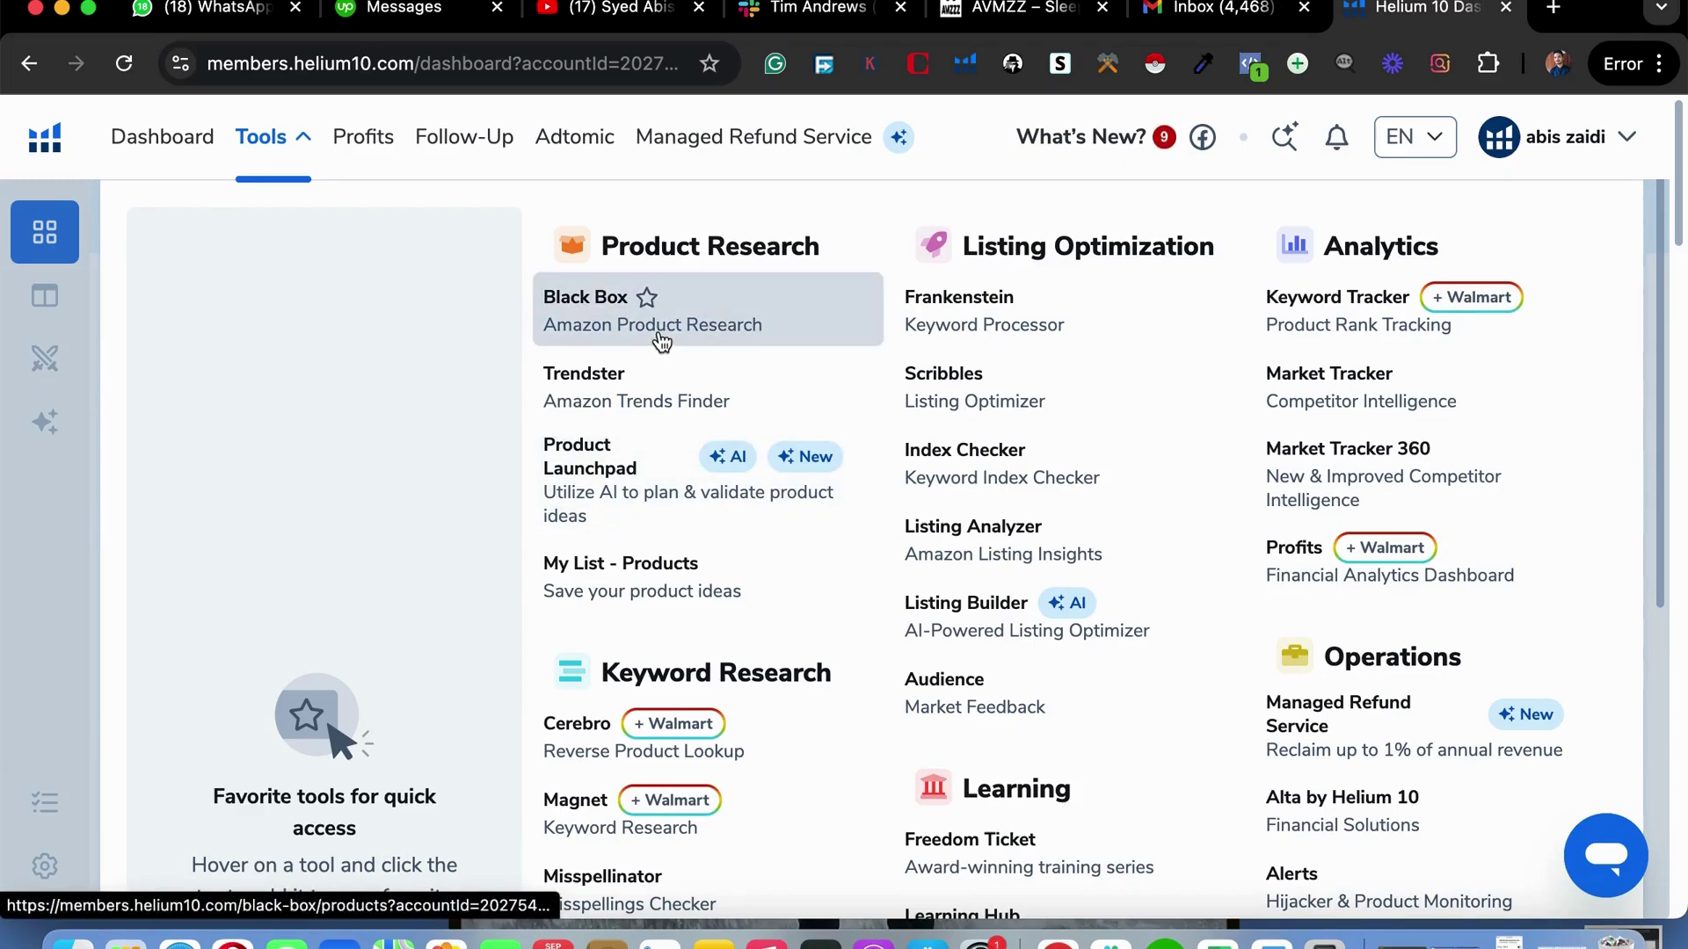
right_click(703, 343)
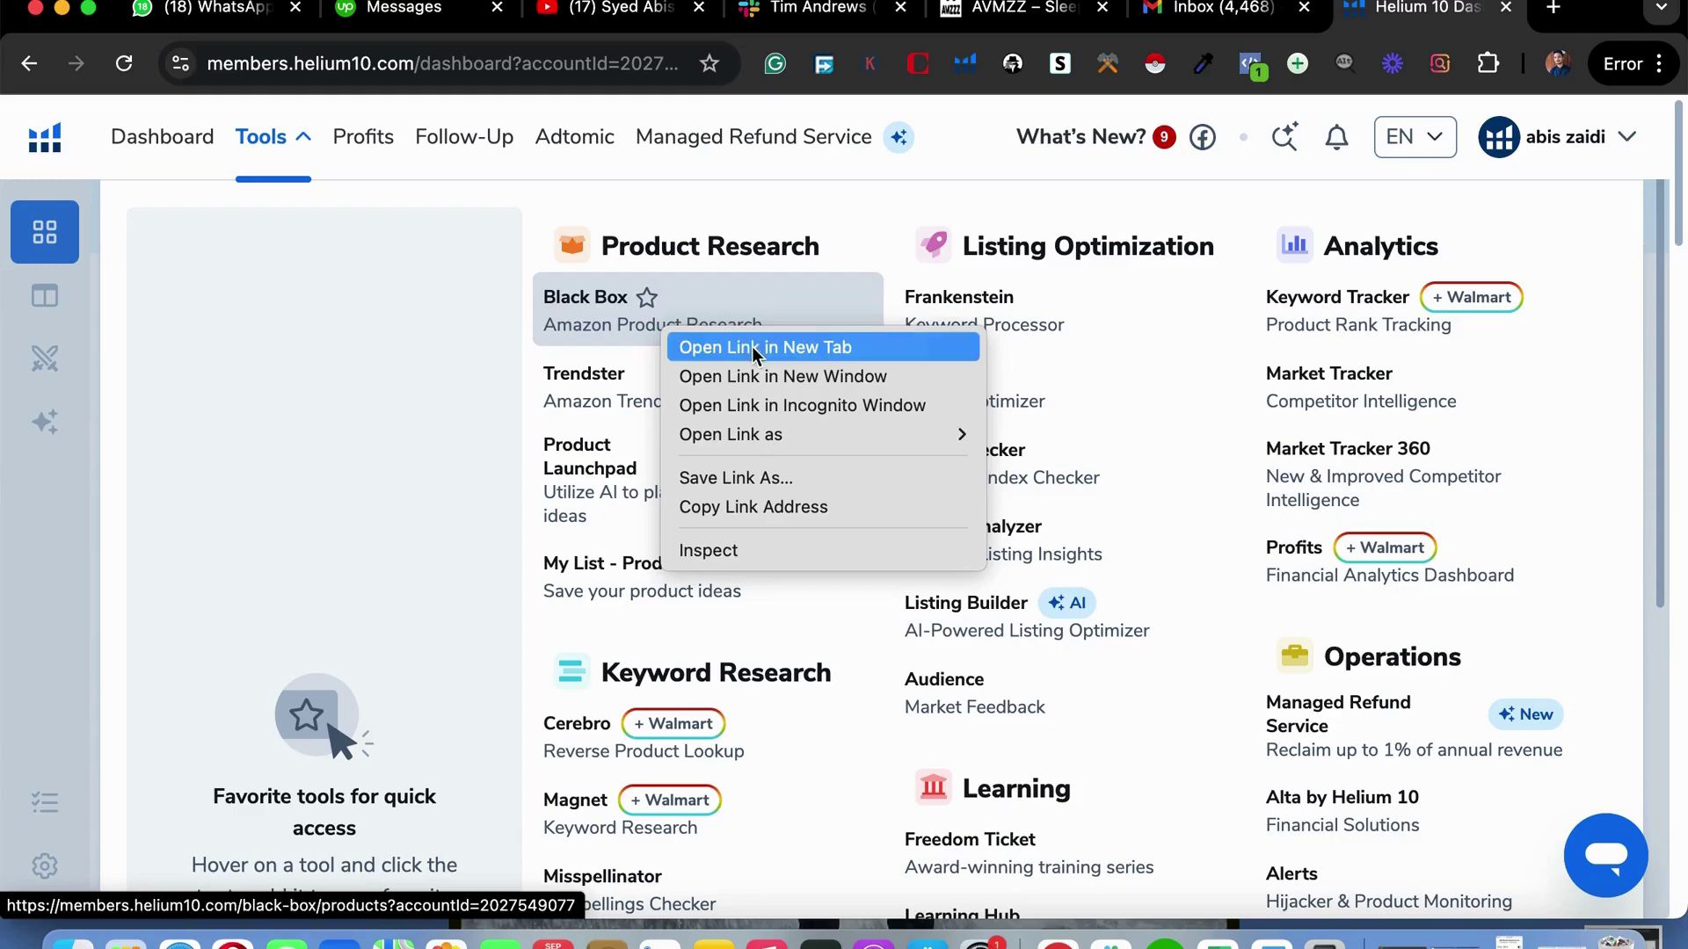
left_click(752, 347)
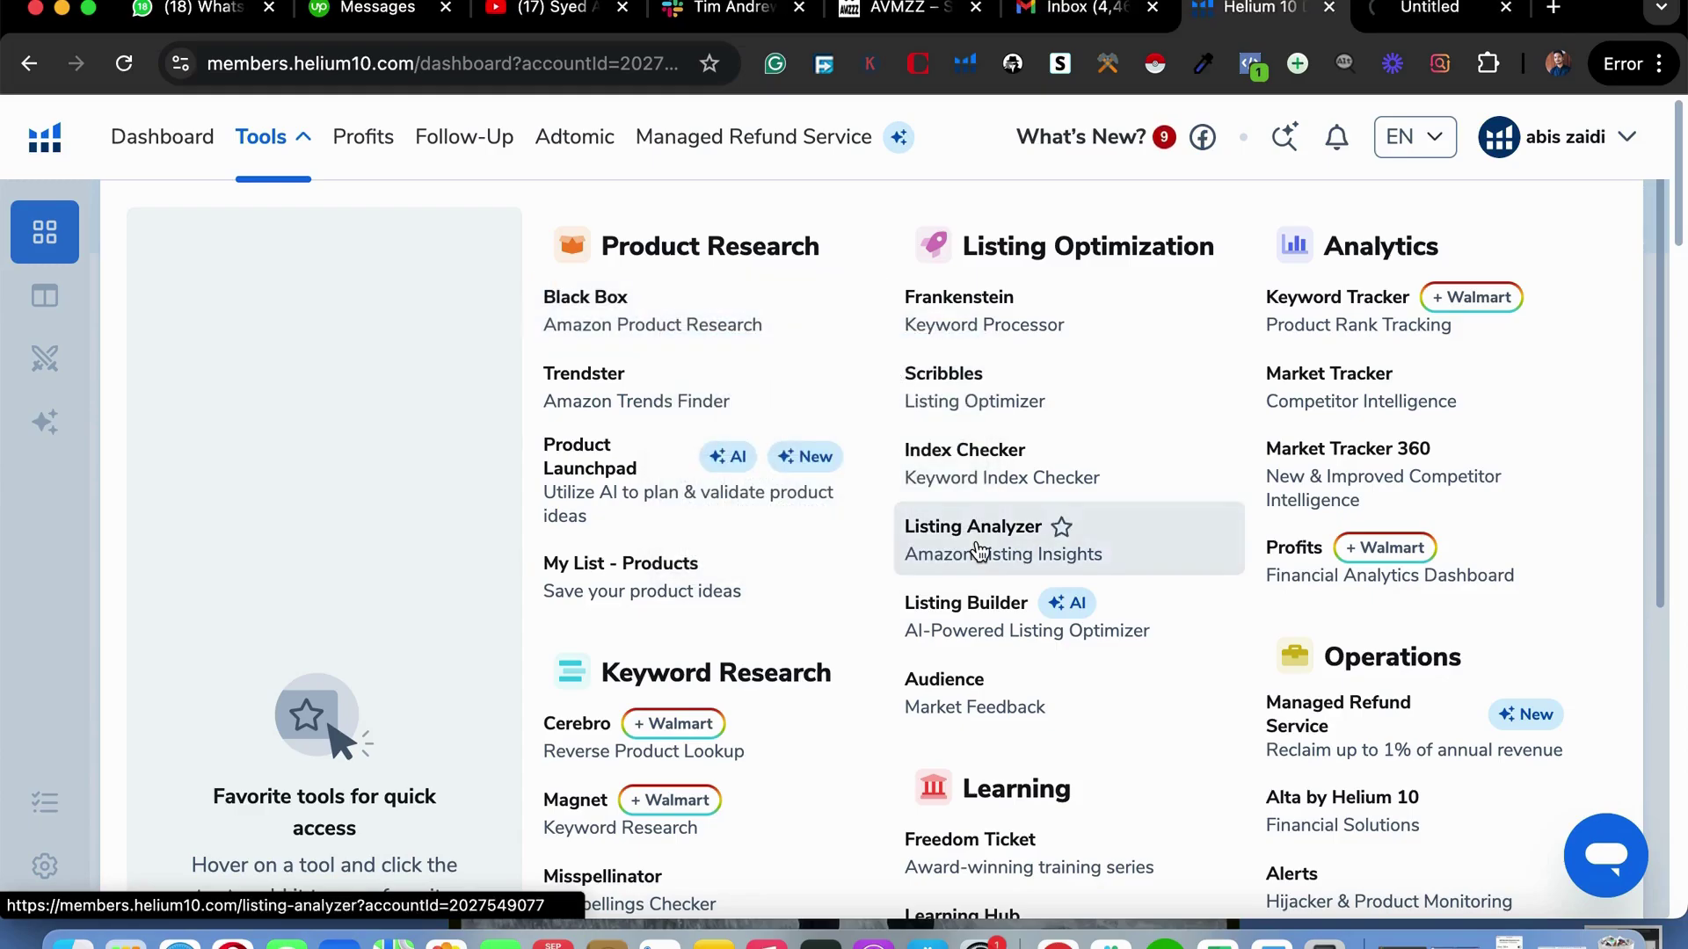
scroll(589, 650, "down", 4)
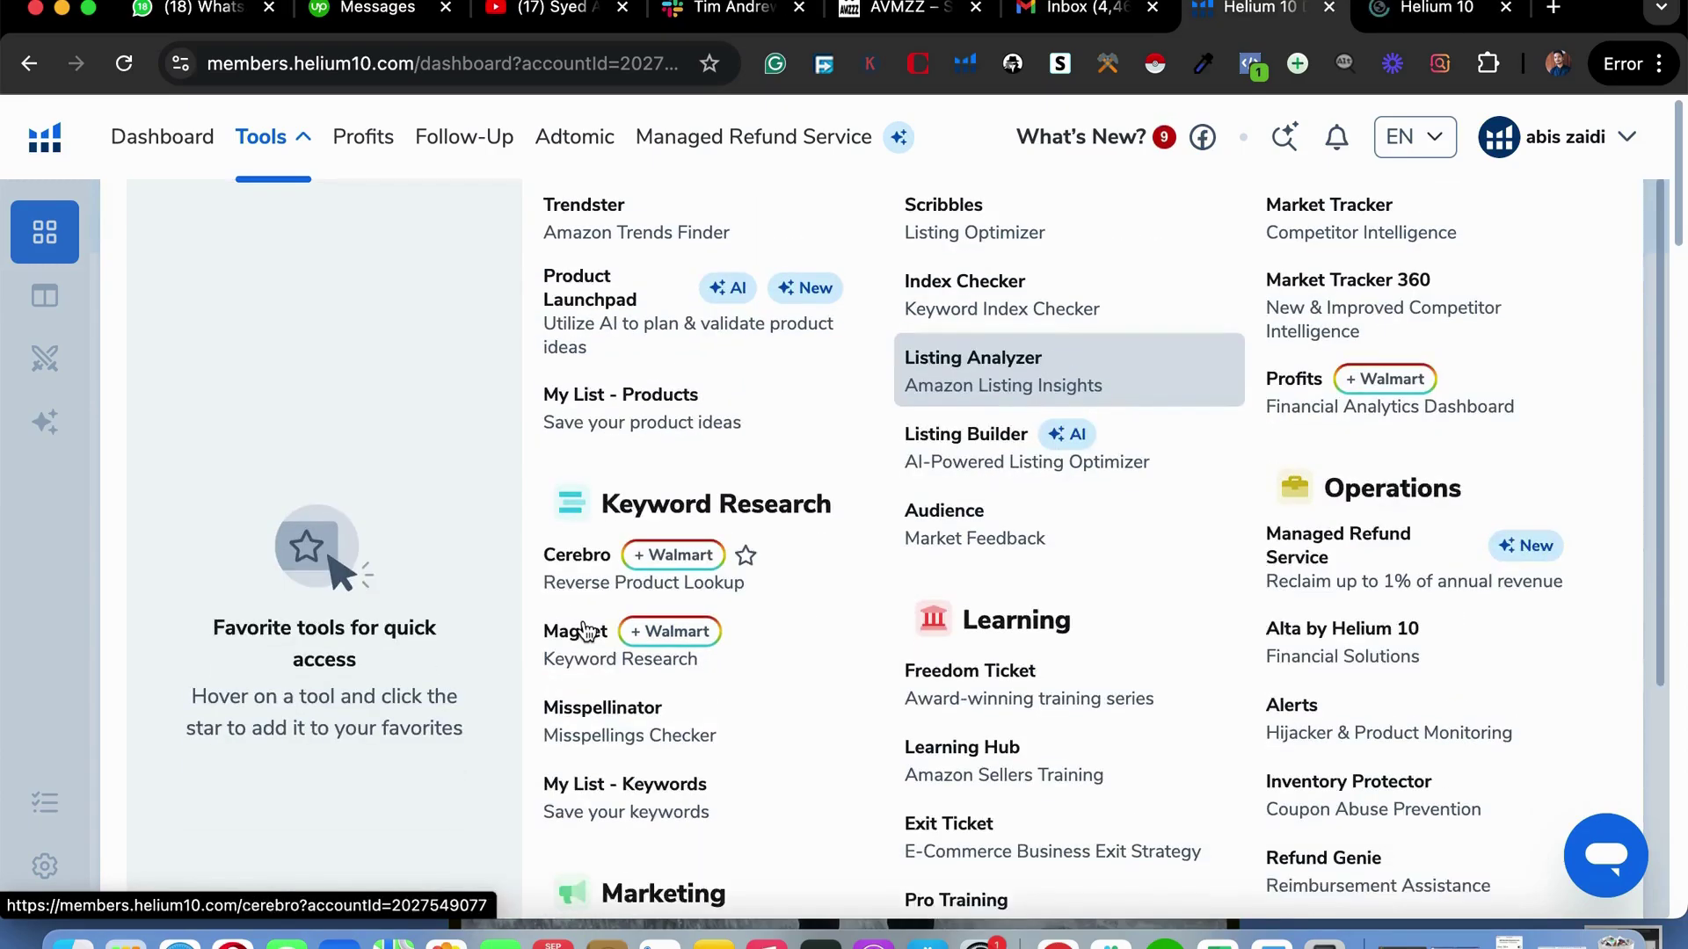
right_click(581, 564)
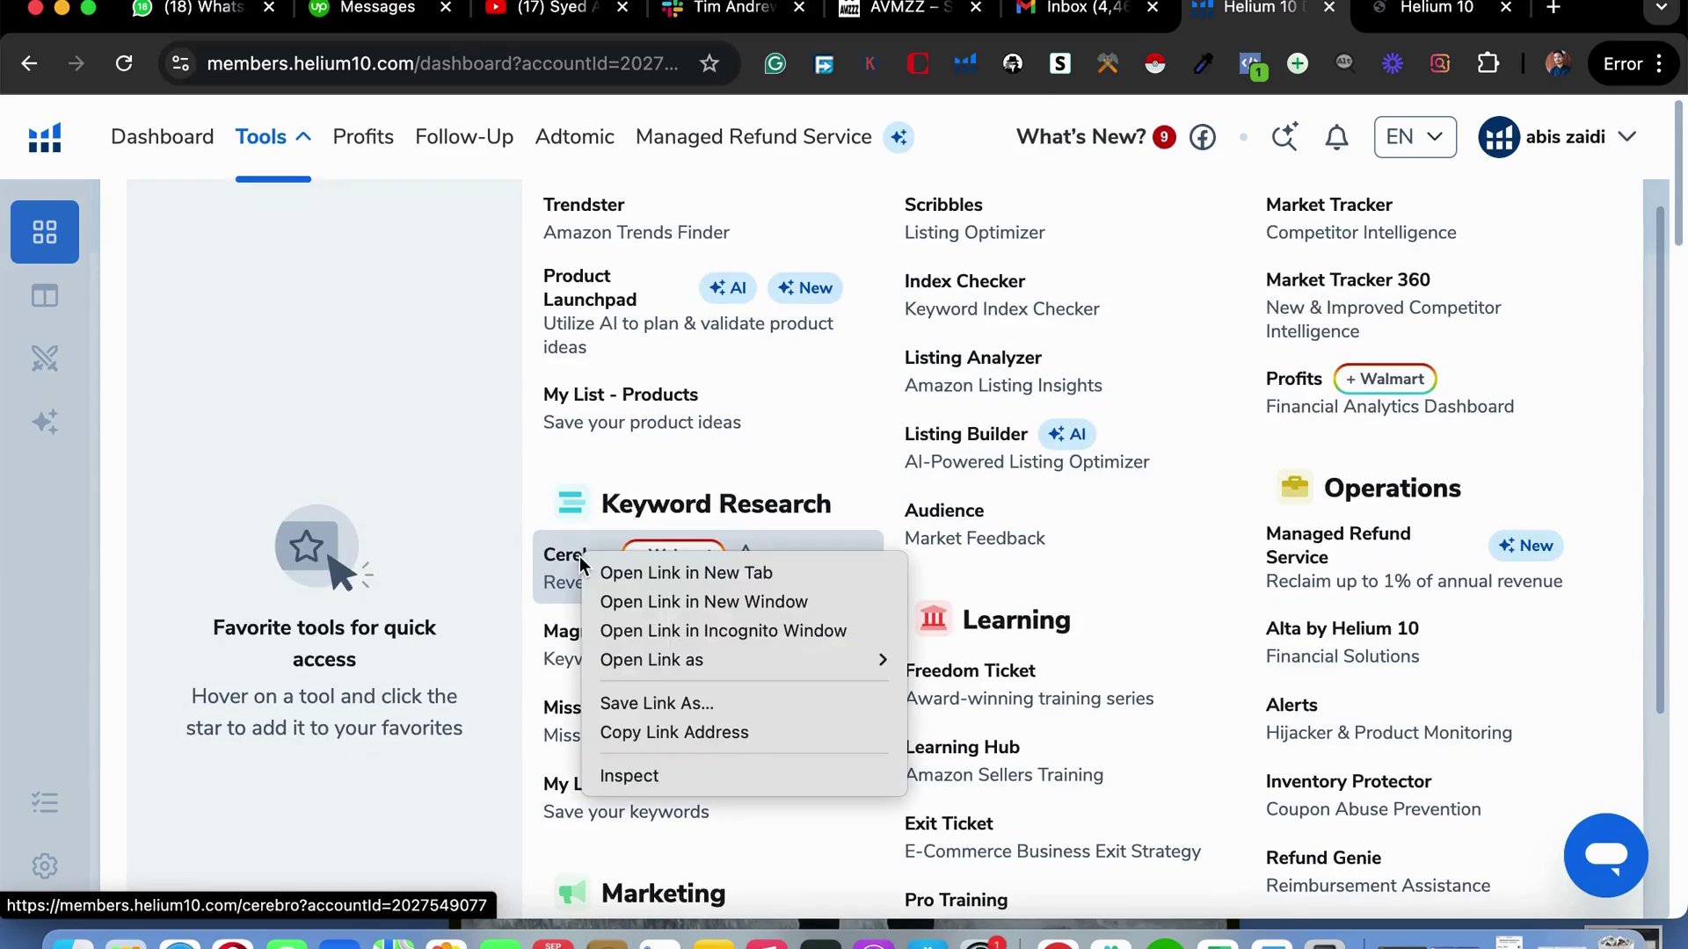
left_click(607, 574)
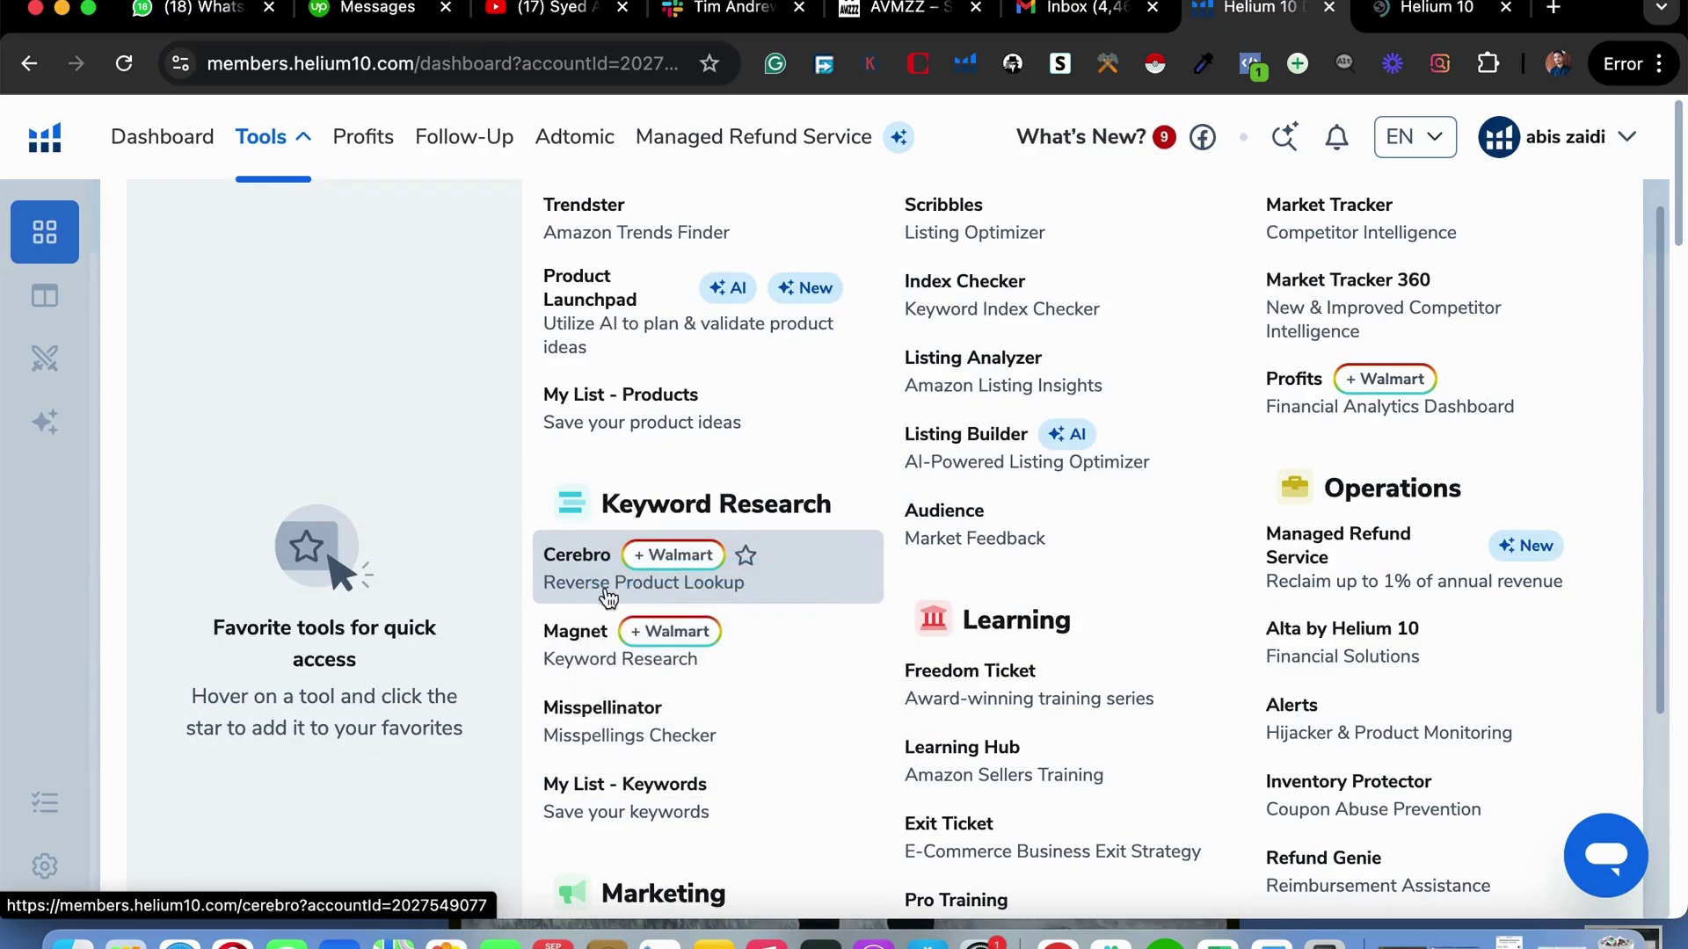
right_click(582, 650)
left_click(637, 664)
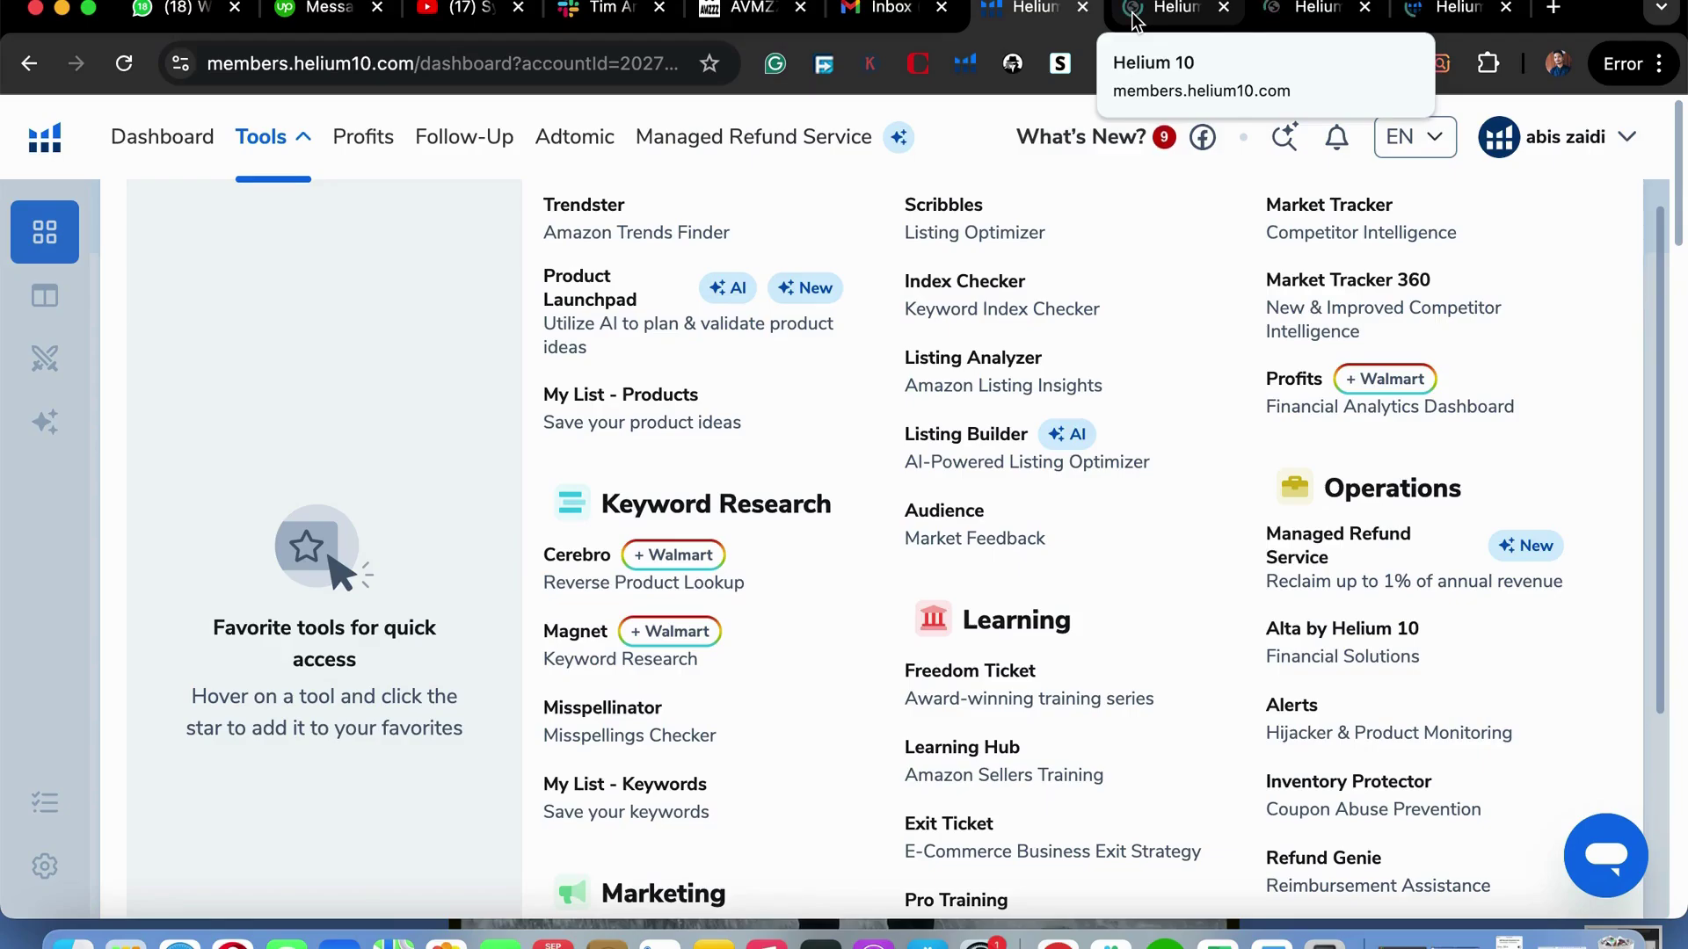
Switch to the Black Box tab and close the Save Billing Address Information prompt.
left_click(1136, 18)
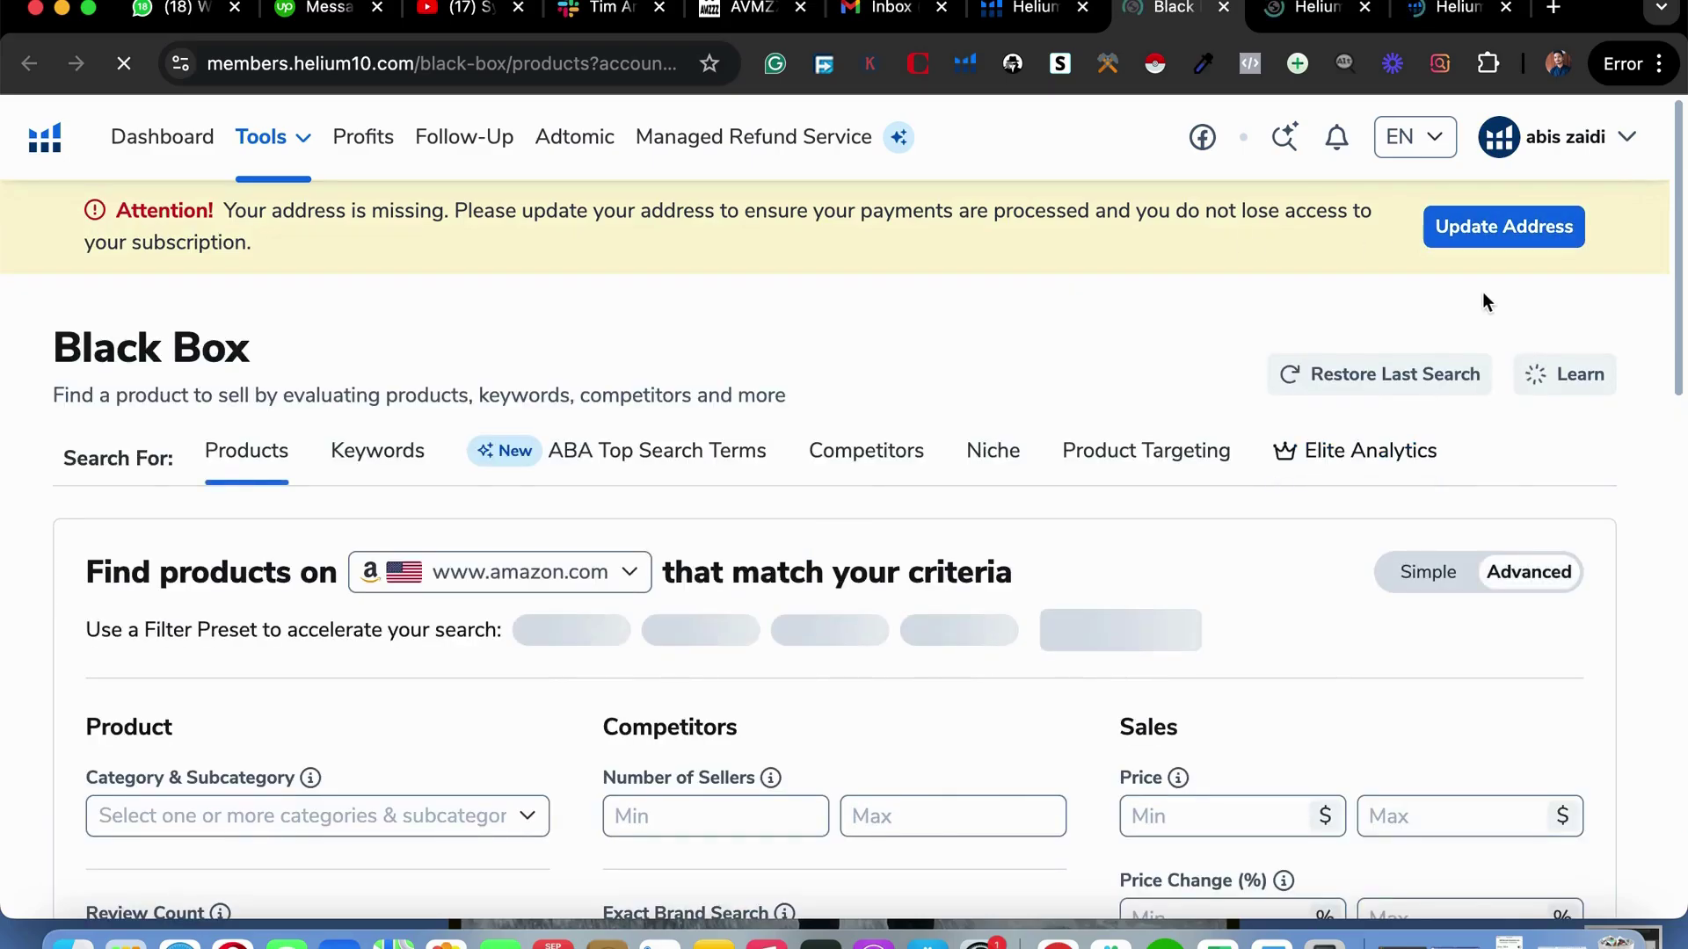
scroll(1238, 593, "down", 3)
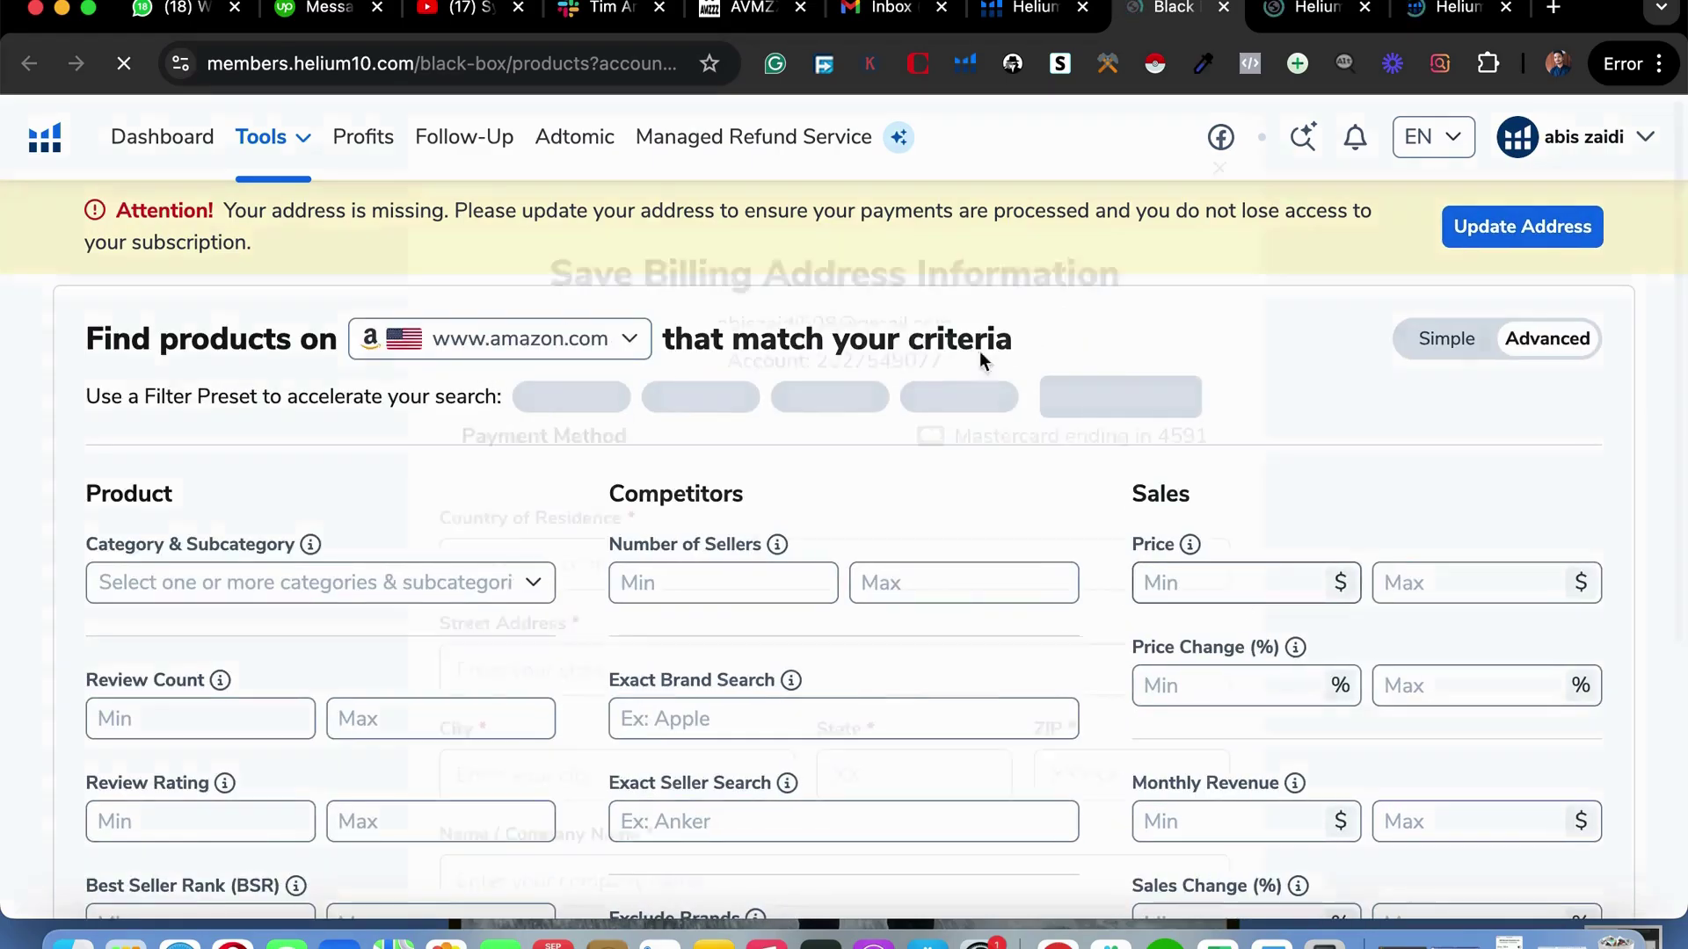
scroll(930, 708, "down", 5)
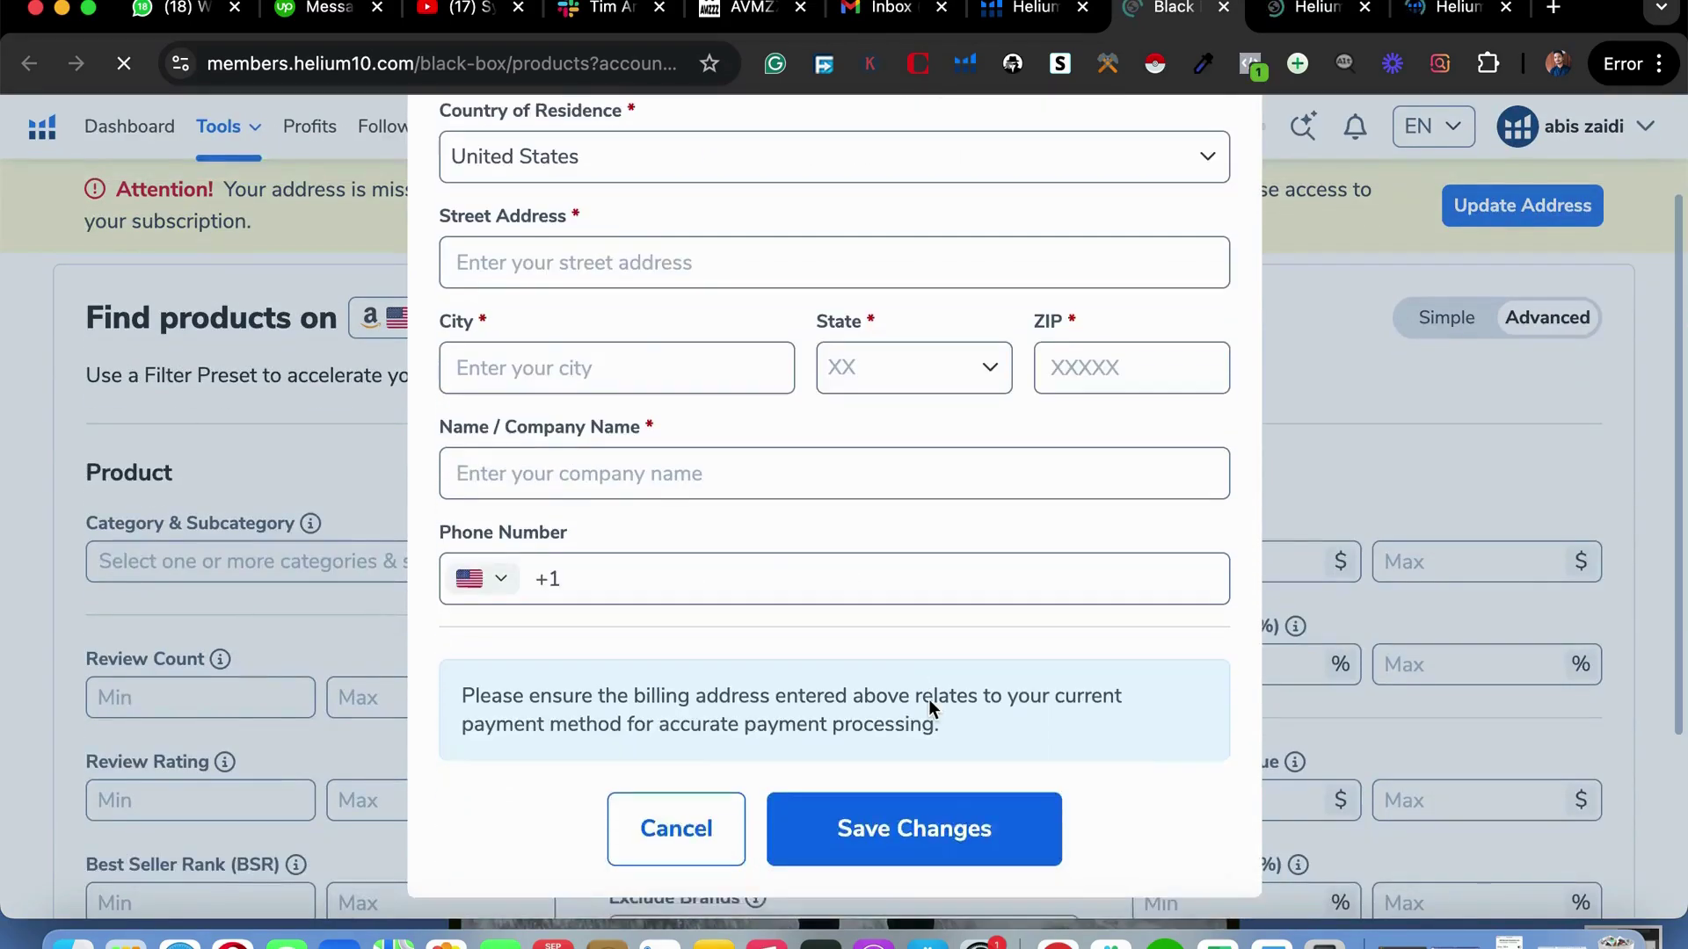
scroll(927, 702, "up", 4)
scroll(929, 700, "up", 1)
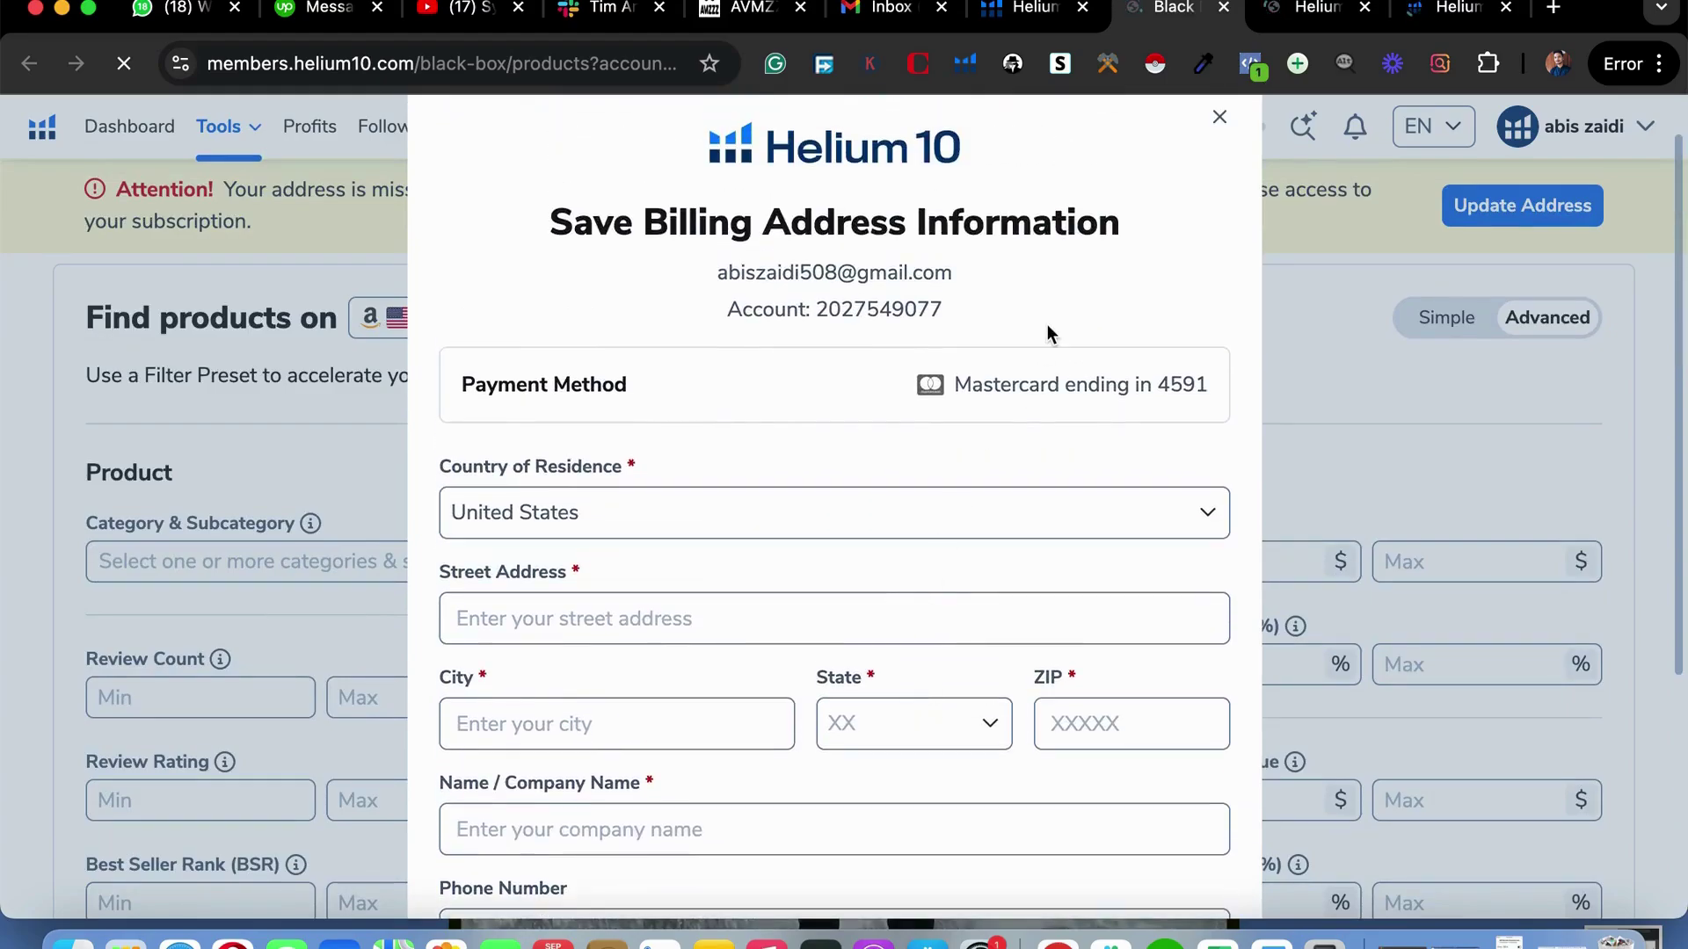
left_click(1220, 118)
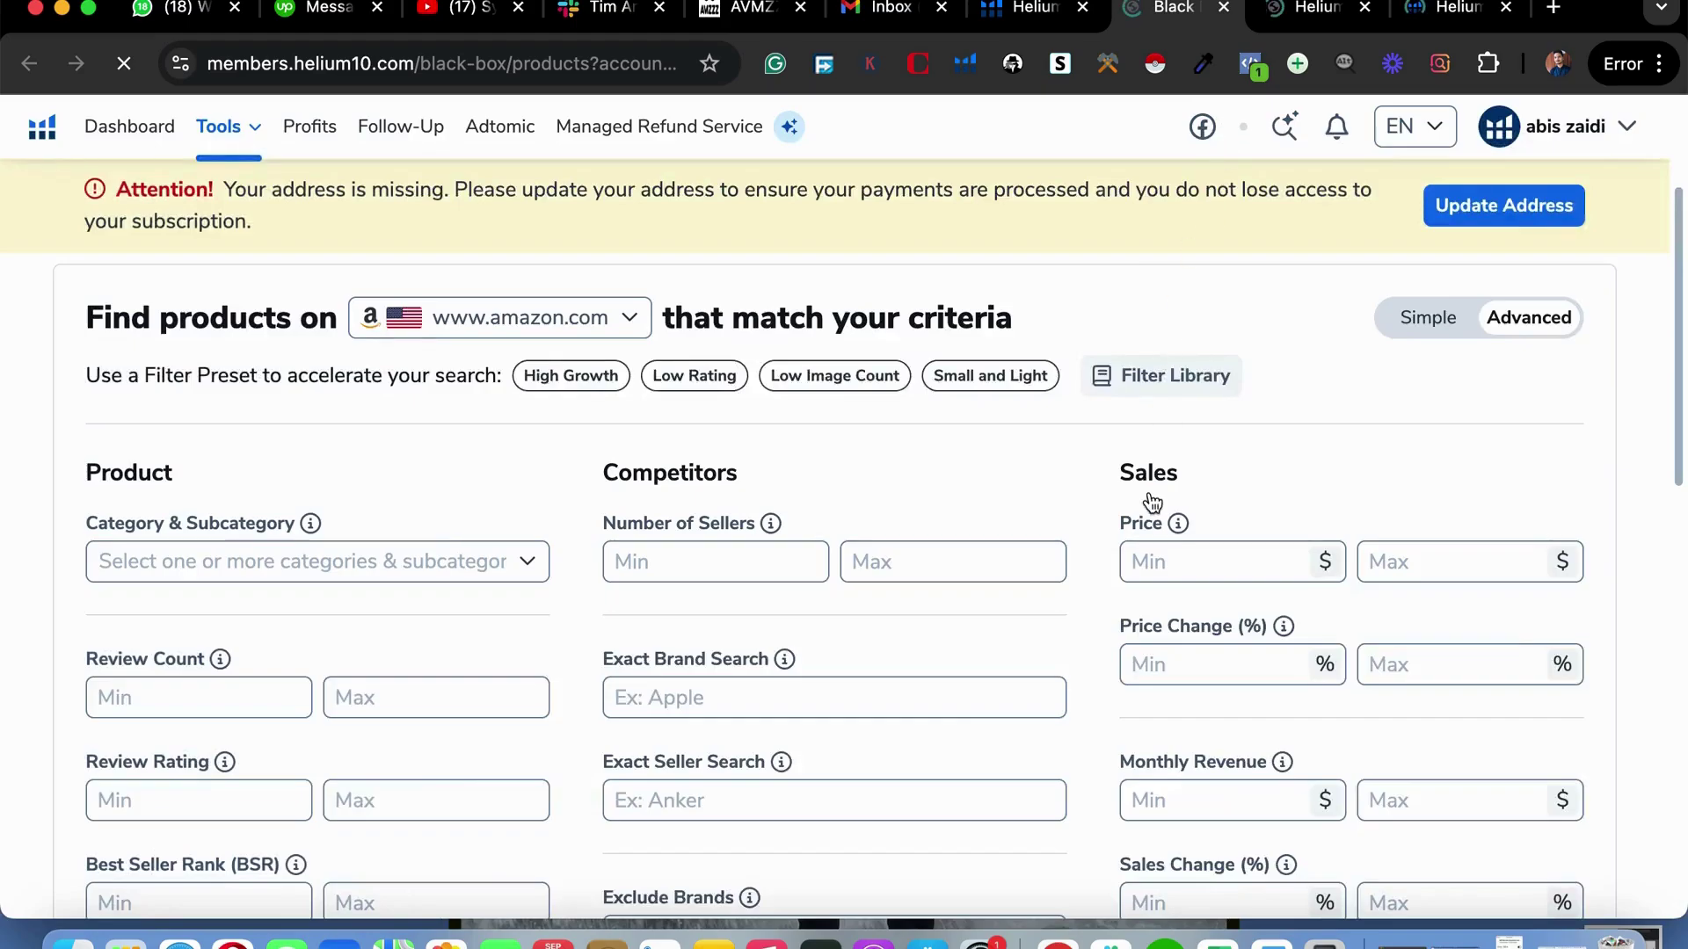
scroll(999, 611, "down", 2)
scroll(999, 295, "up", 5)
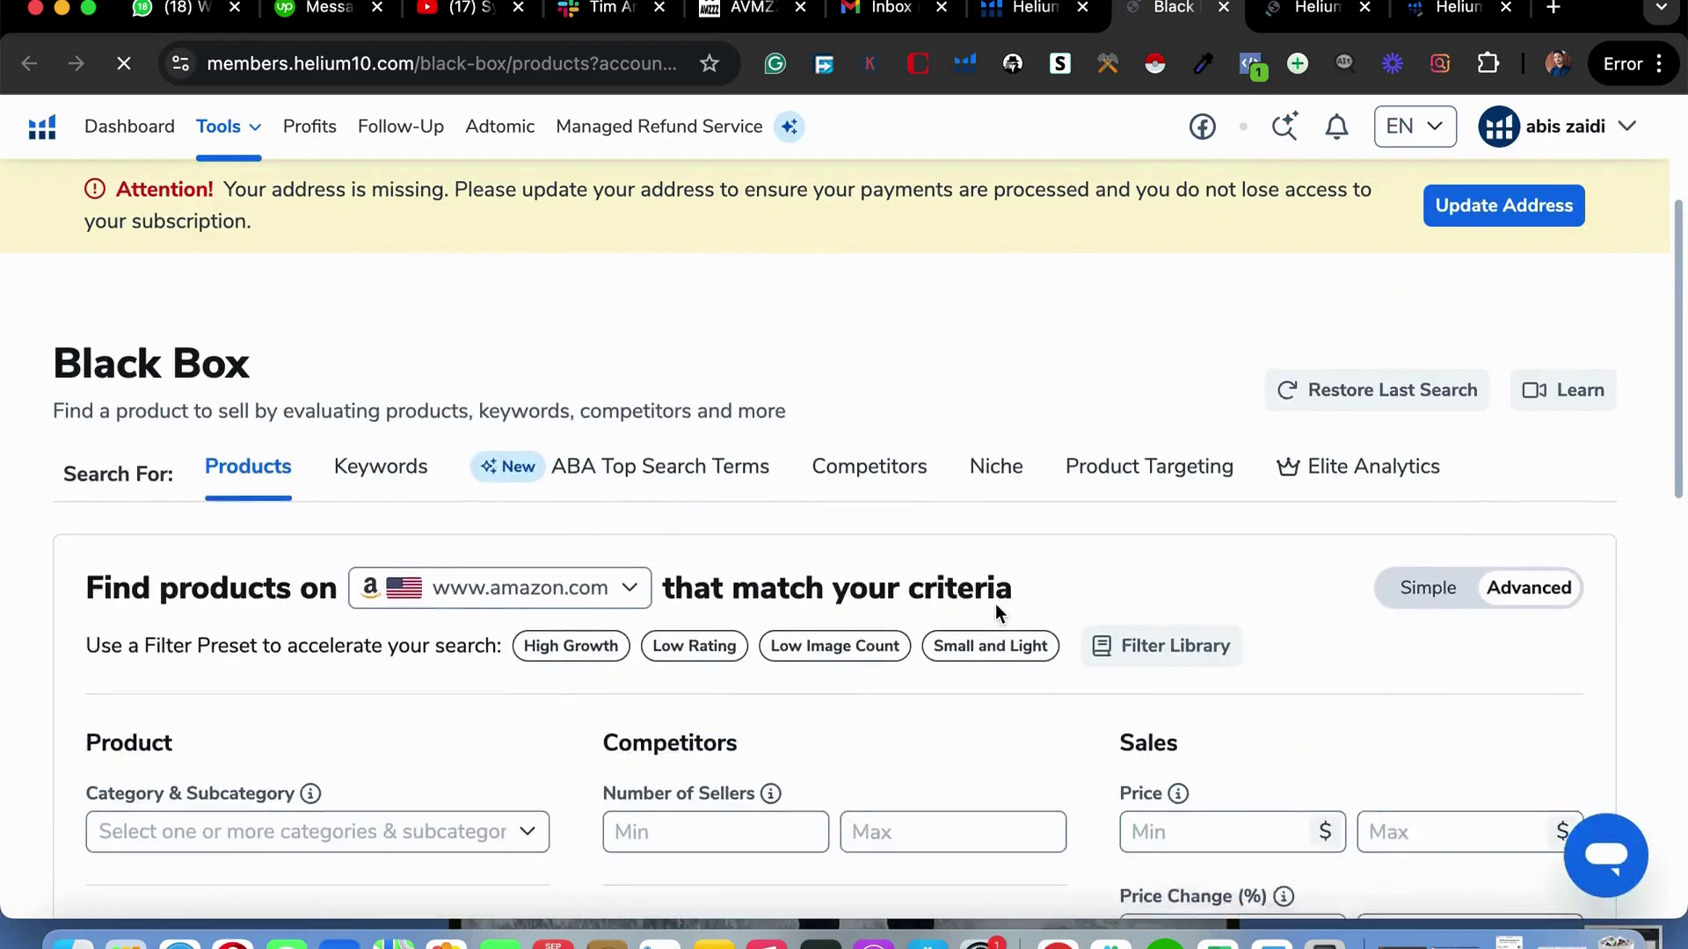
scroll(1193, 395, "down", 1)
scroll(343, 534, "down", 2)
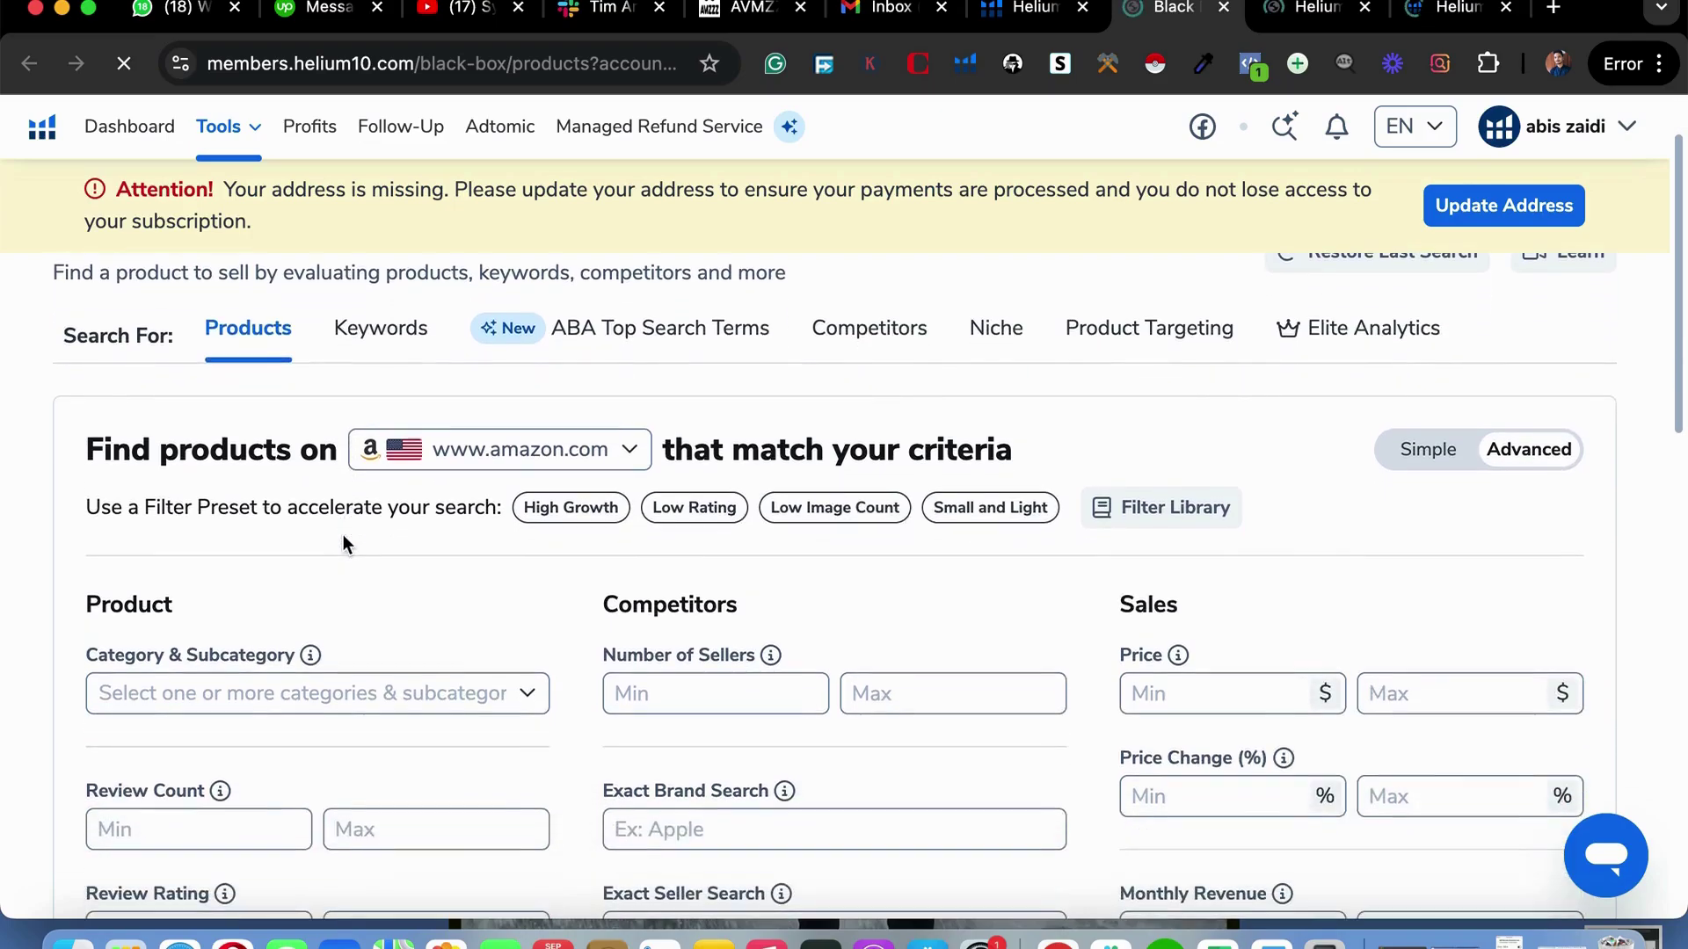
scroll(357, 260, "up", 1)
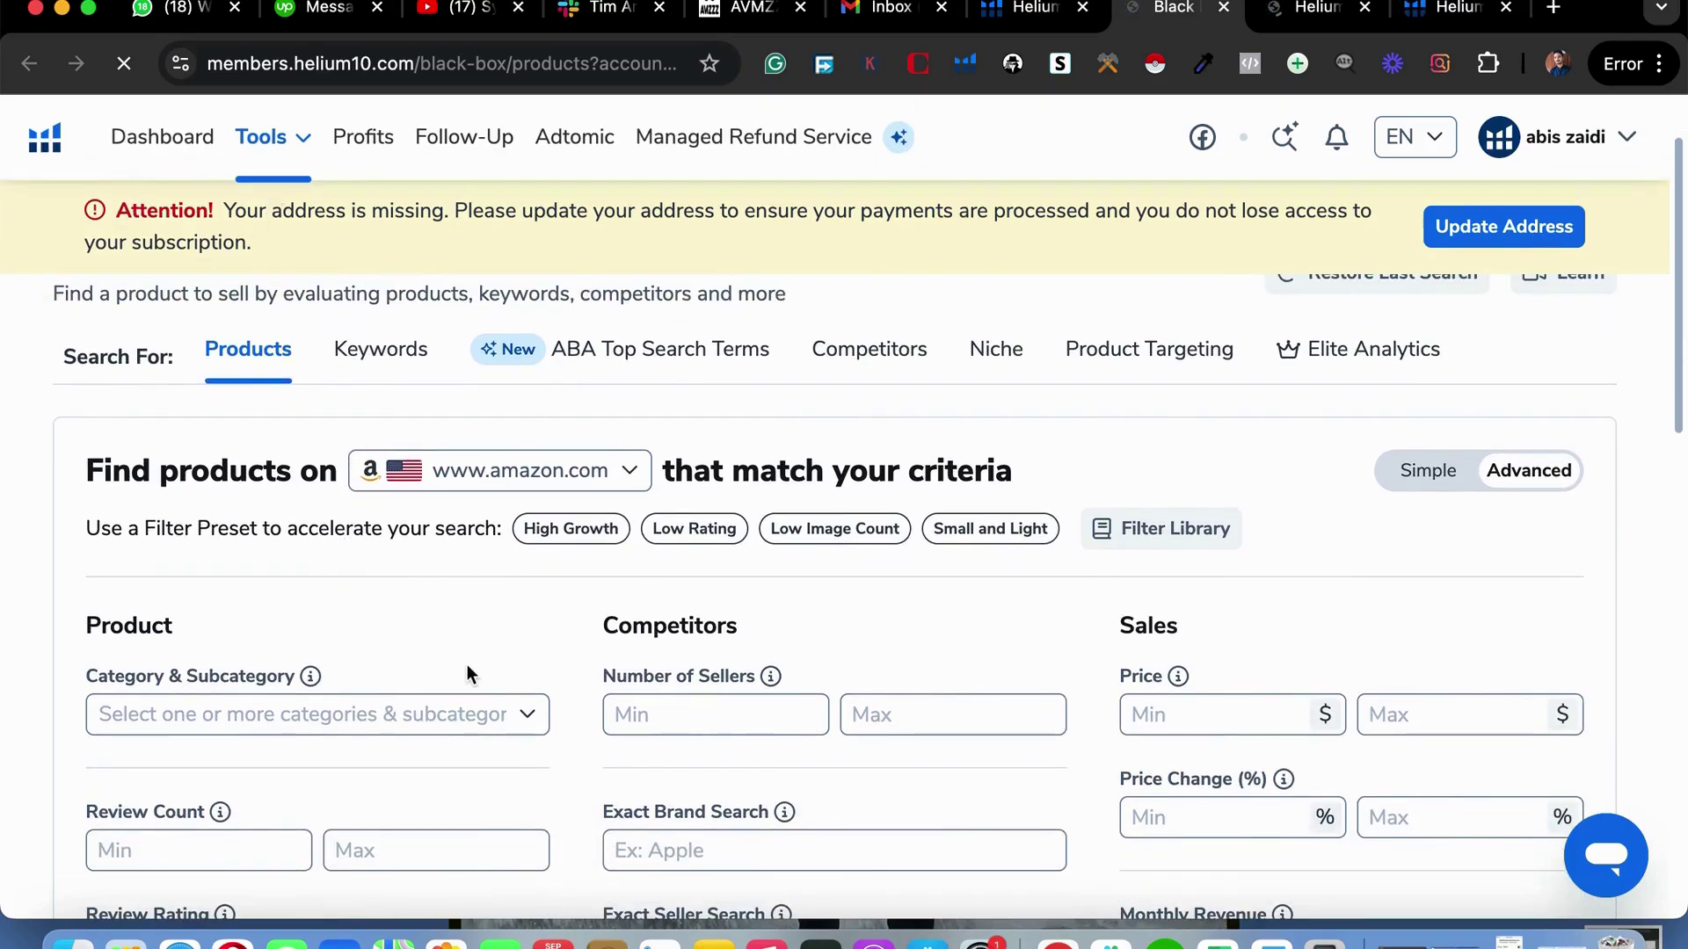
scroll(467, 665, "down", 2)
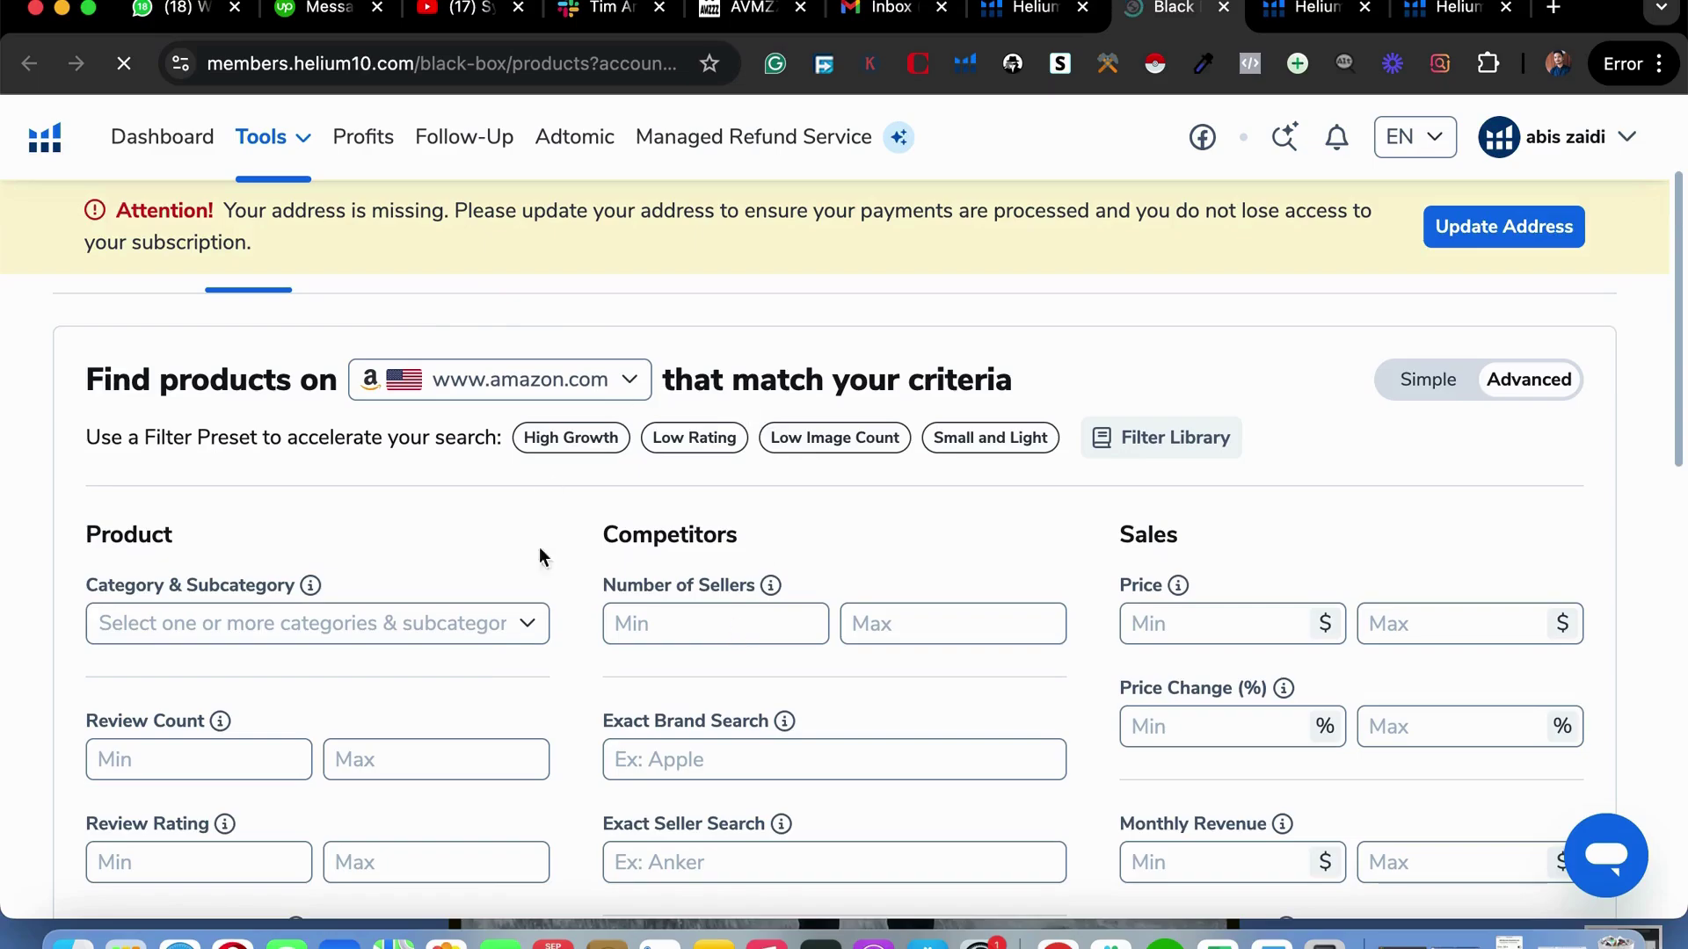
scroll(462, 701, "down", 2)
scroll(462, 702, "up", 4)
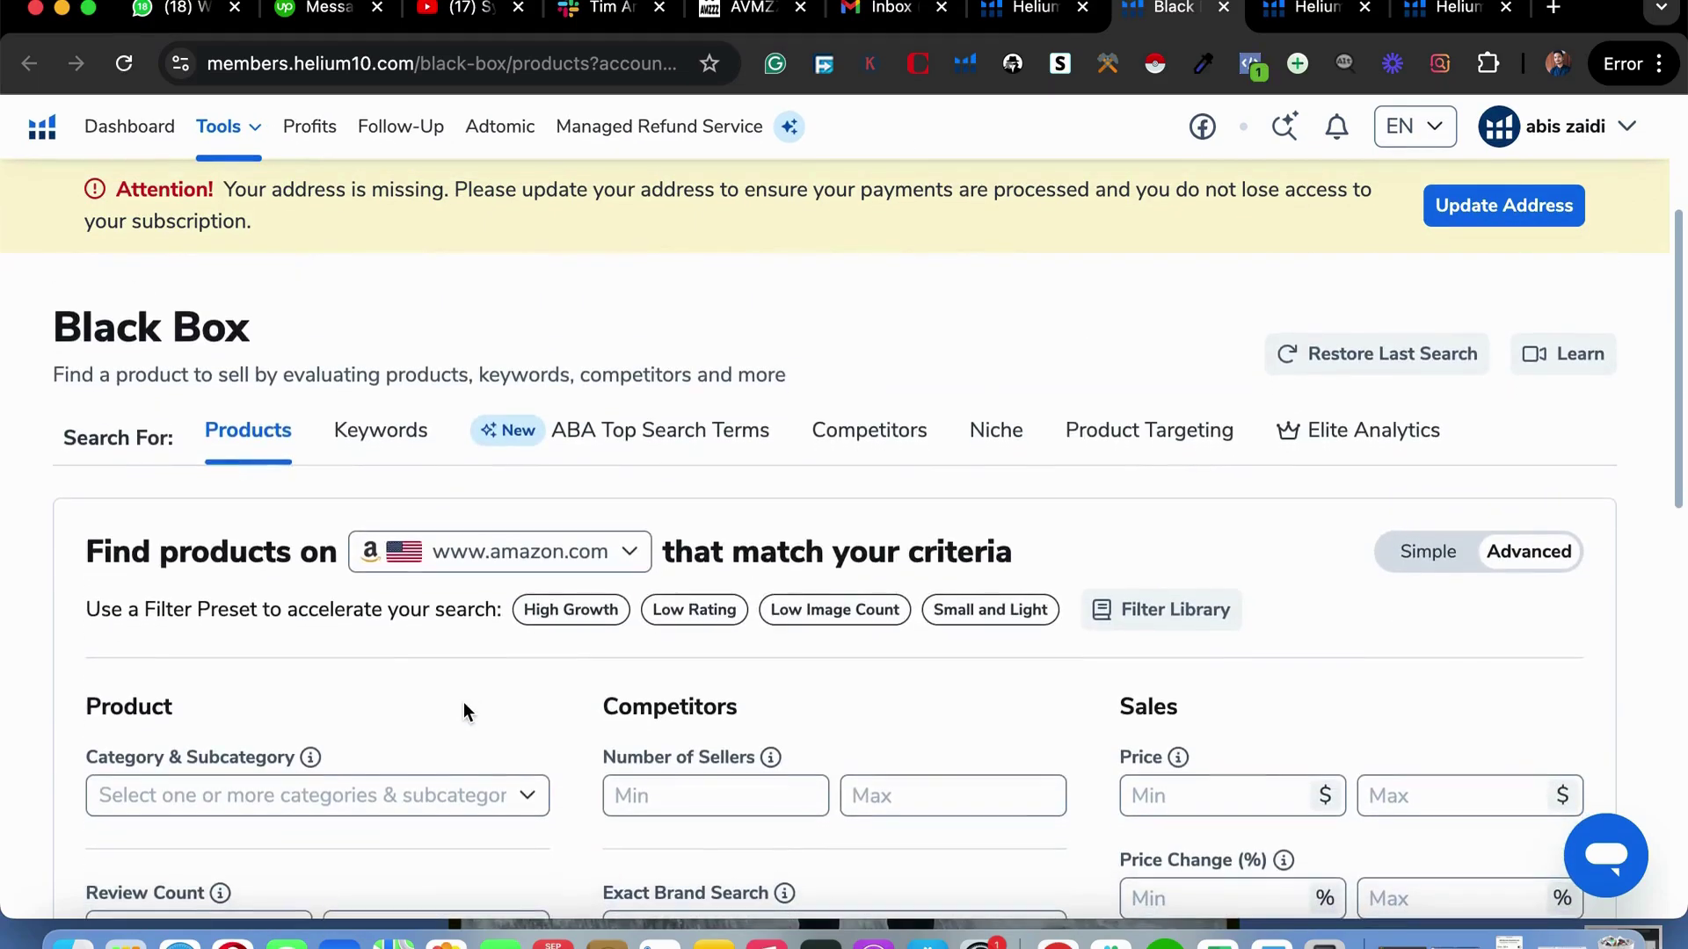
scroll(463, 702, "up", 1)
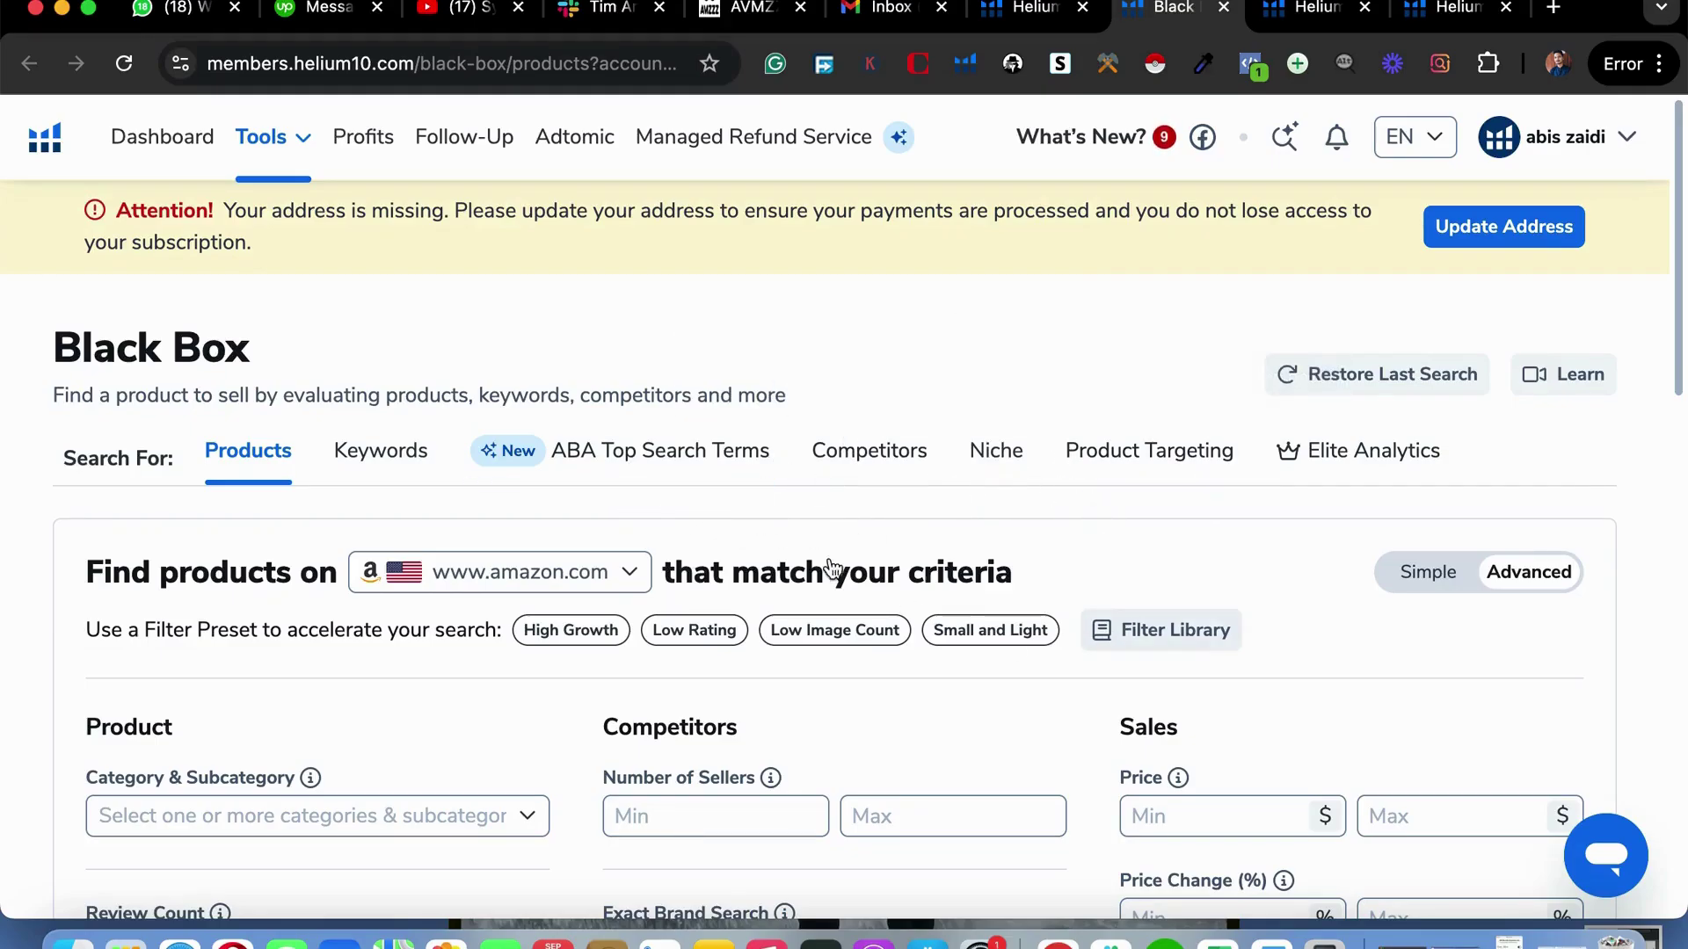
scroll(826, 598, "down", 2)
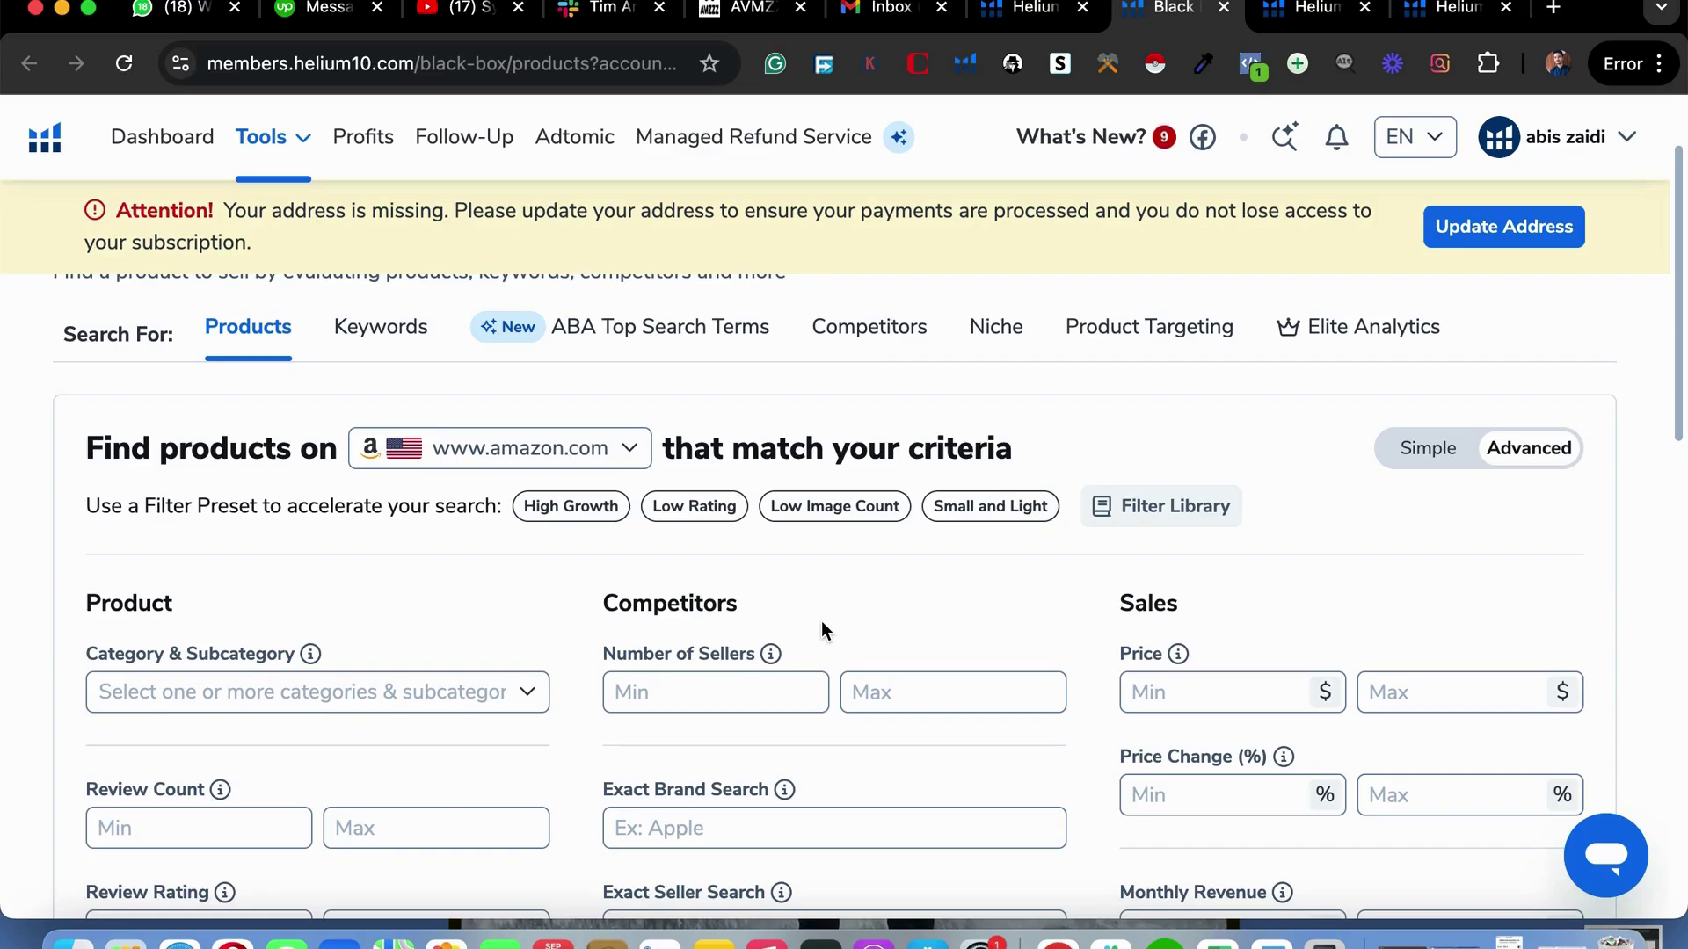
scroll(756, 741, "down", 3)
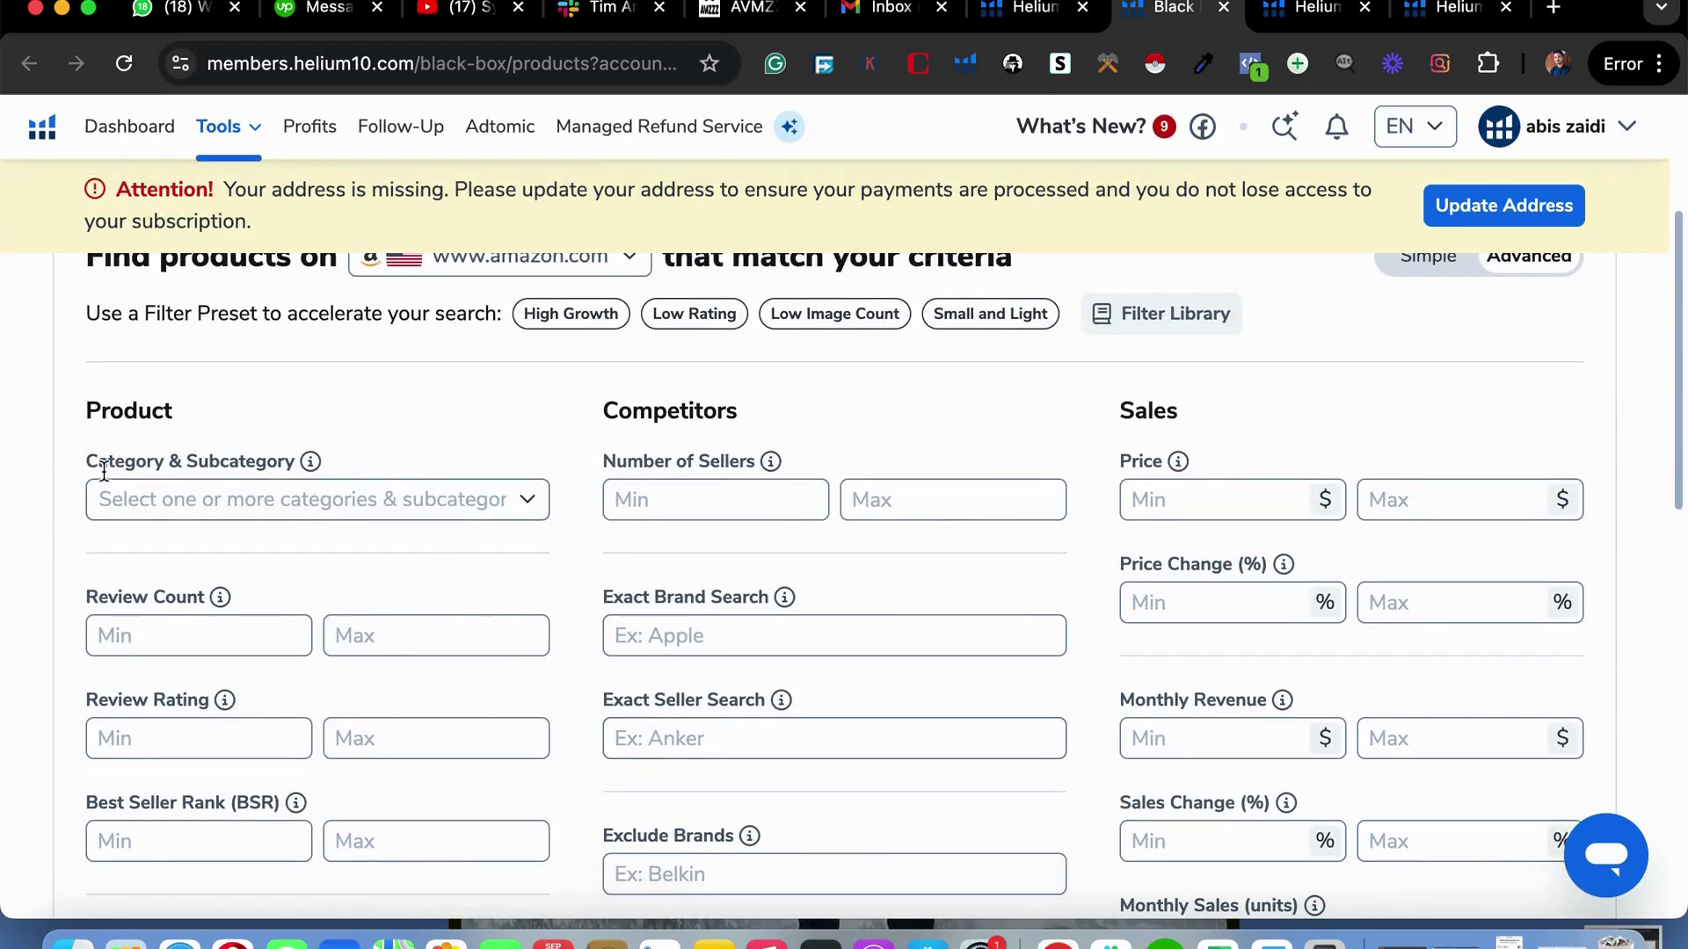
scroll(508, 764, "down", 2)
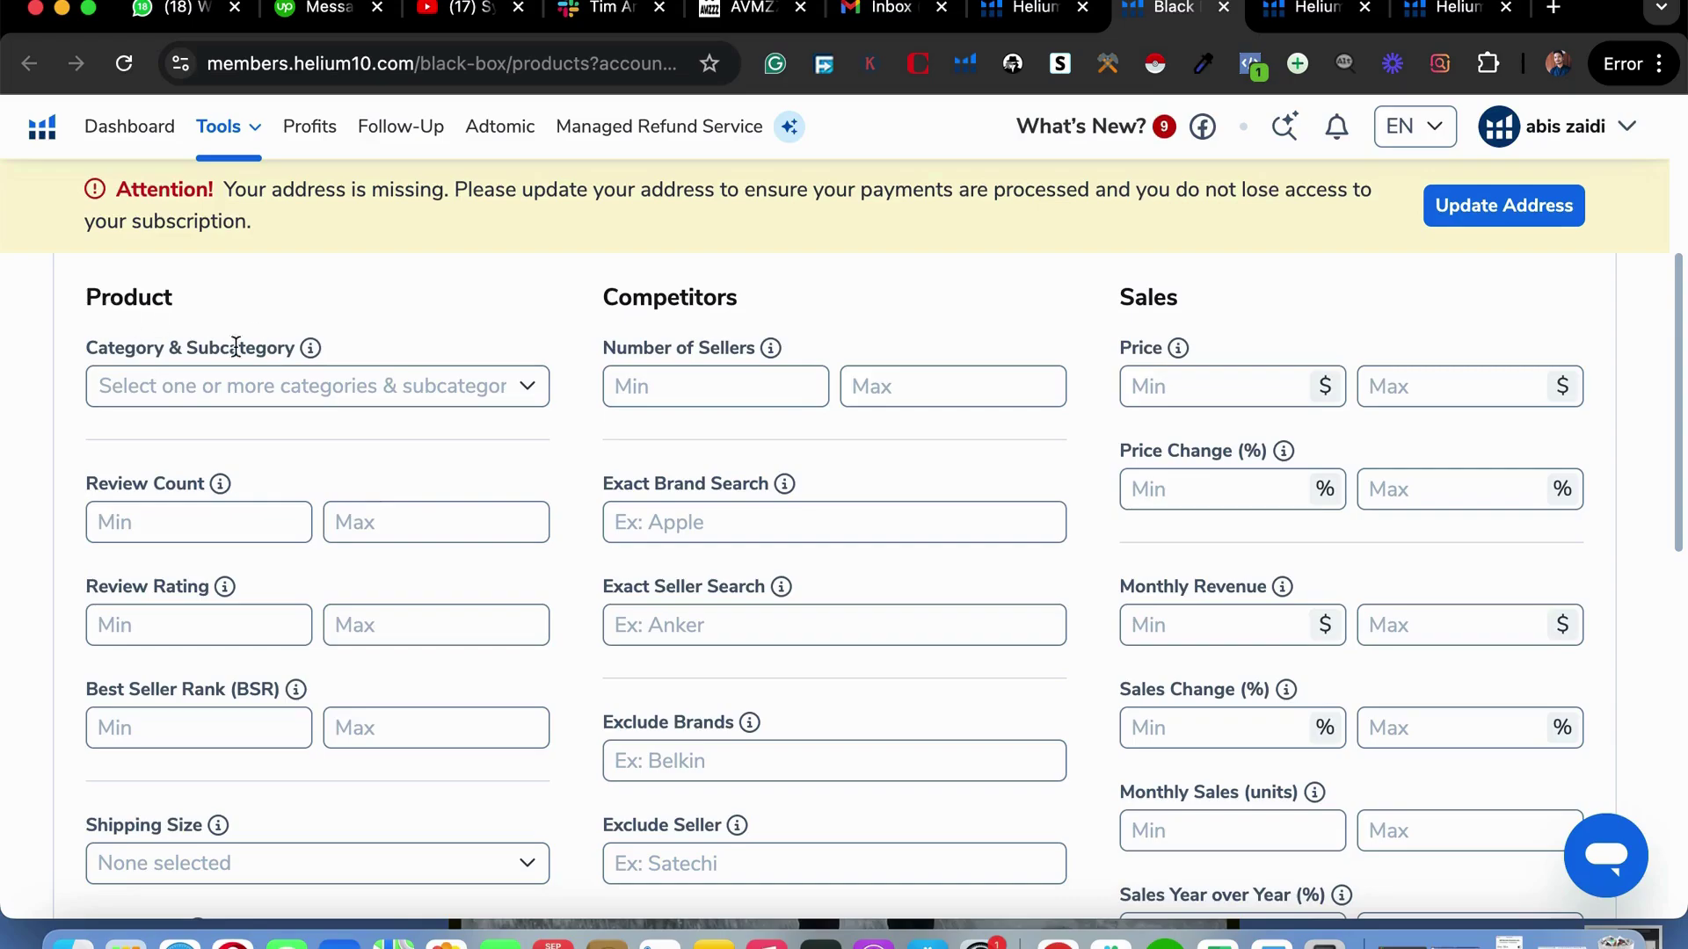
Add Baby Products and Beauty & Personal Care to the Category & Subcategory filter.
left_click(375, 398)
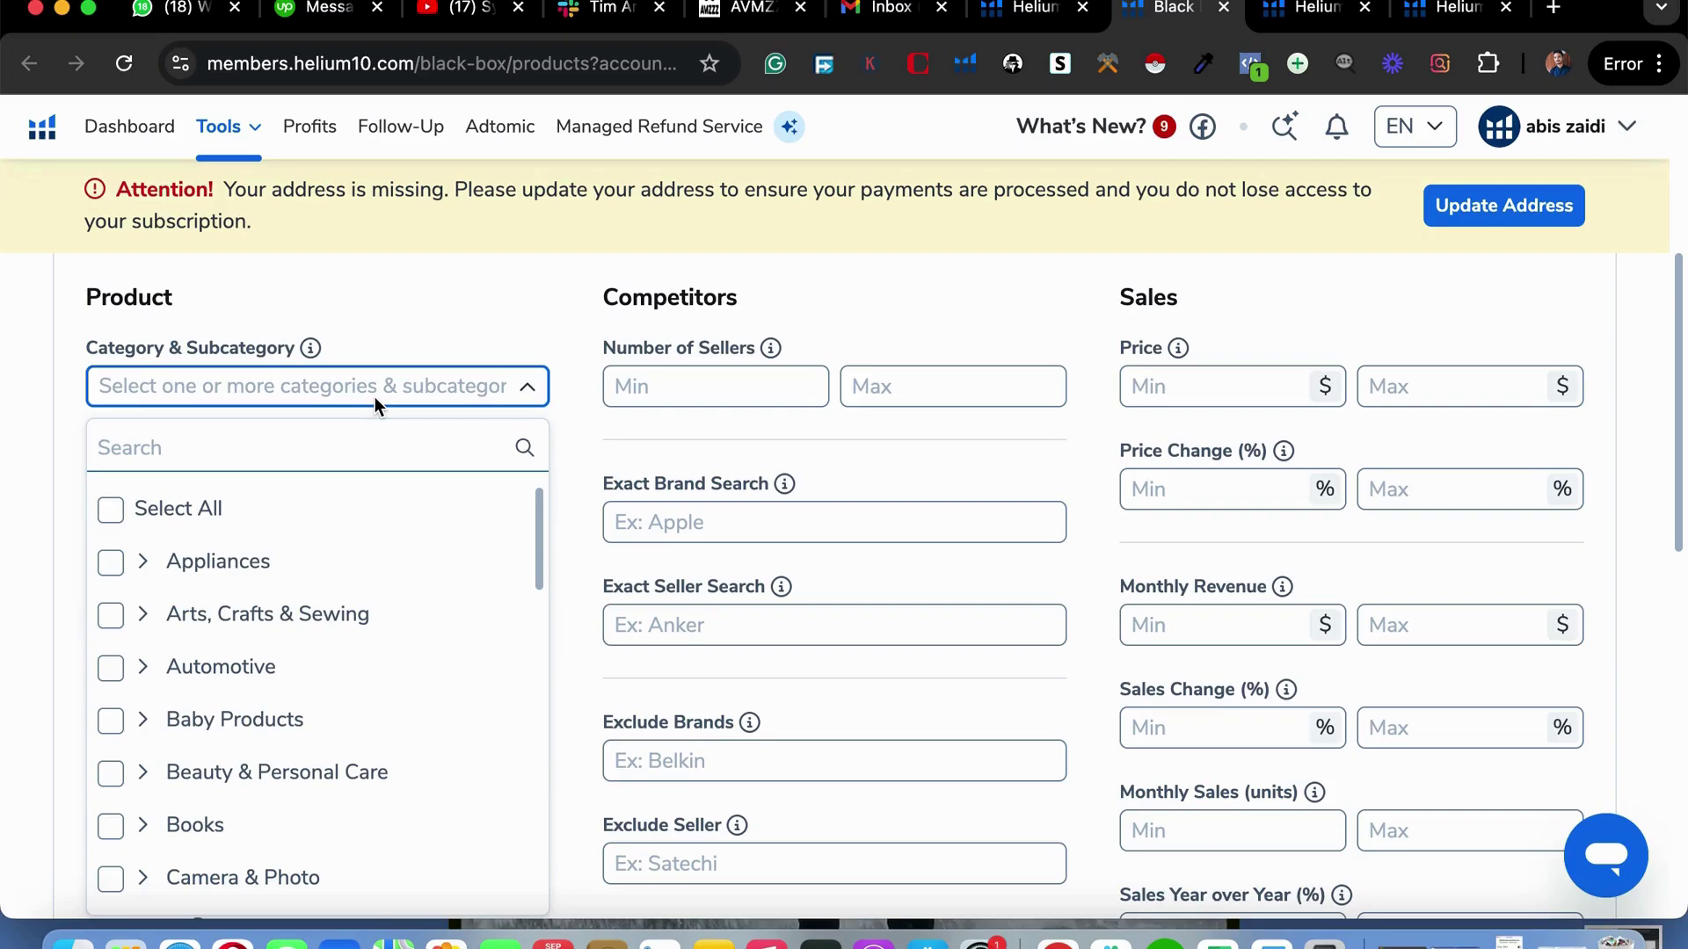
scroll(366, 596, "down", 1)
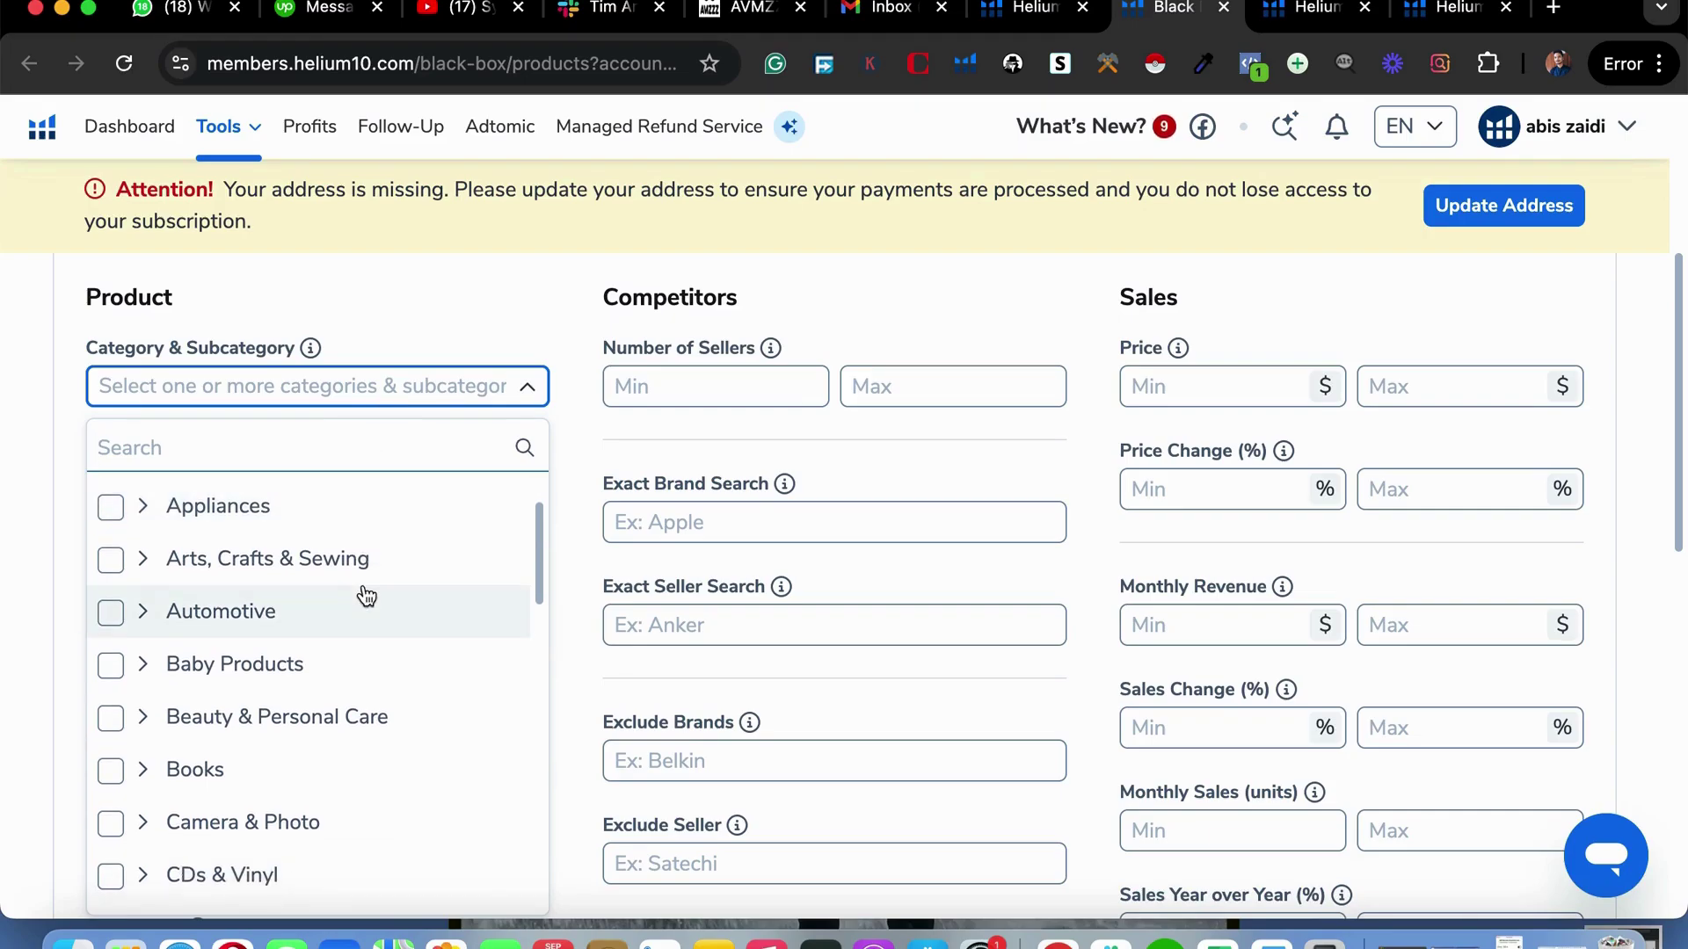
left_click(318, 675)
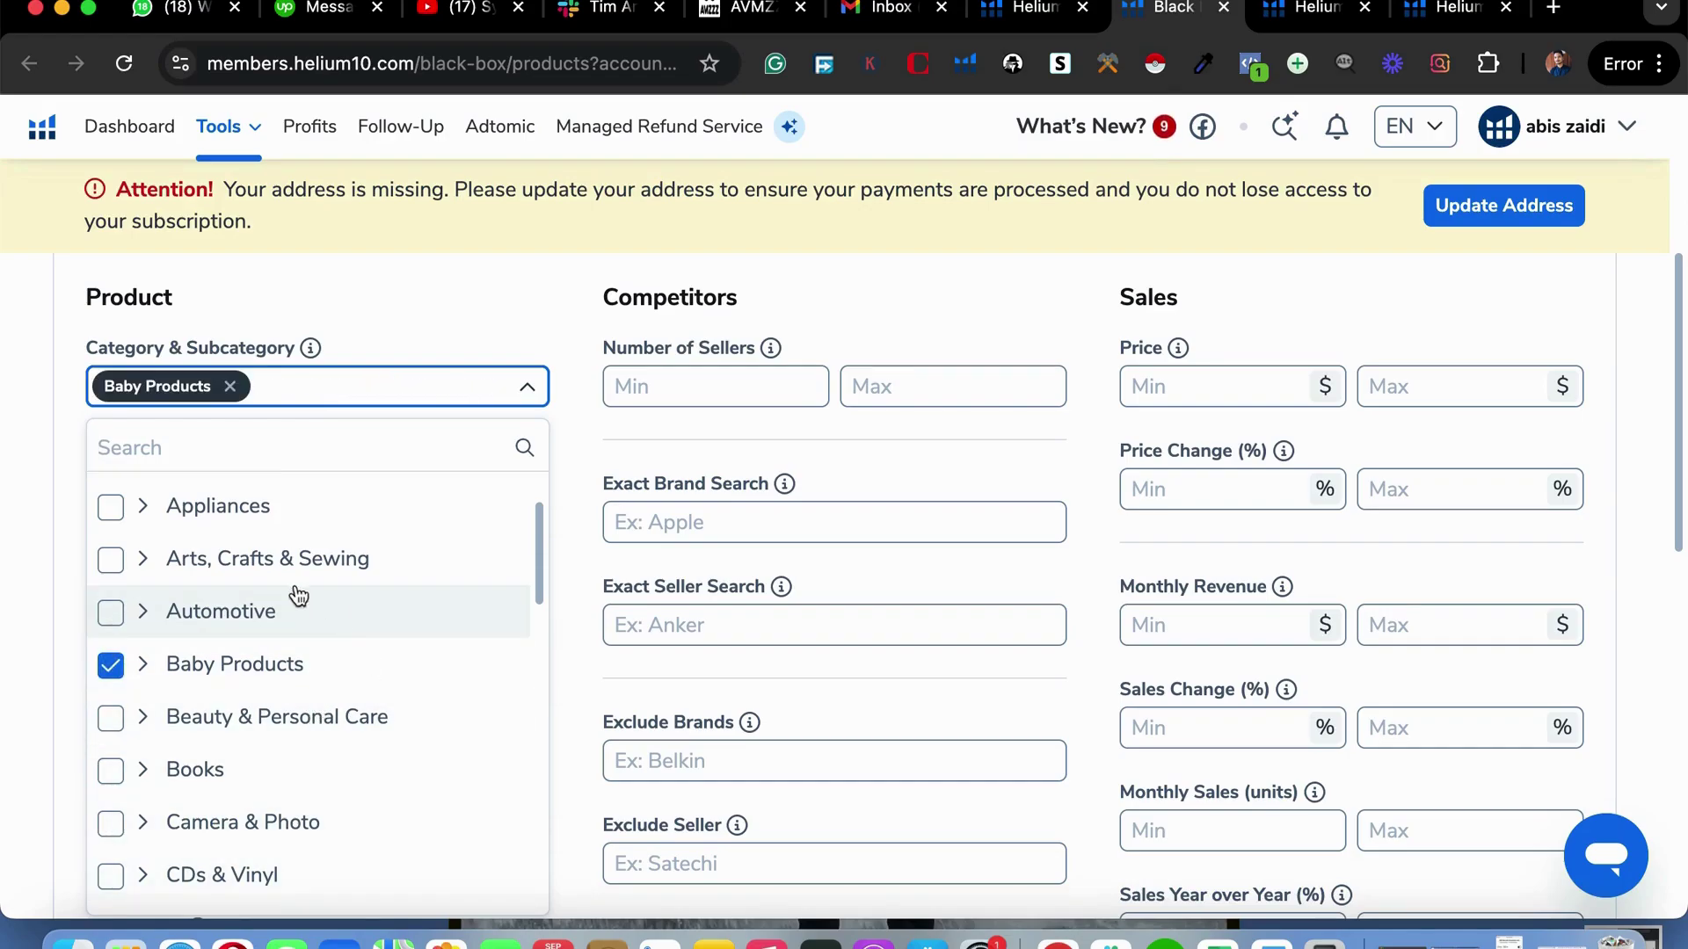
left_click(313, 740)
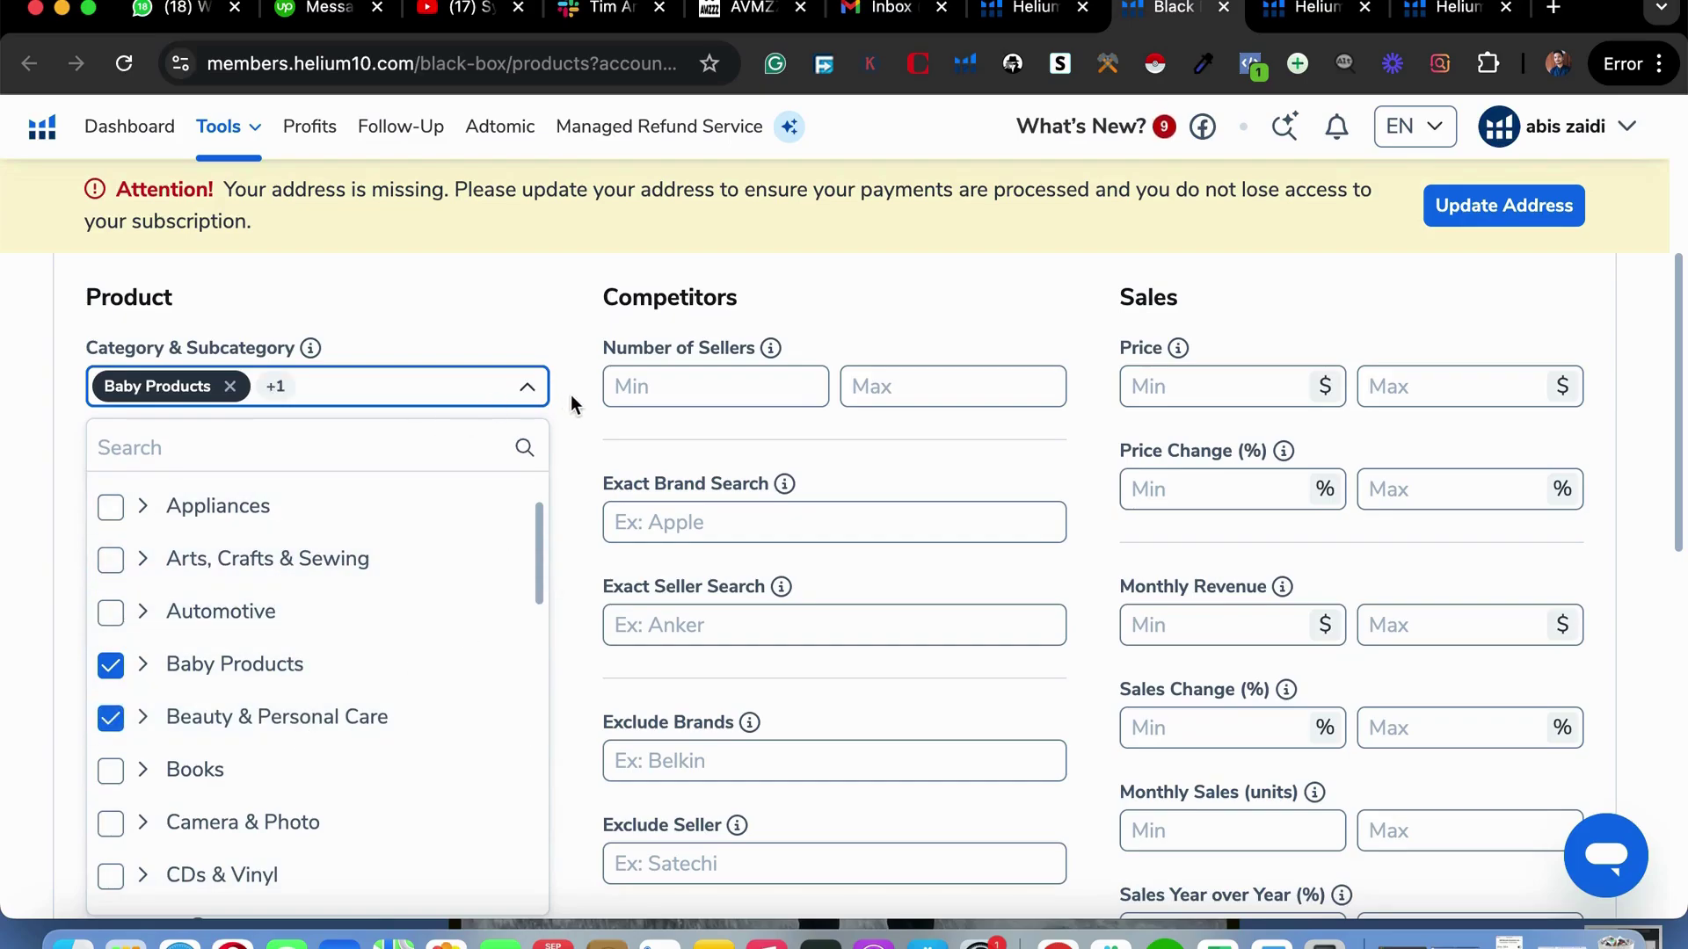
left_click(580, 423)
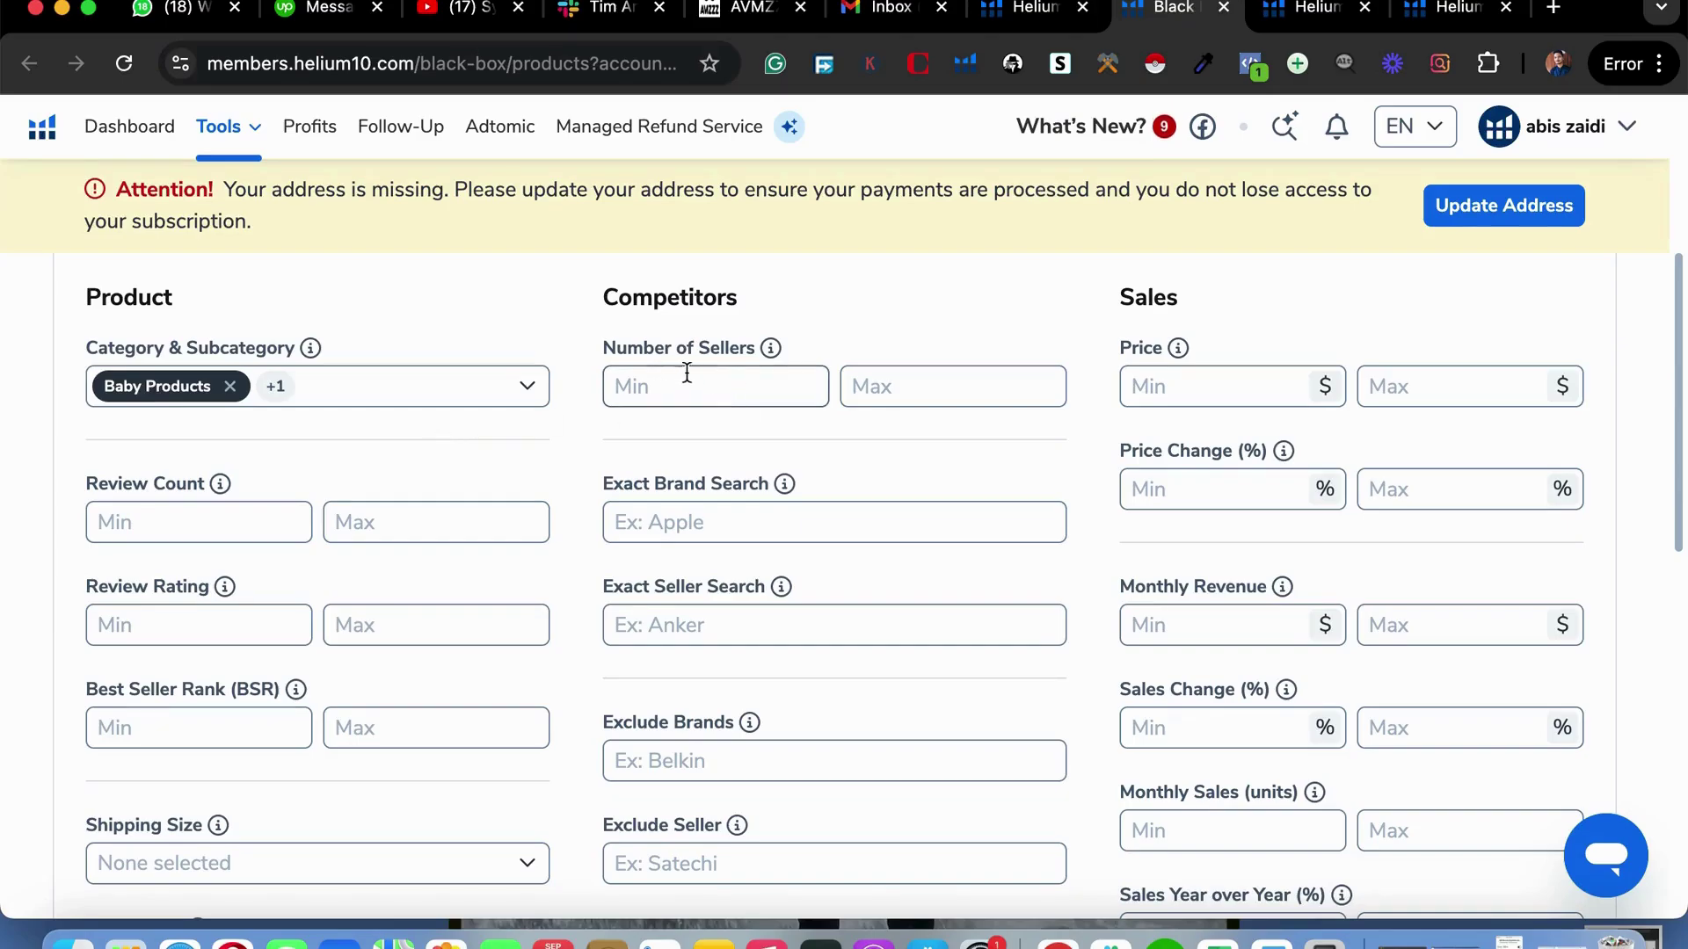
scroll(662, 366, "down", 1)
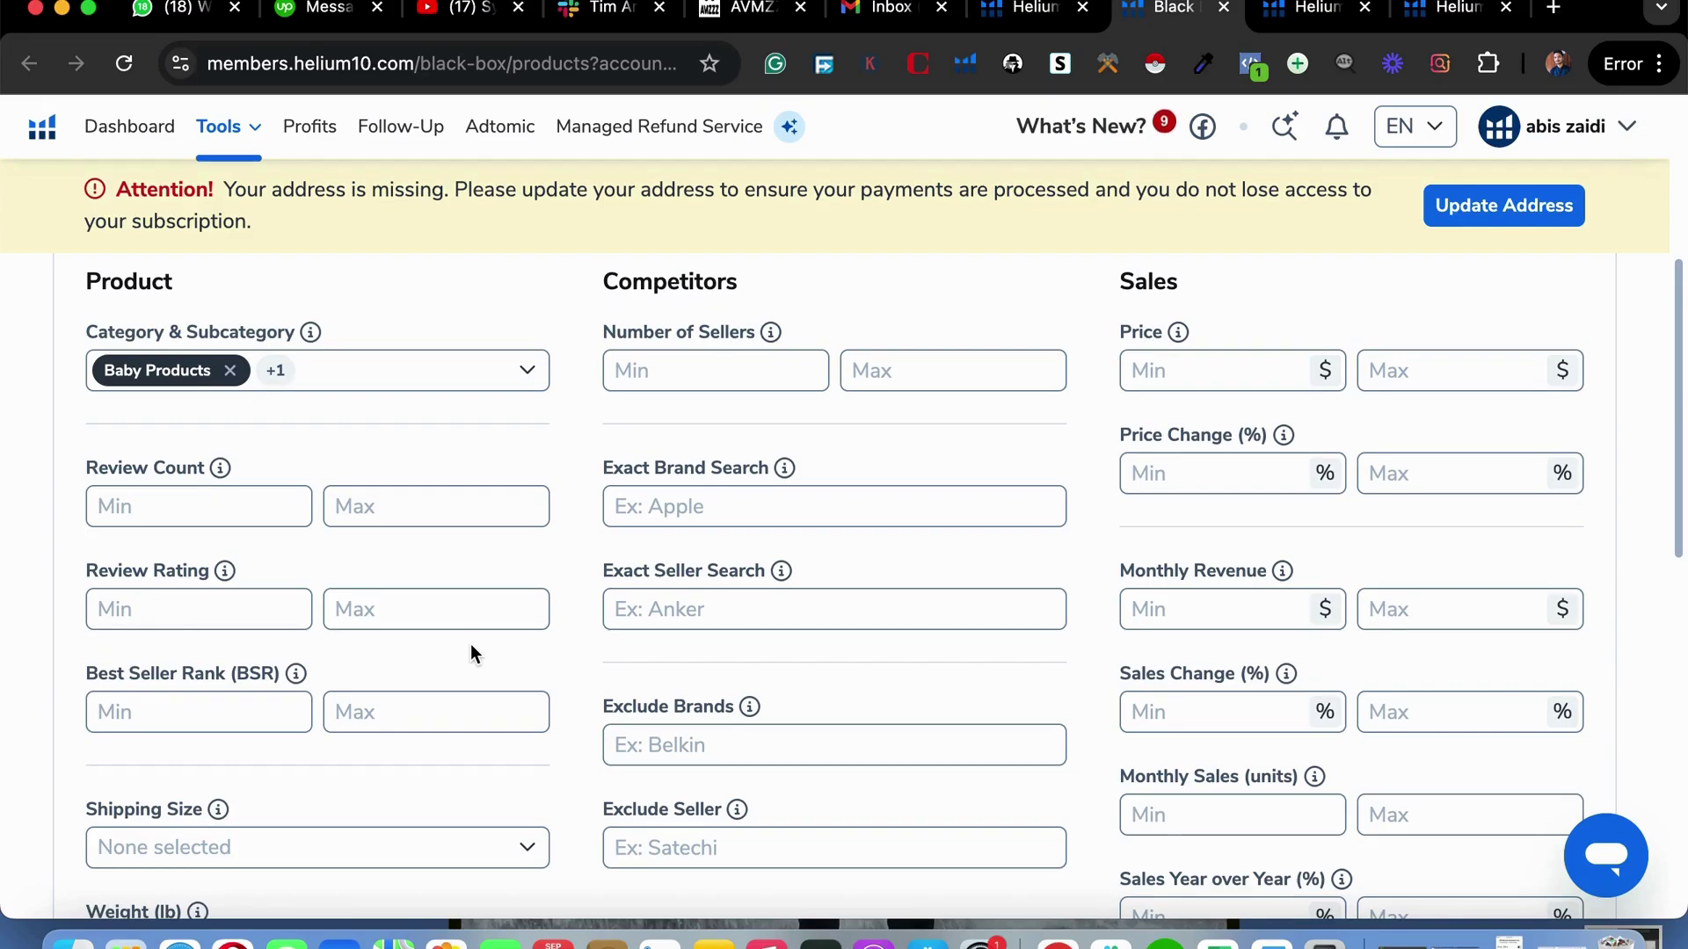
Set Number of Sellers to a minimum of 1 and maximum of 2000.
left_click(716, 376)
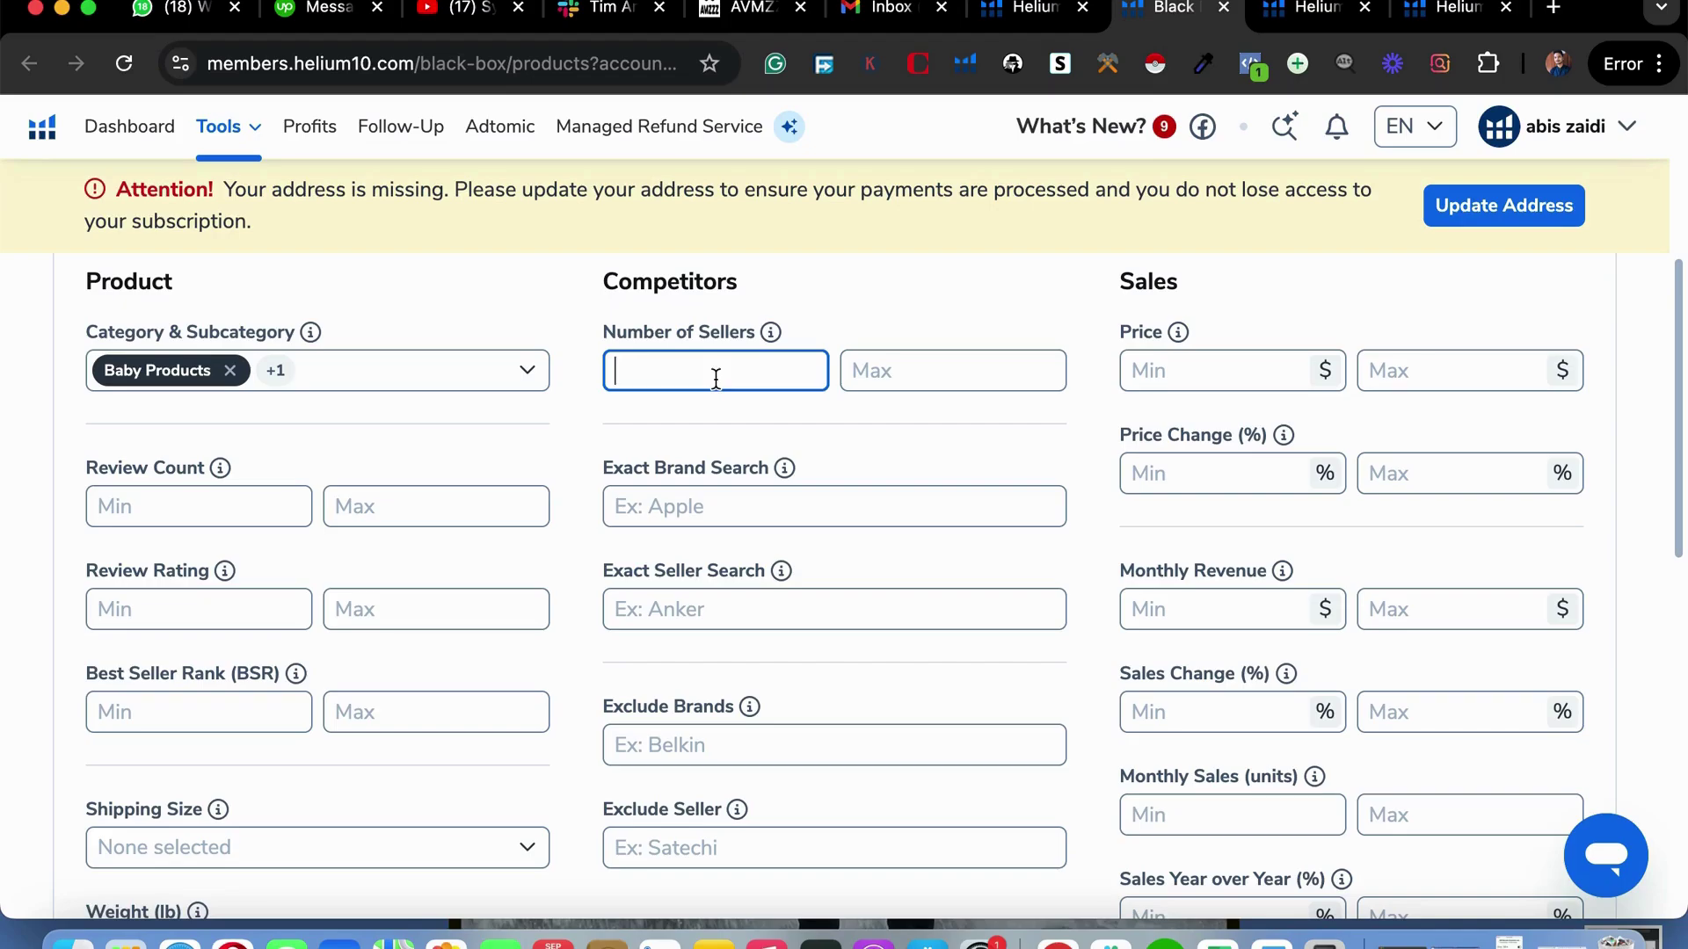
type("200")
key("BackSpace")
key("BackSpace")
key("BackSpace")
type("1")
left_click(928, 366)
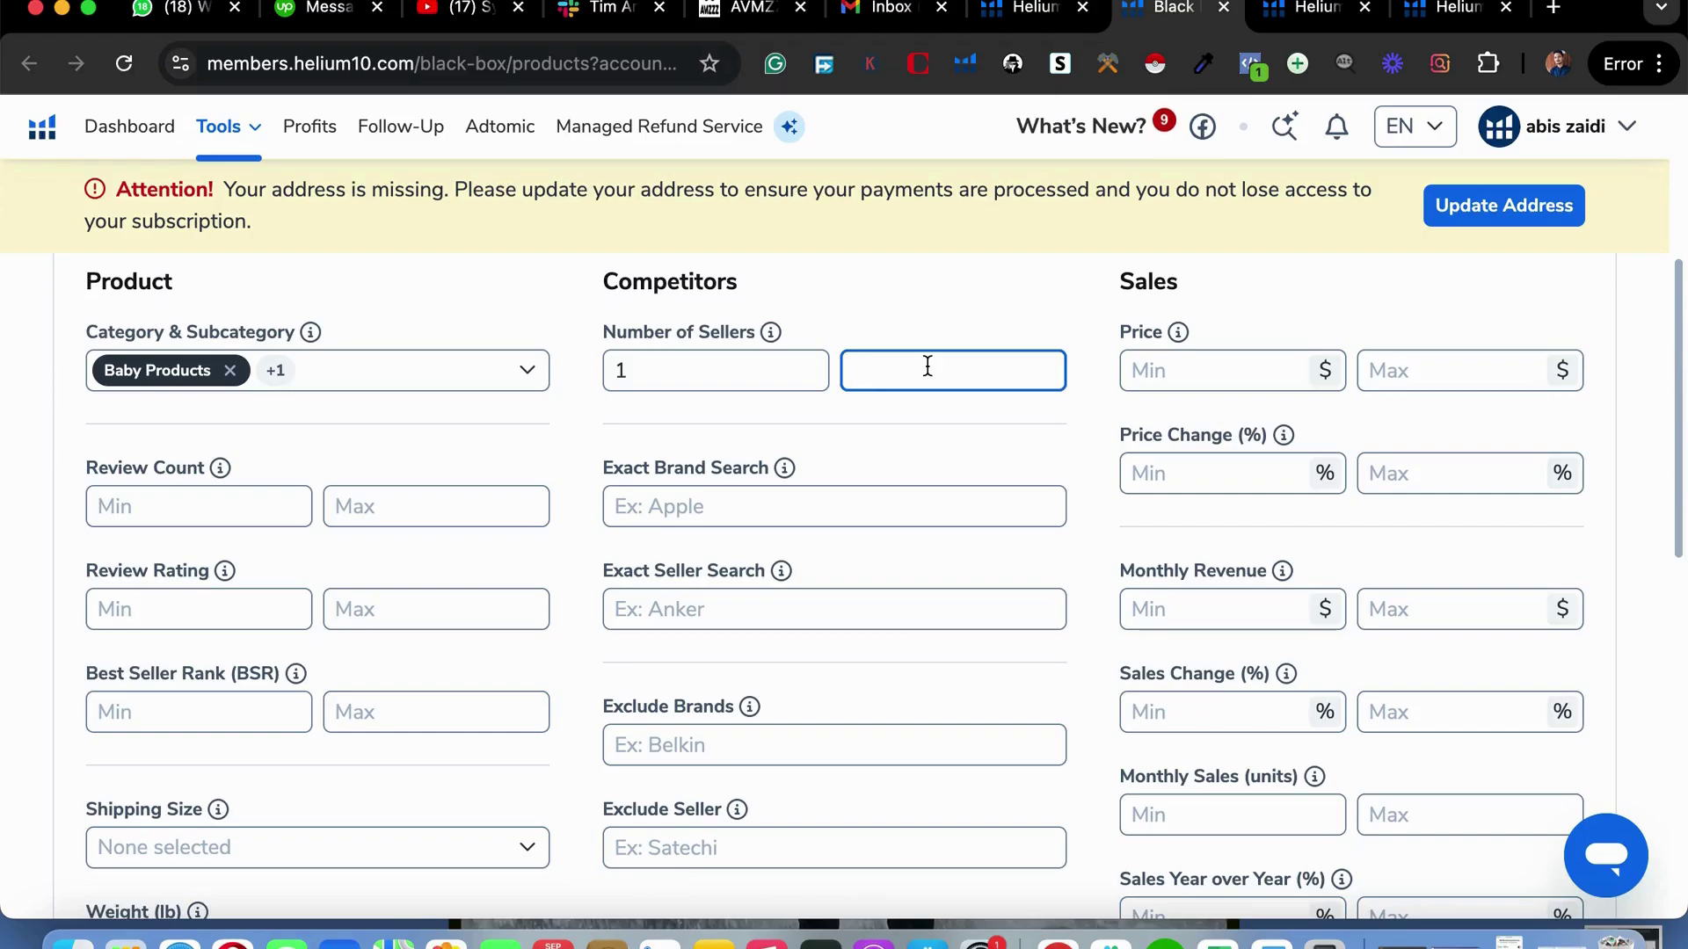
type("2000")
Set the price range to $29 minimum and $39.99 maximum.
left_click(1459, 378)
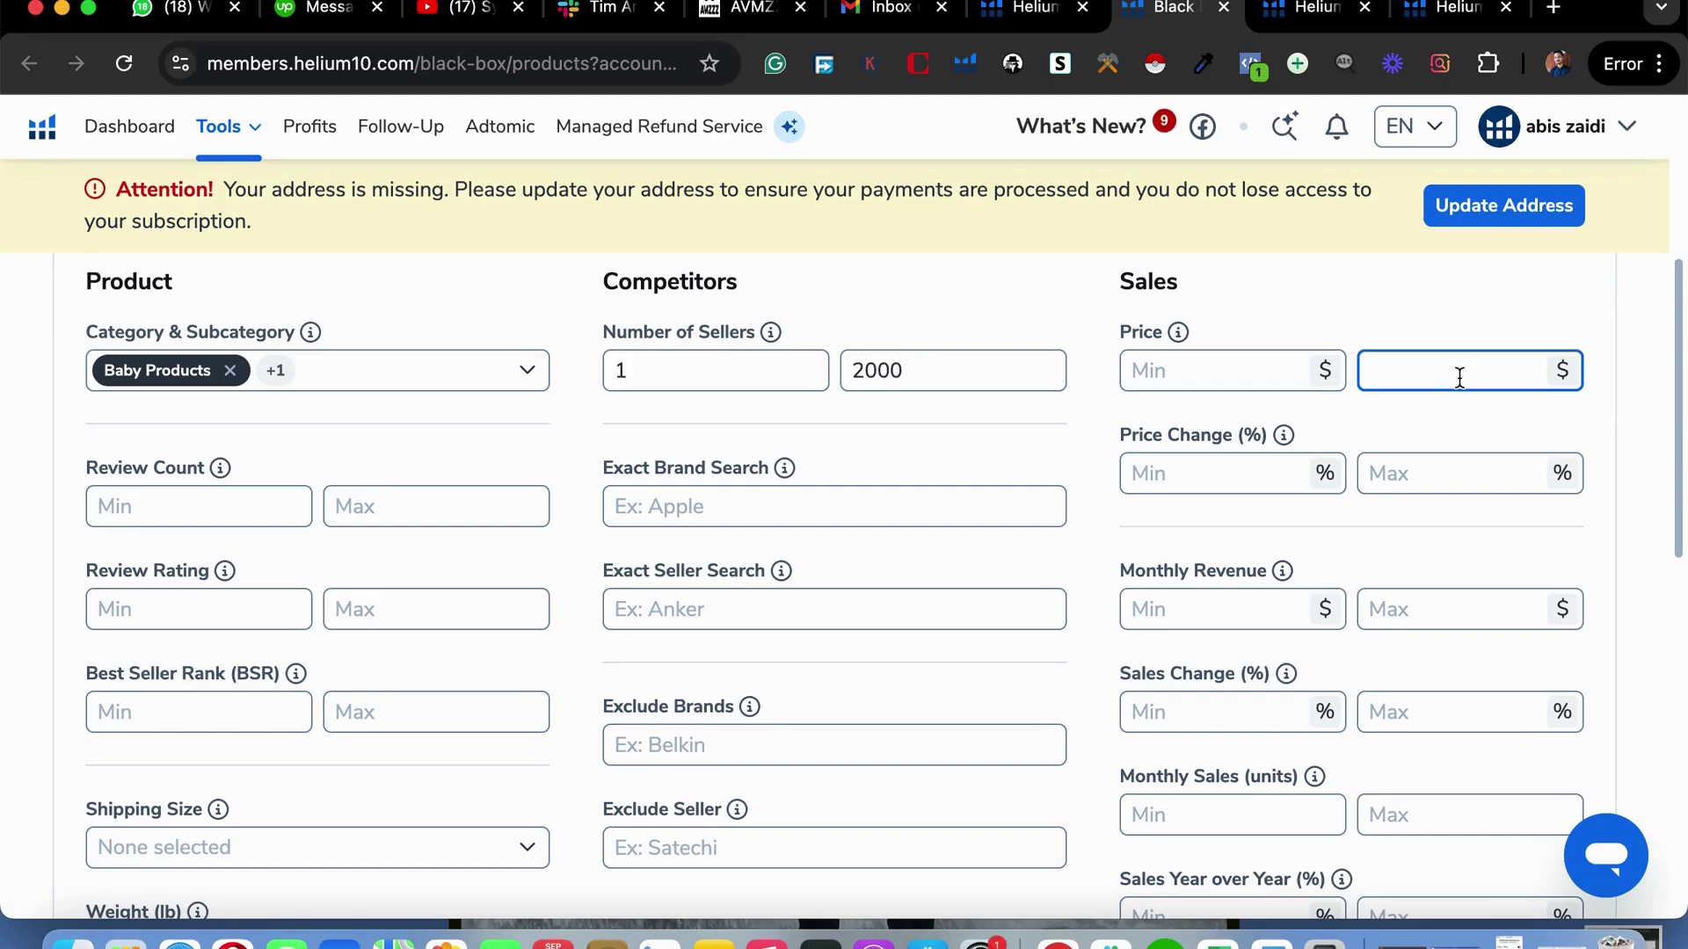
left_click(1270, 374)
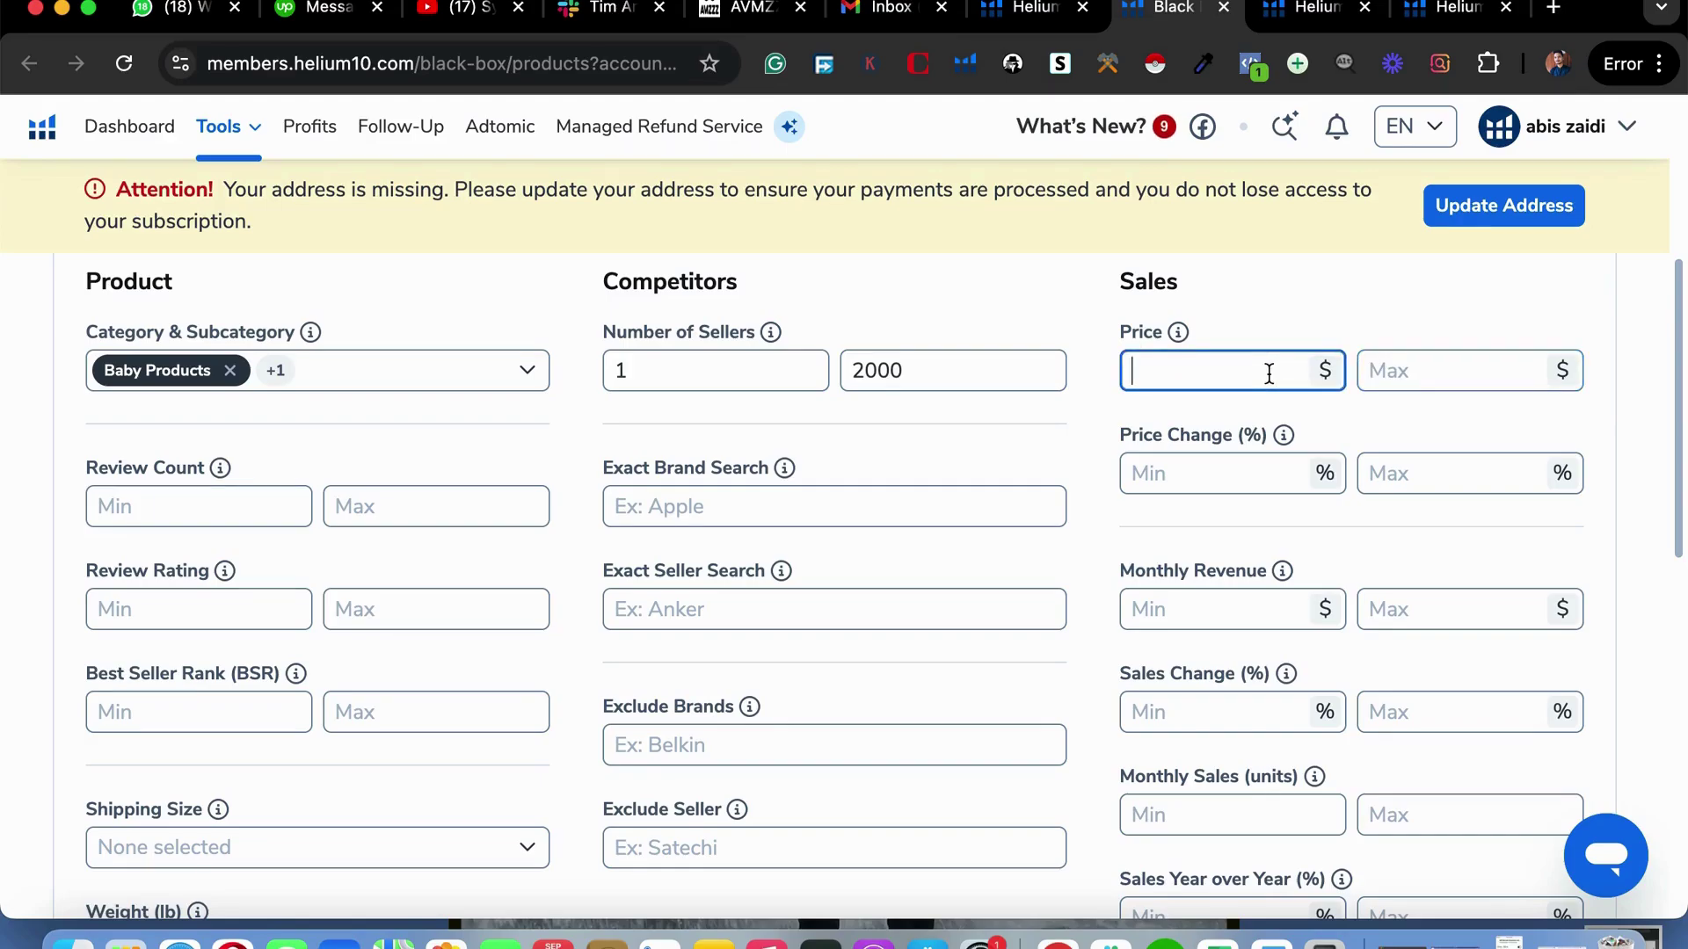
type("29")
left_click(1433, 366)
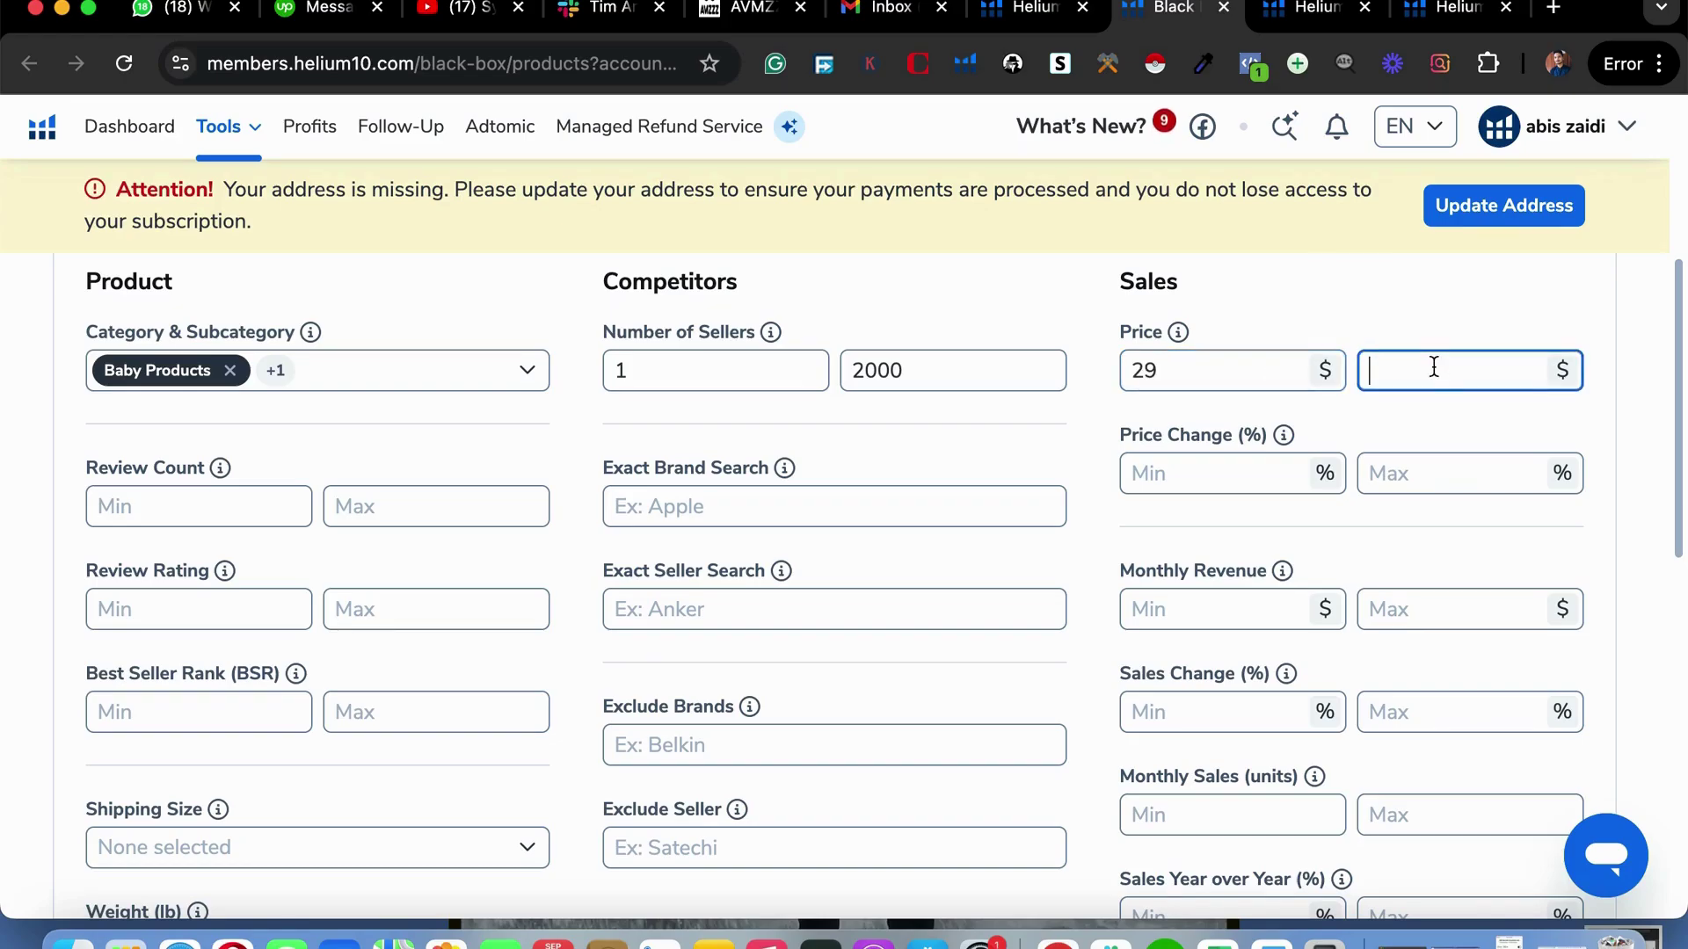
type("38")
key("BackSpace")
type("9.99")
Cap Review Count at 500 and Review Rating at 4.
scroll(1250, 508, "down", 1)
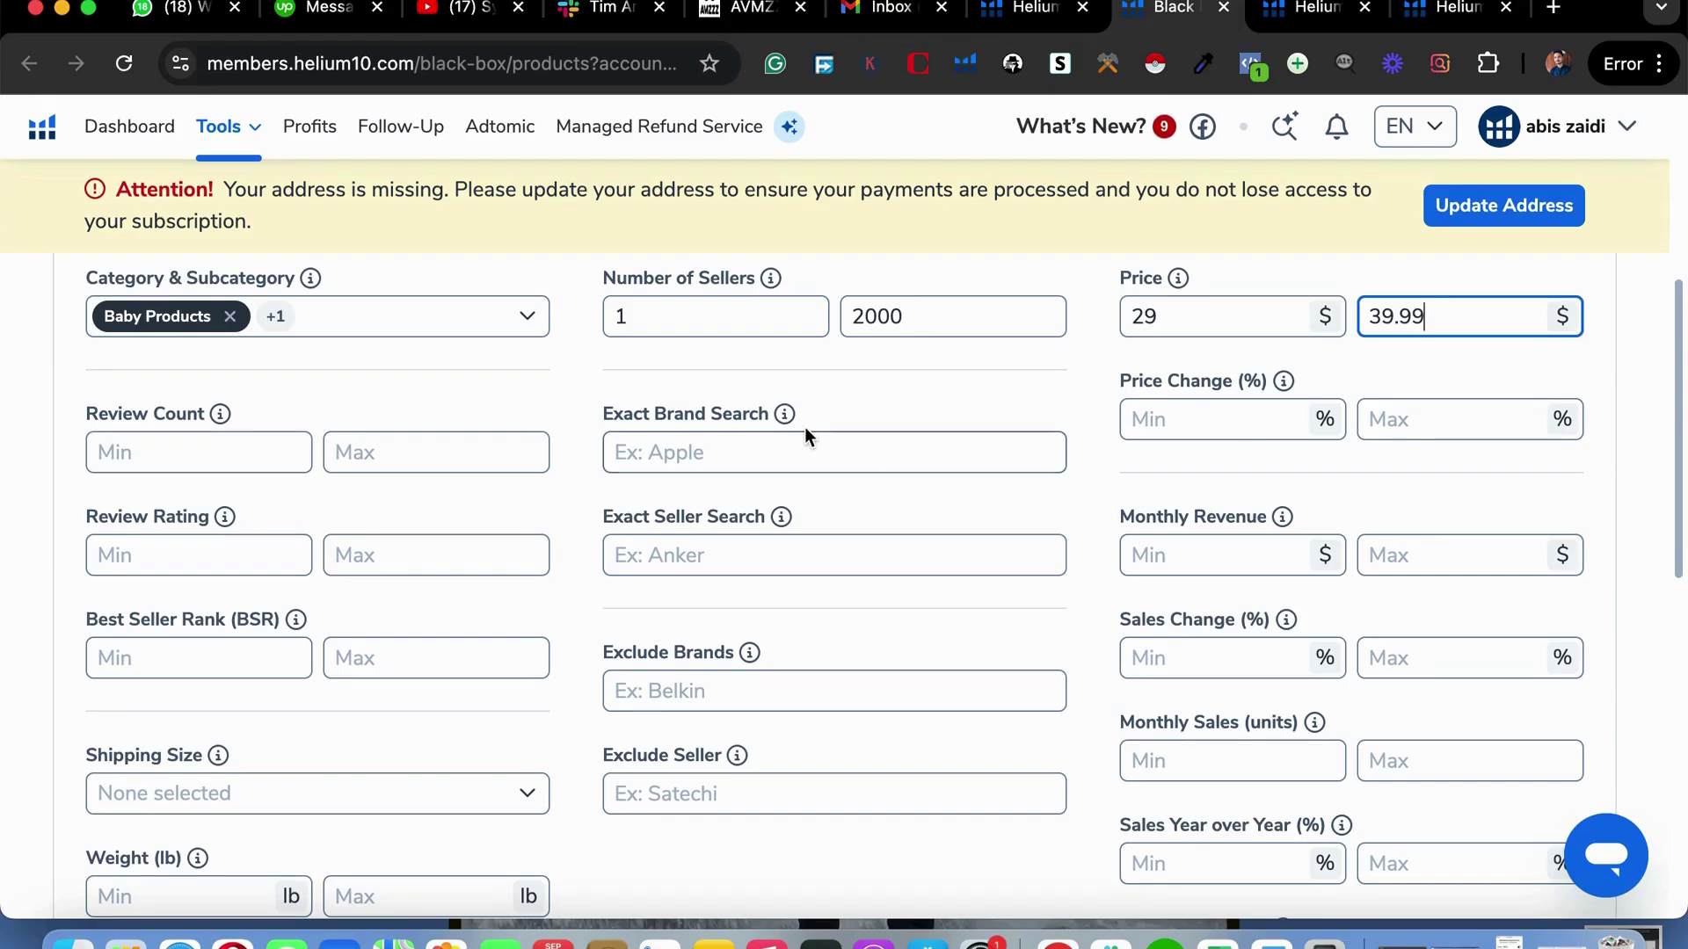
left_click(384, 448)
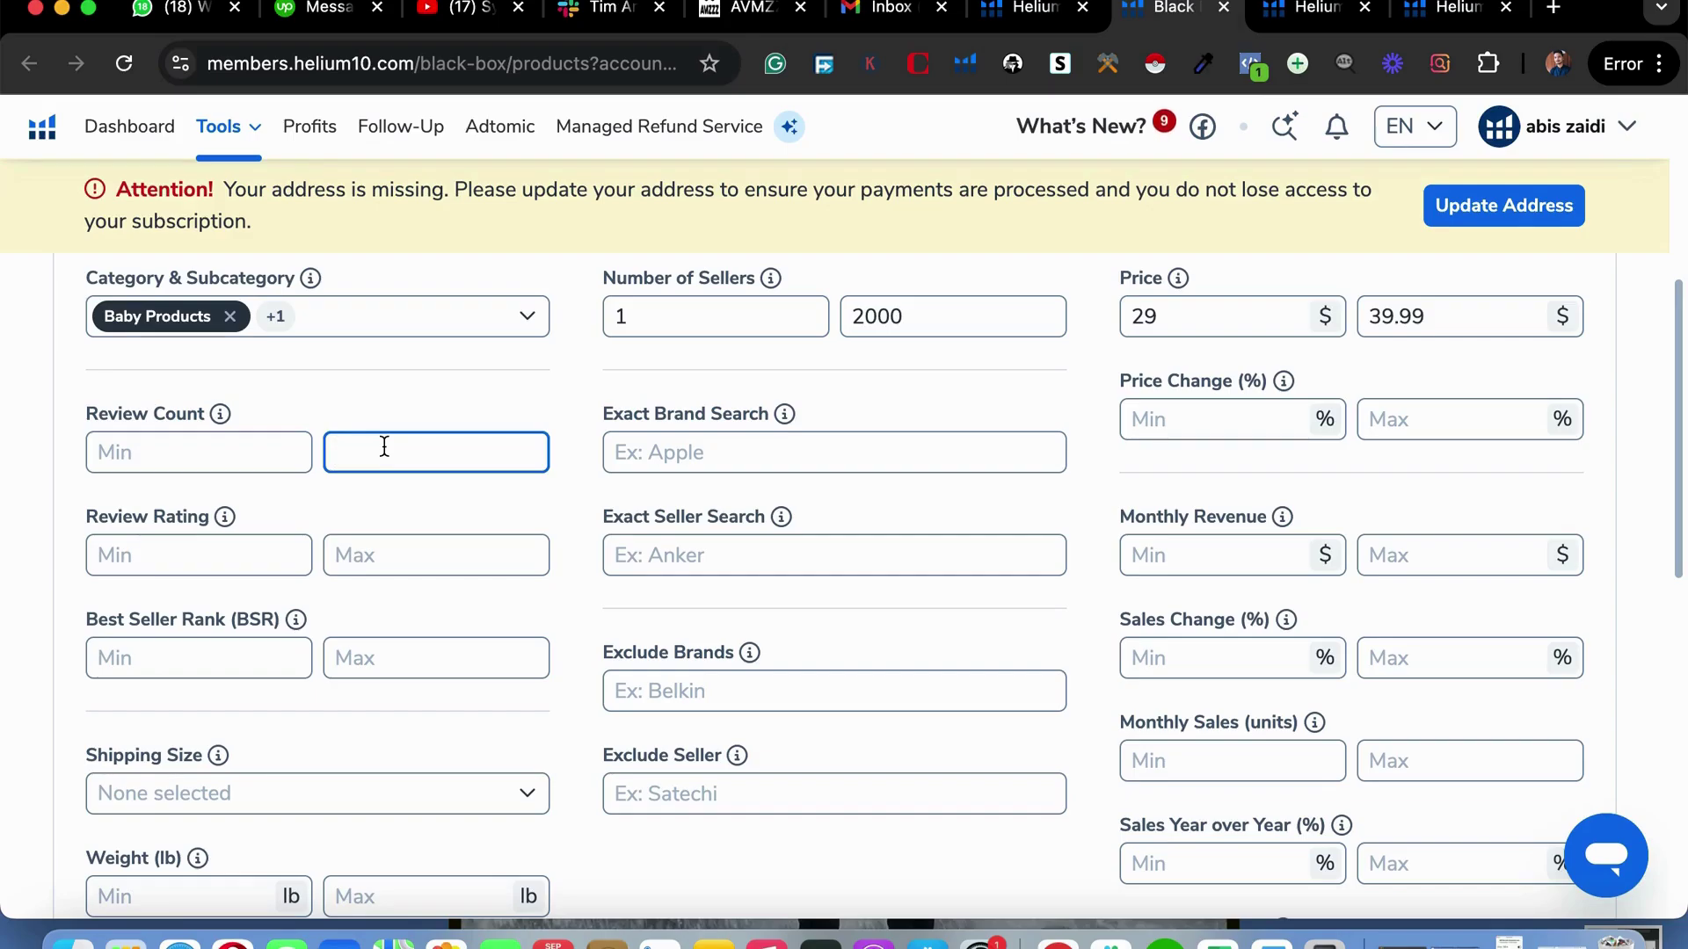
type("5")
type("0")
key("BackSpace")
scroll(1134, 702, "down", 1)
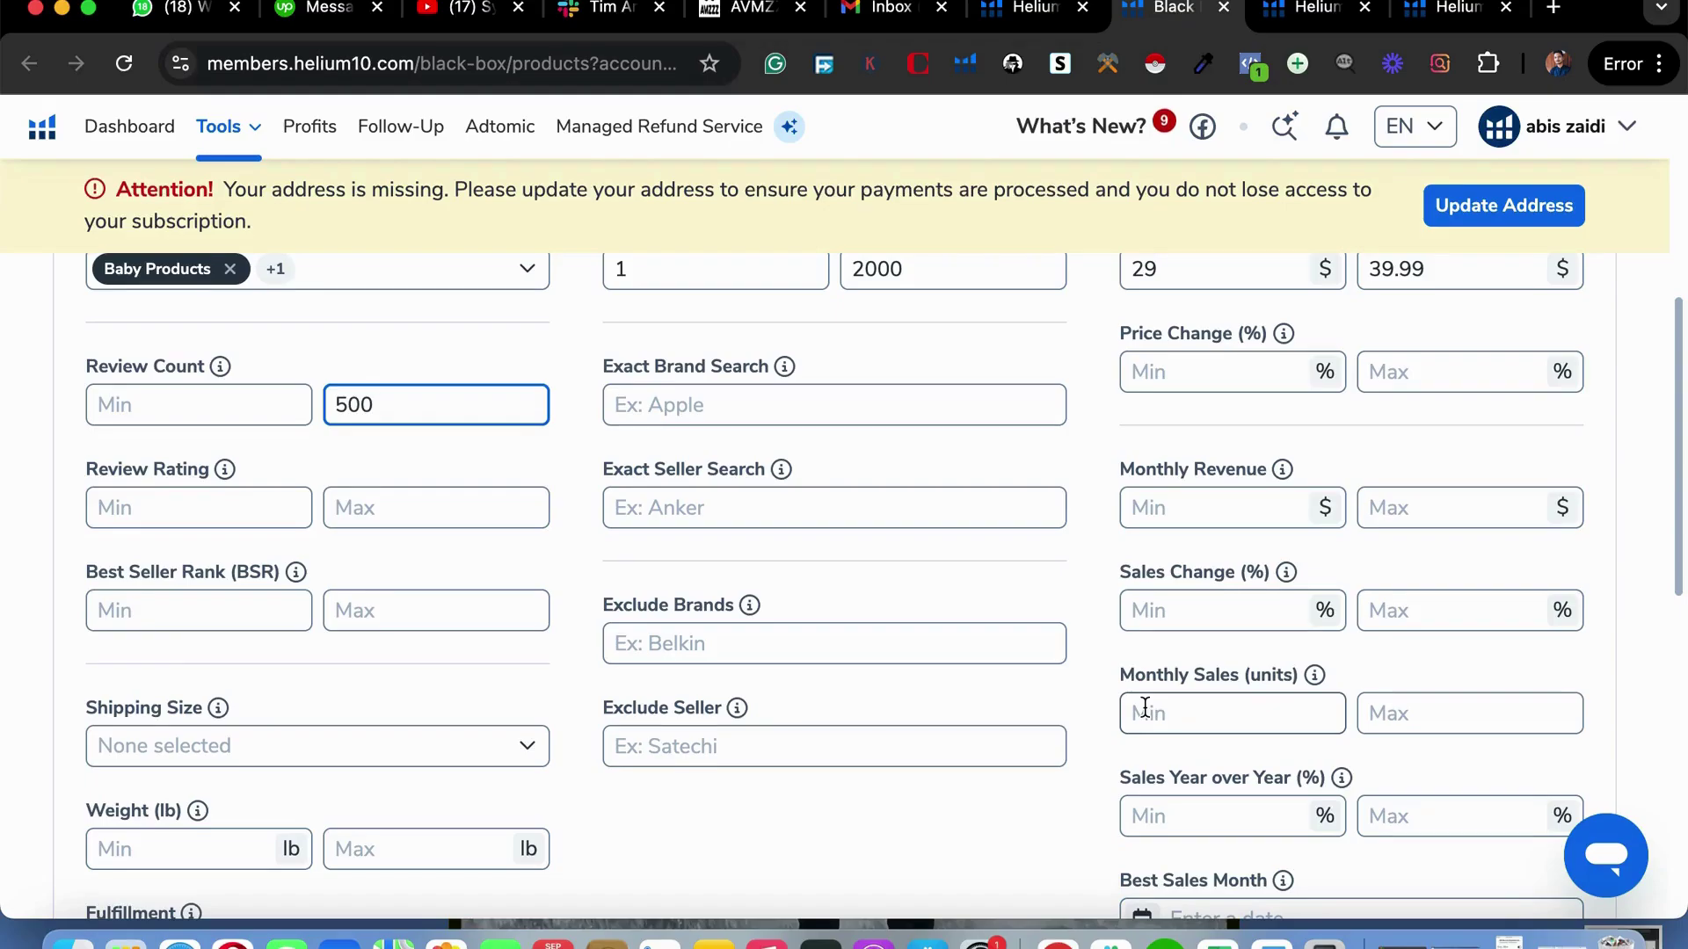
scroll(1057, 757, "down", 1)
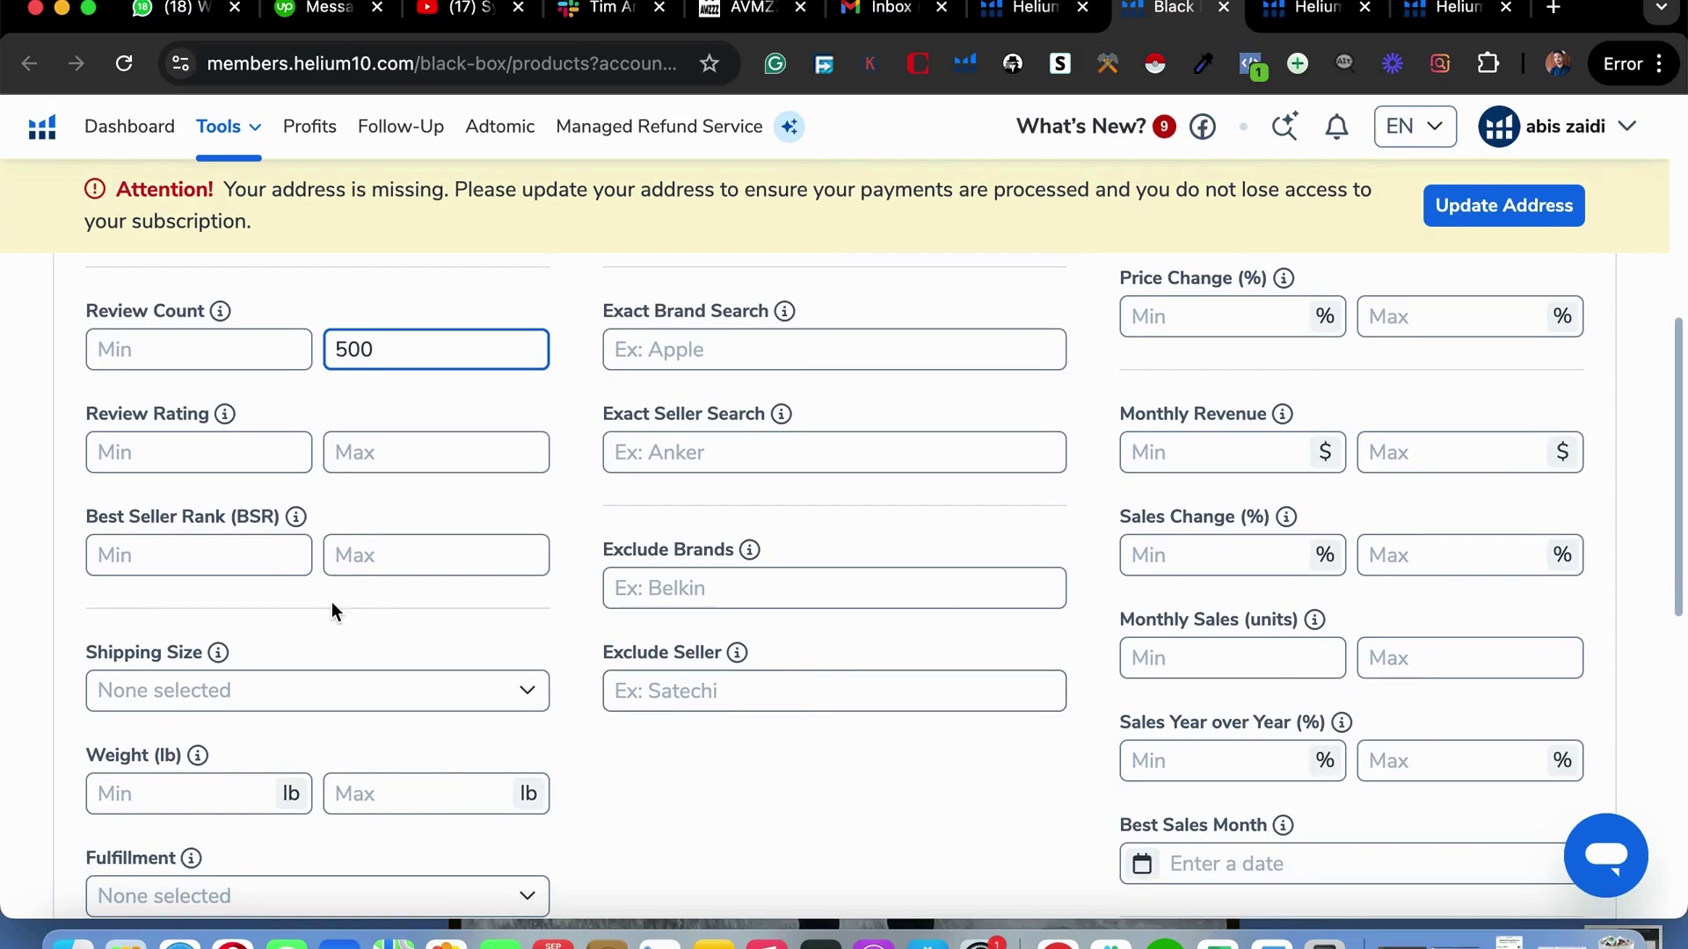
left_click(421, 458)
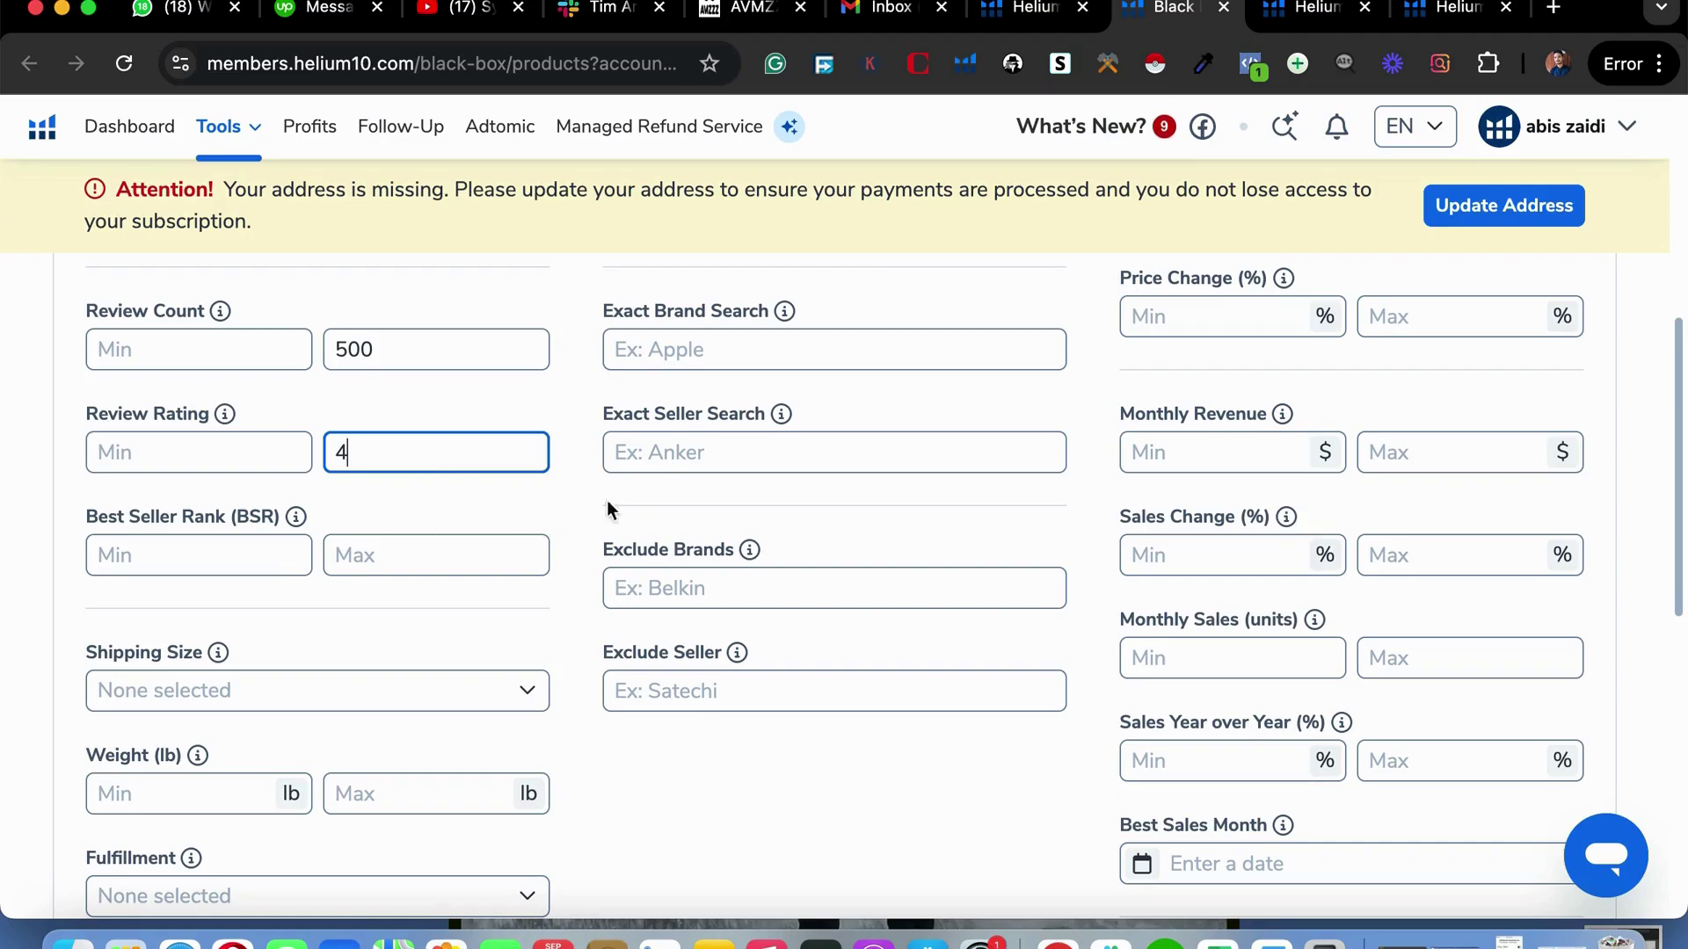
scroll(758, 663, "down", 2)
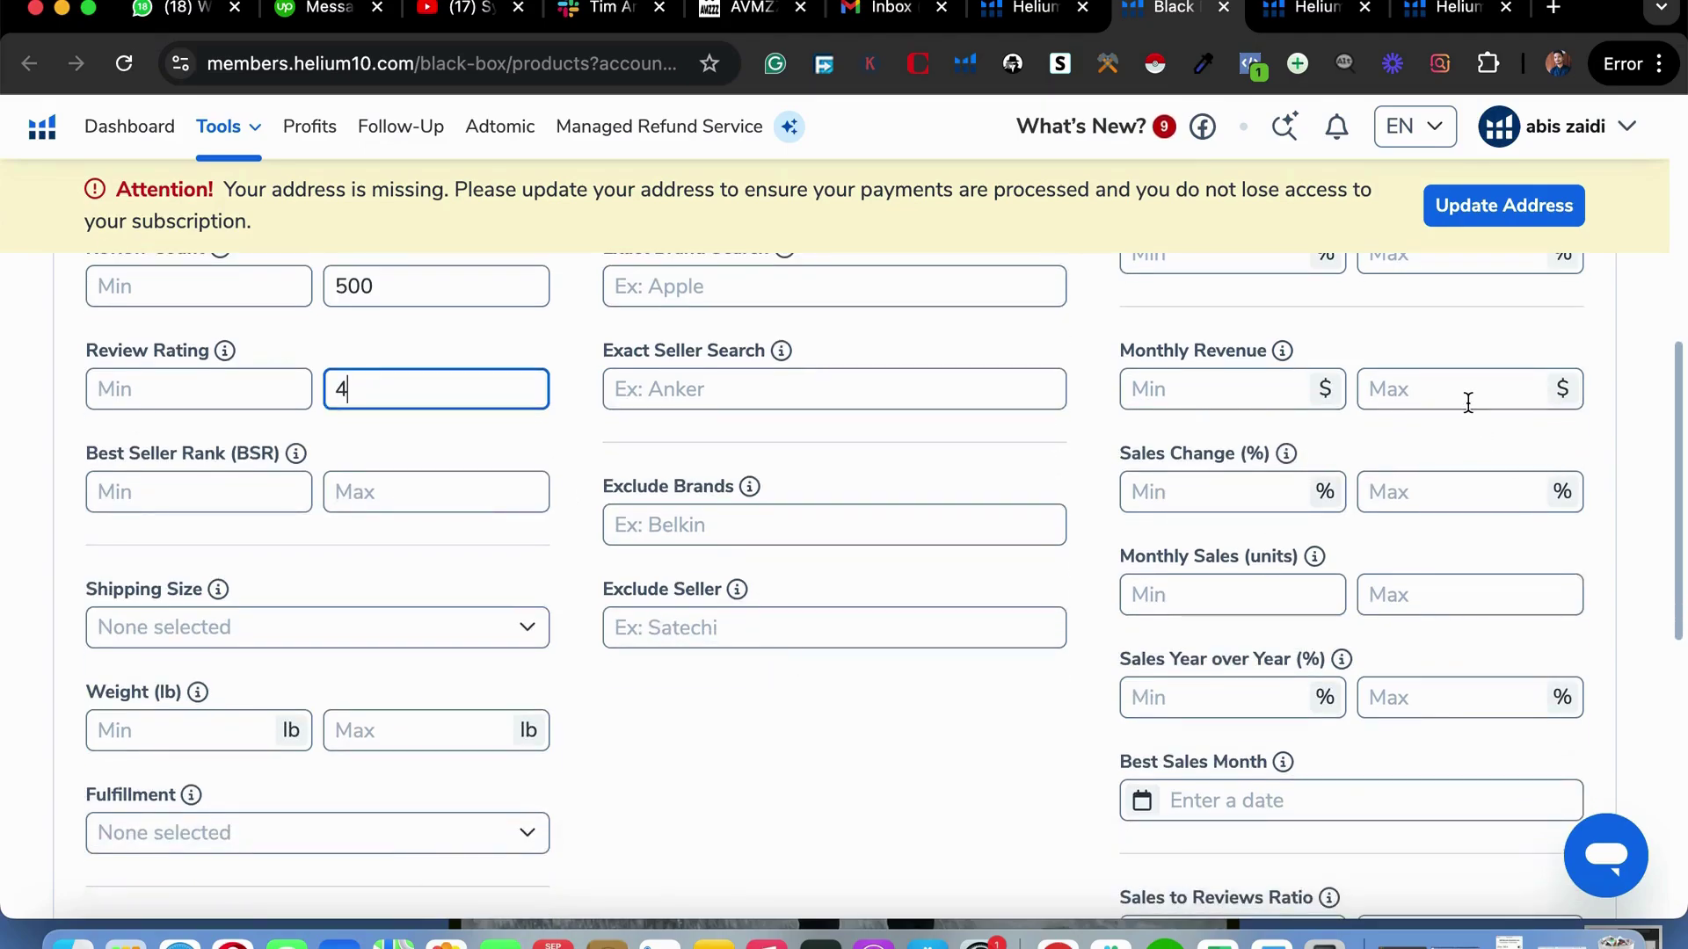
Set Monthly Revenue minimum to 10000, leaving the maximum empty.
left_click(1467, 402)
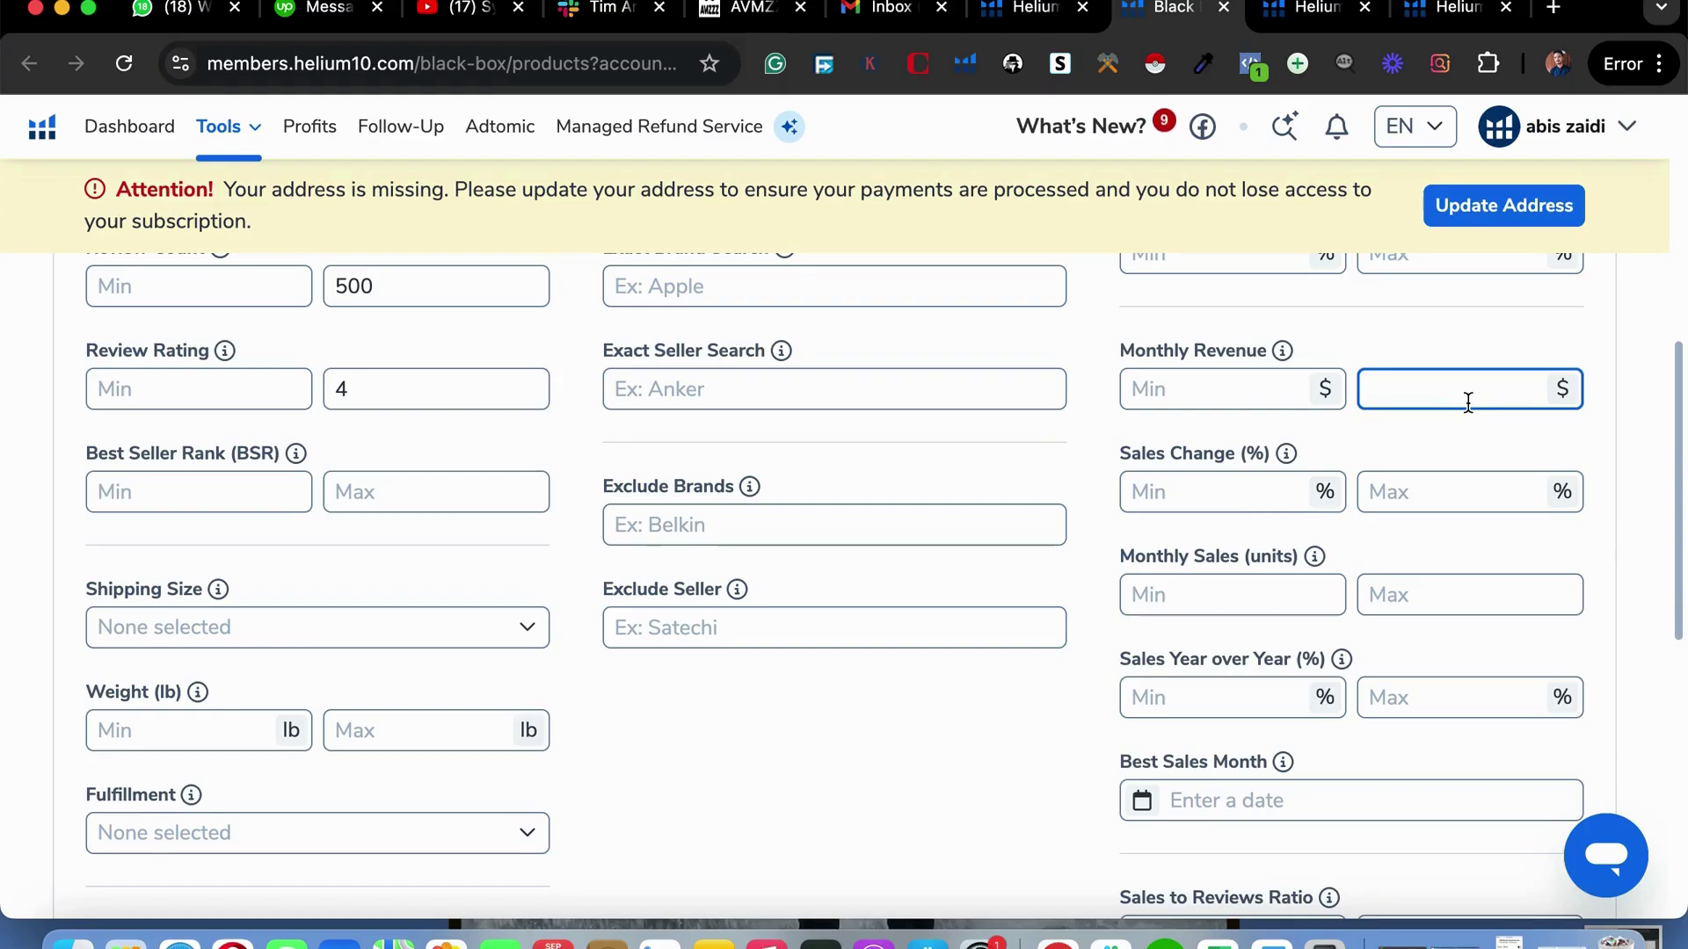
type("0000")
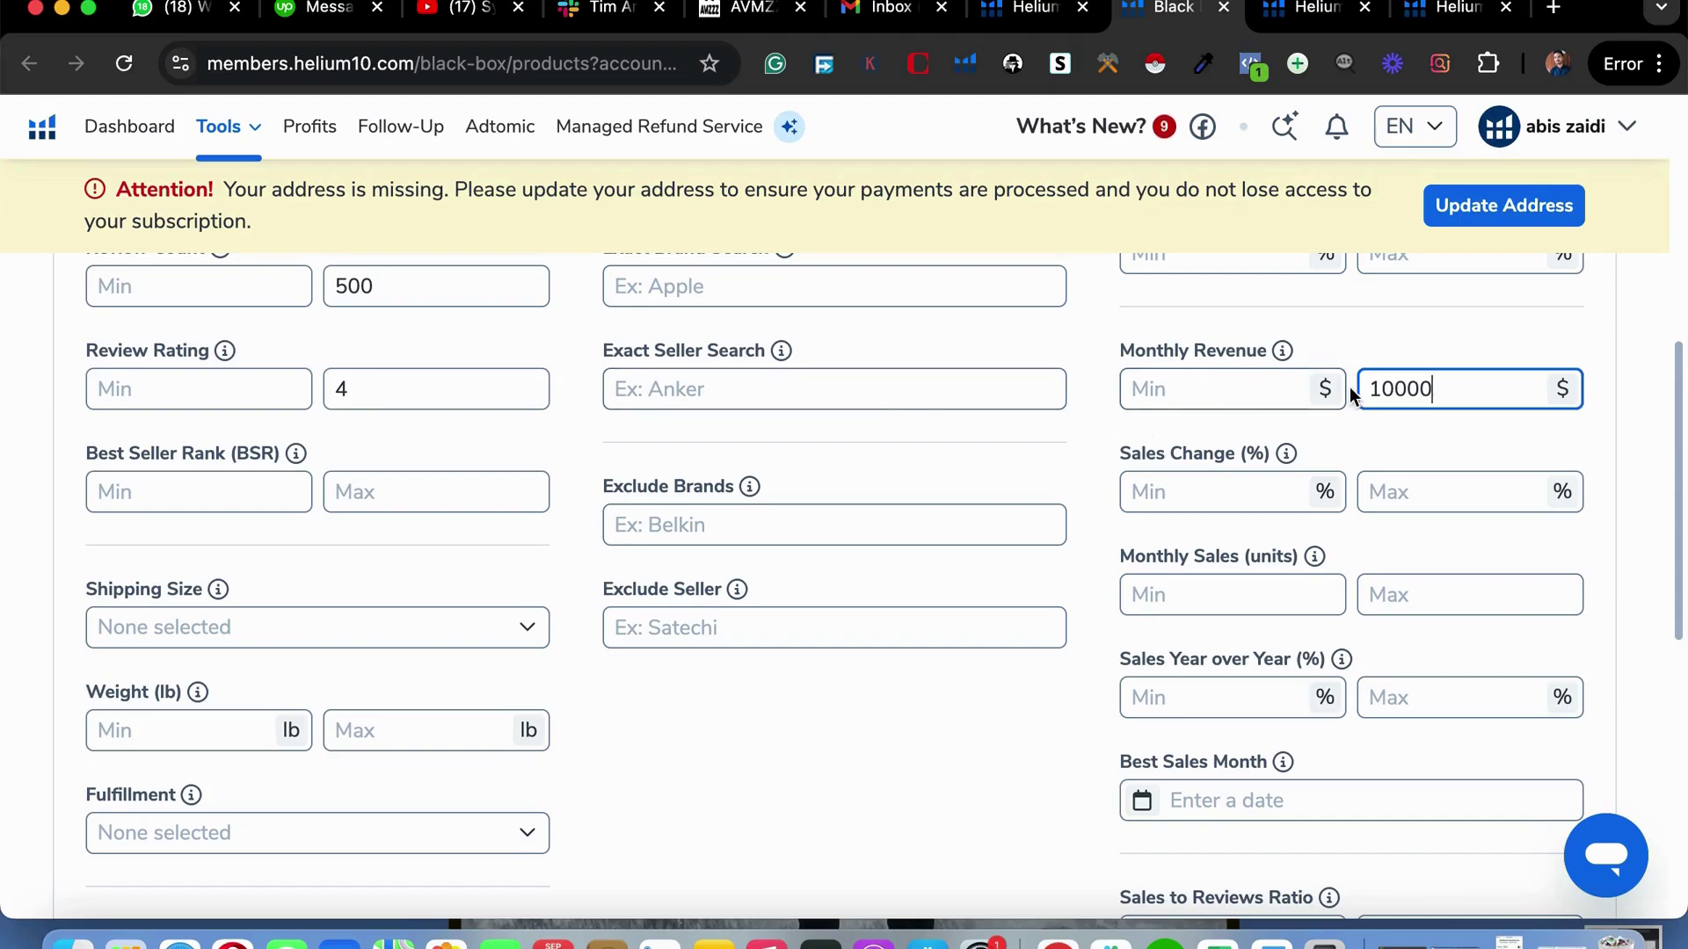
double_click(1389, 387)
key("ctrl+c")
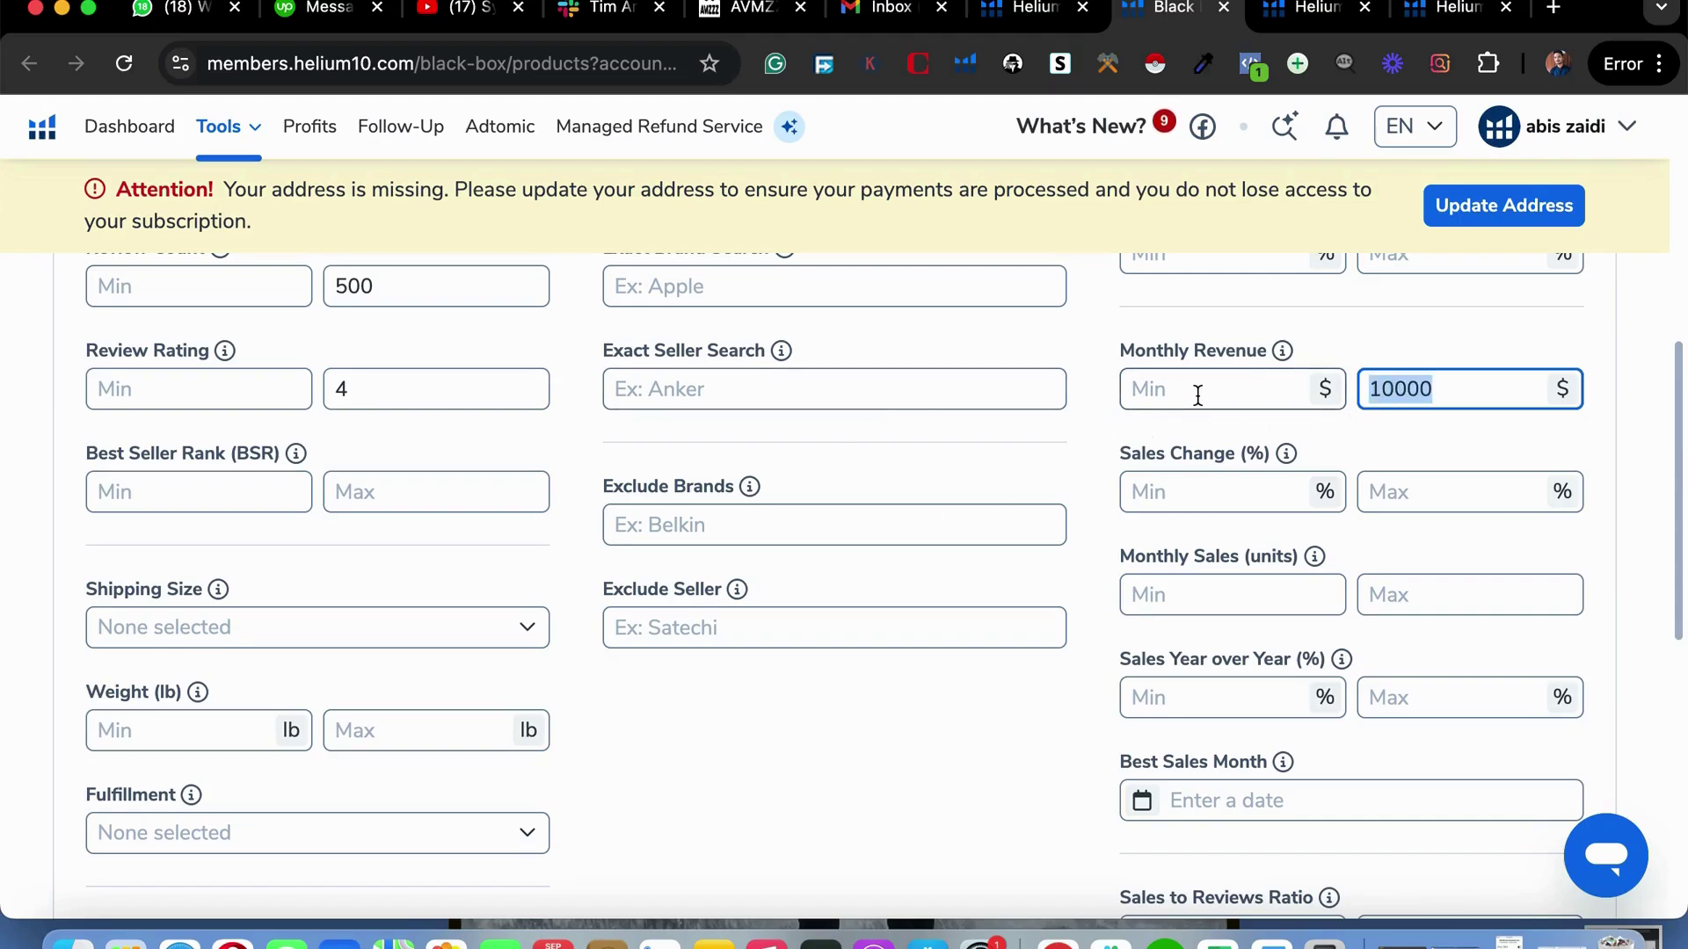
left_click(1198, 390)
key("ctrl+v")
double_click(1399, 387)
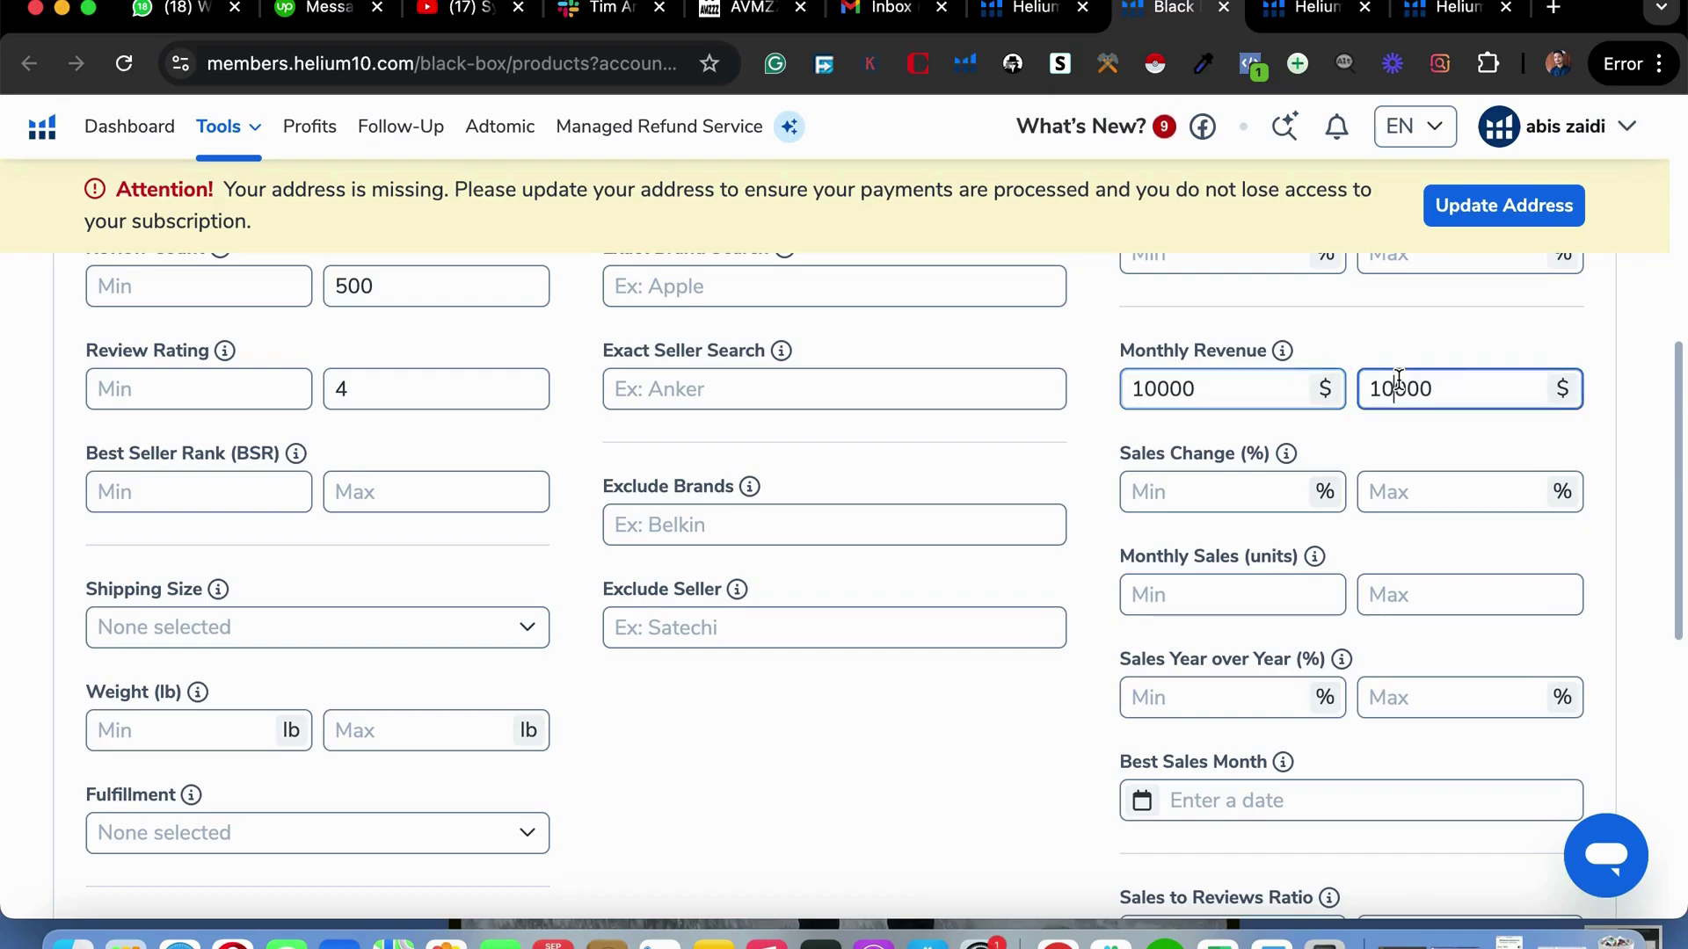
key("BackSpace")
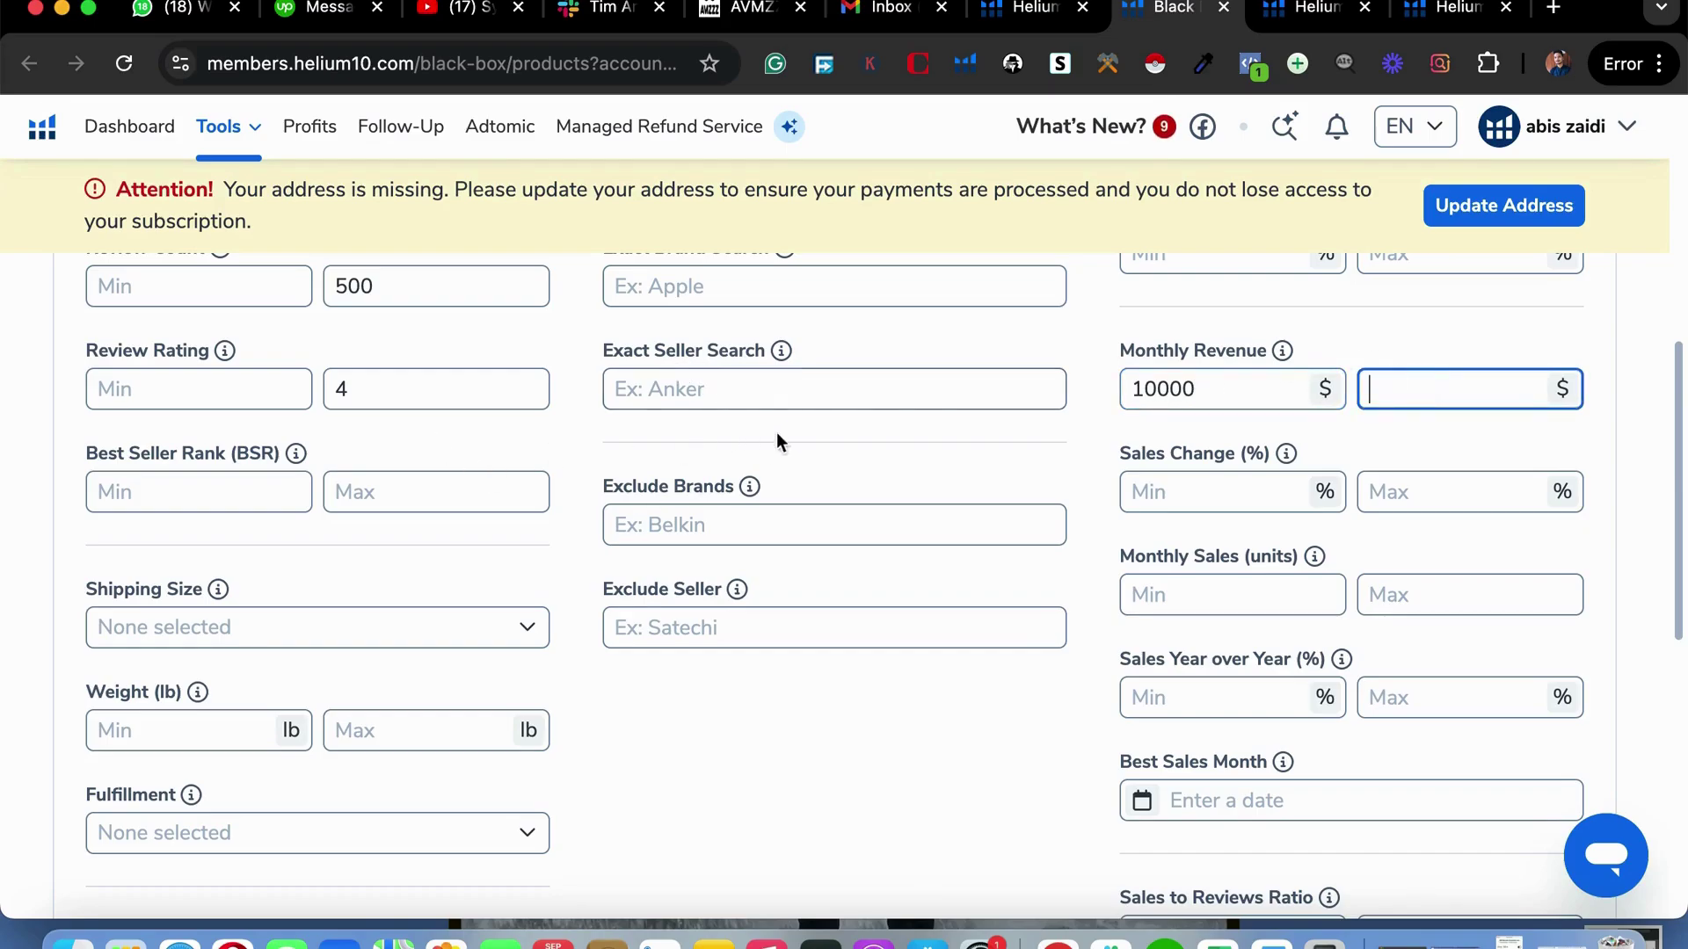
Set the BSR maximum to 1000.
left_click(414, 490)
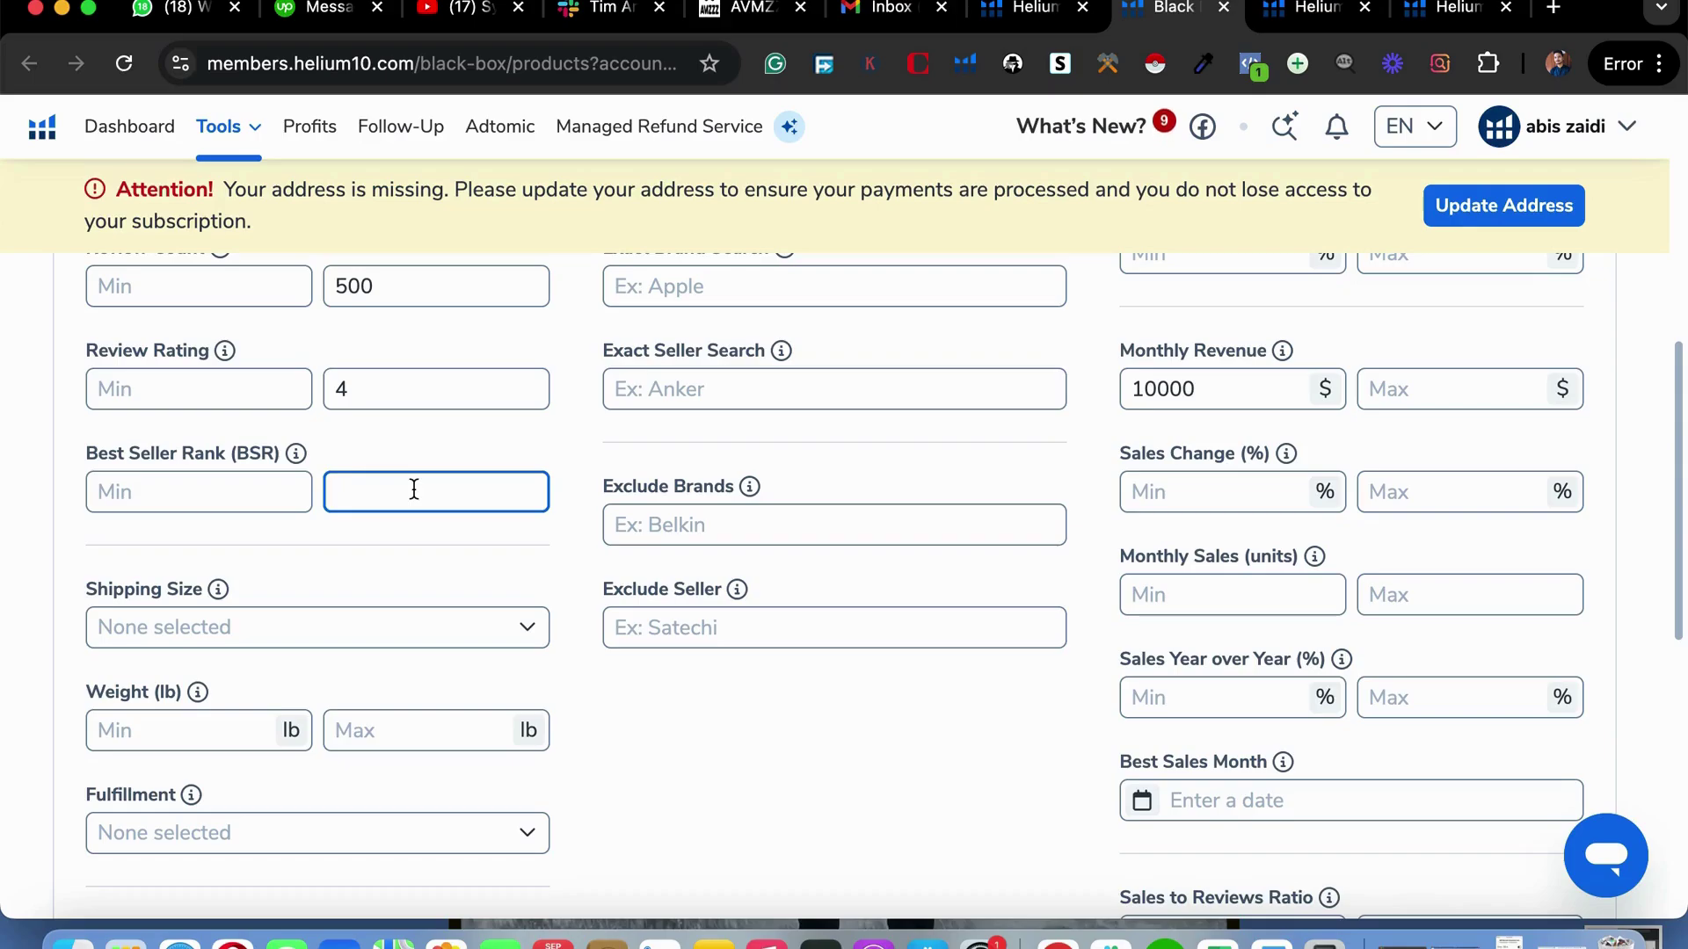
type("1000")
double_click(378, 493)
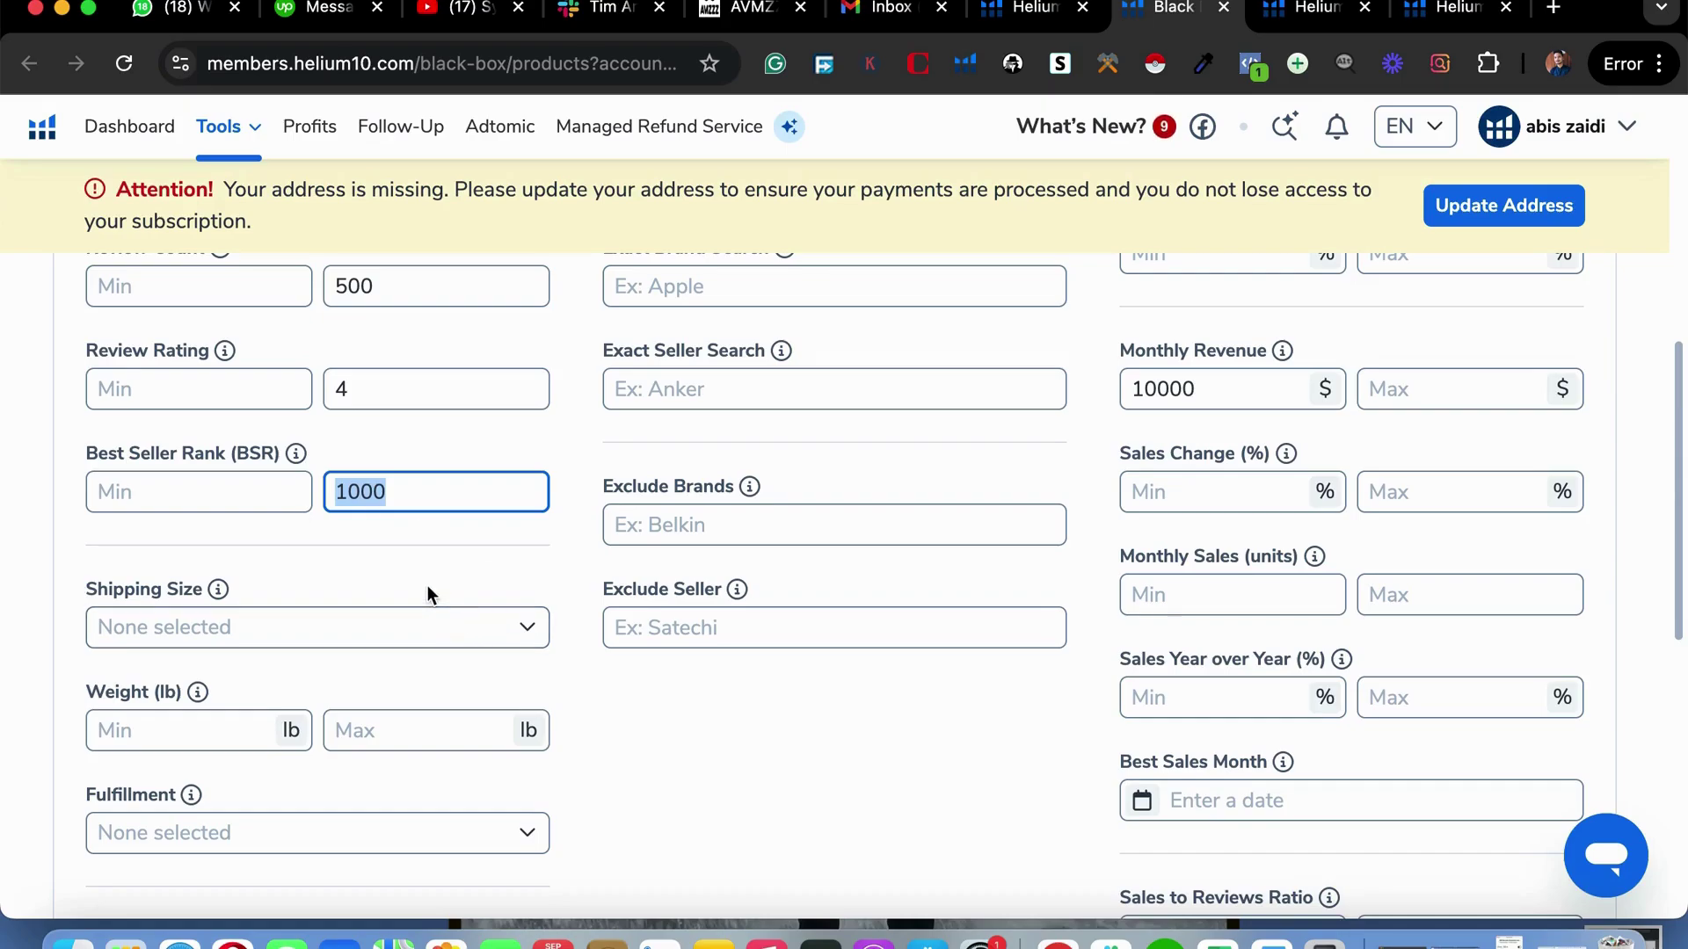
scroll(613, 585, "down", 3)
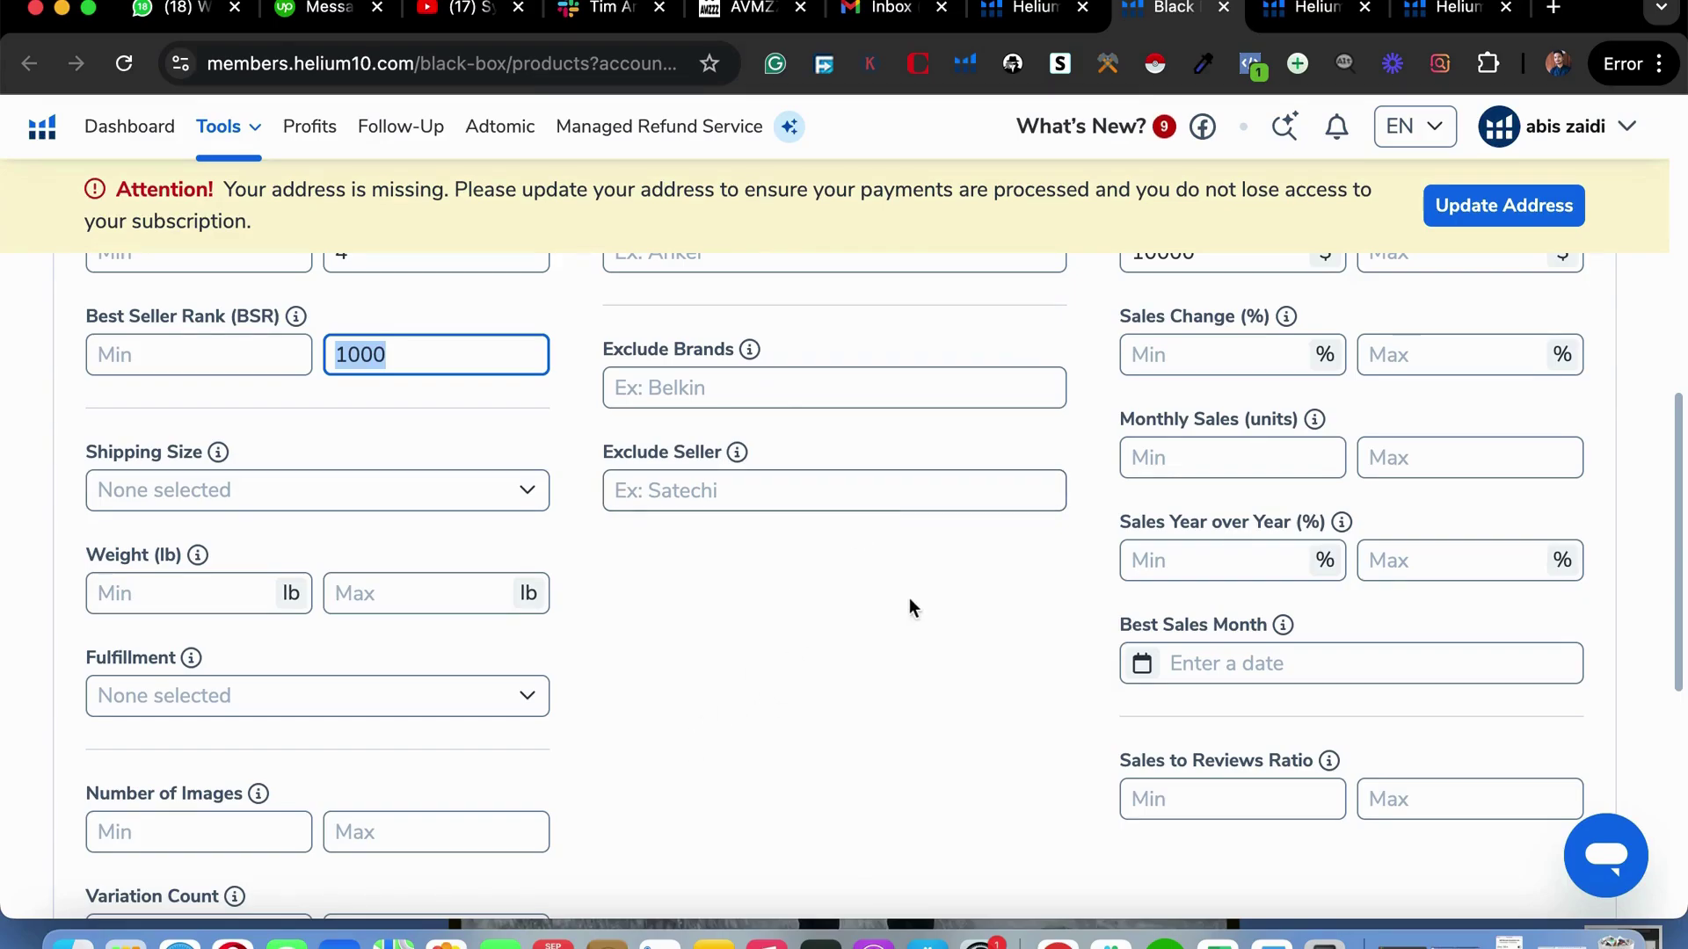
Limit shipping size to Small Standard-Size and Large Standard-Size products.
scroll(786, 702, "down", 2)
left_click(480, 389)
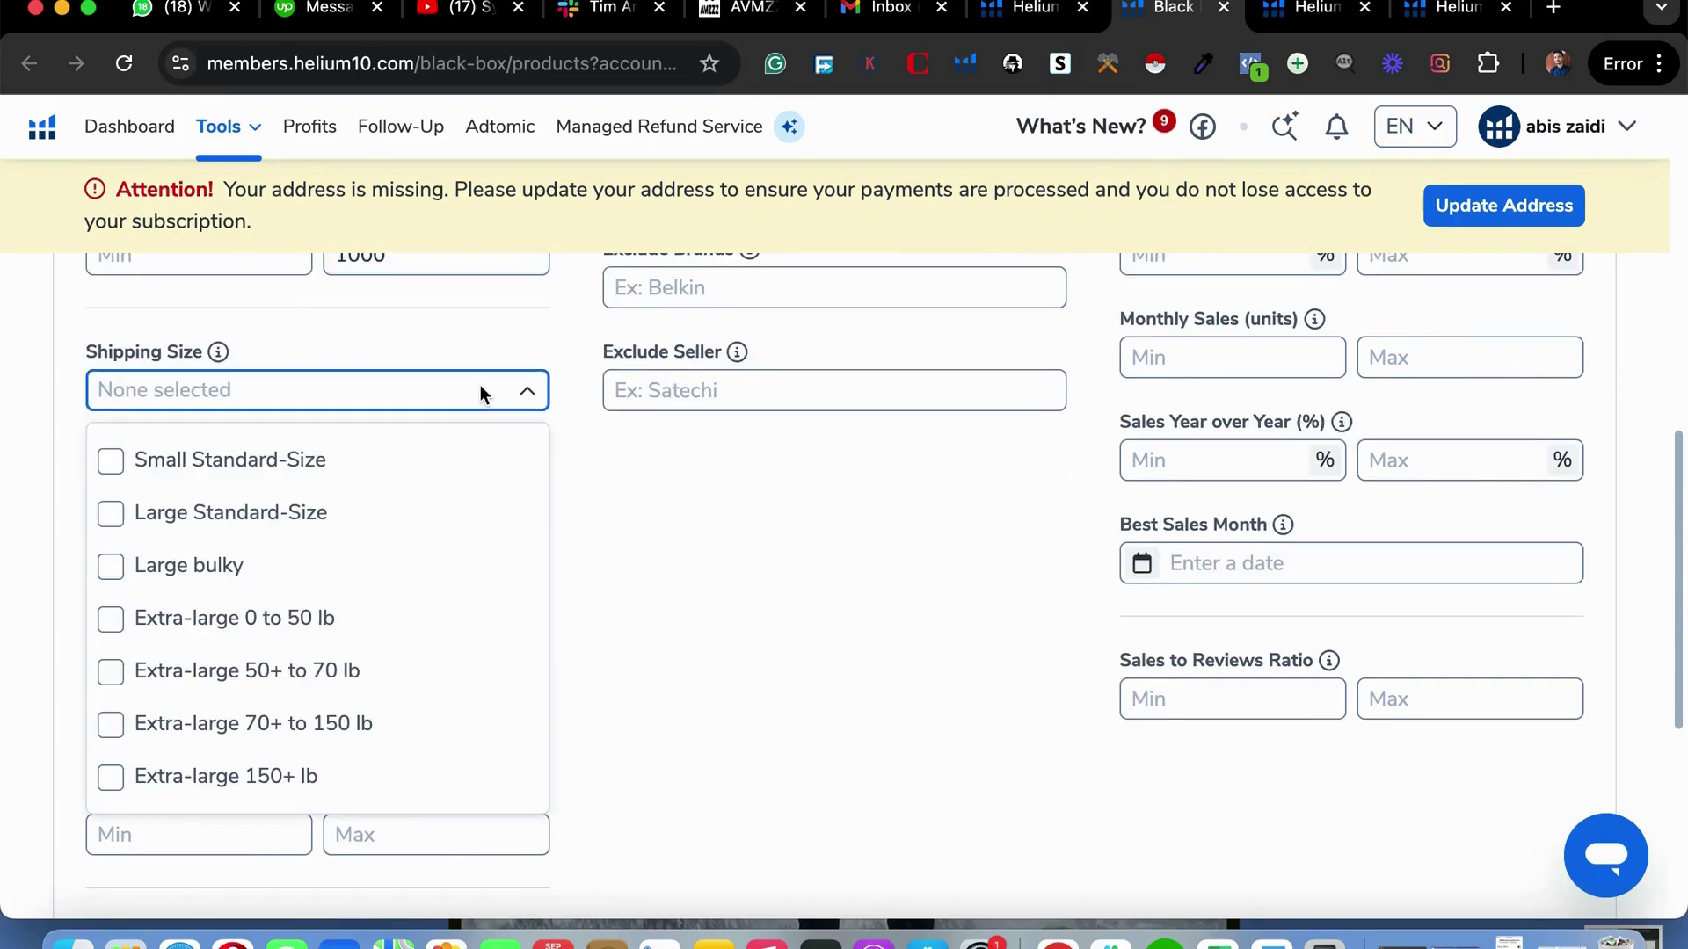
left_click(141, 461)
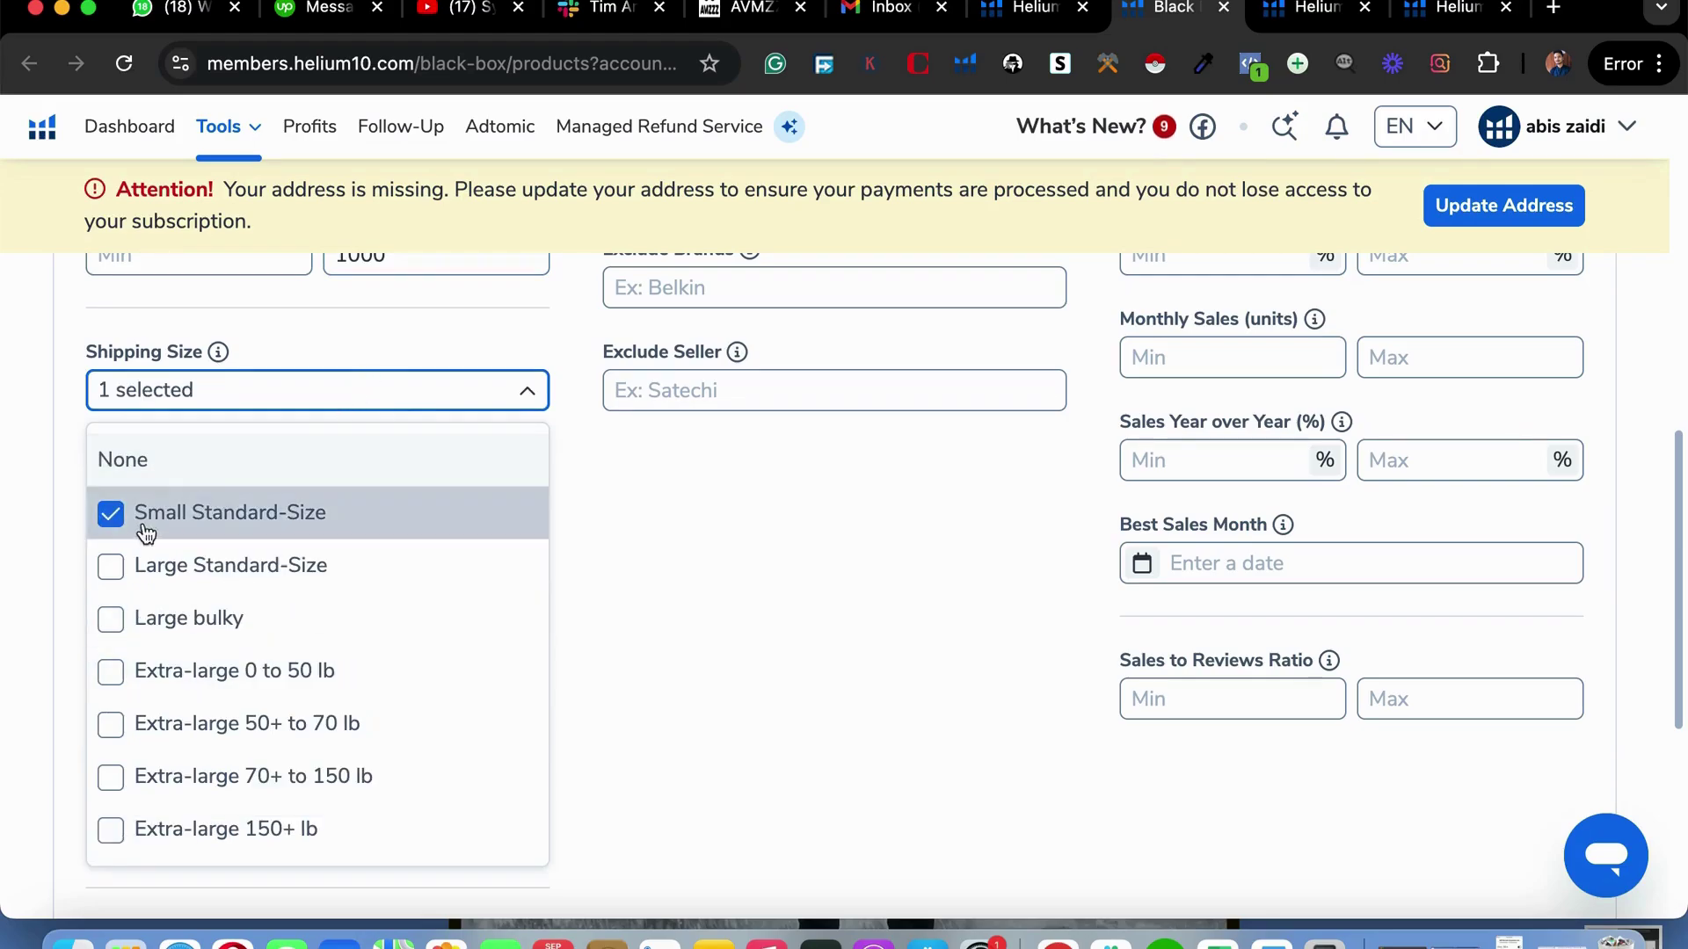
left_click(132, 572)
scroll(392, 831, "down", 2)
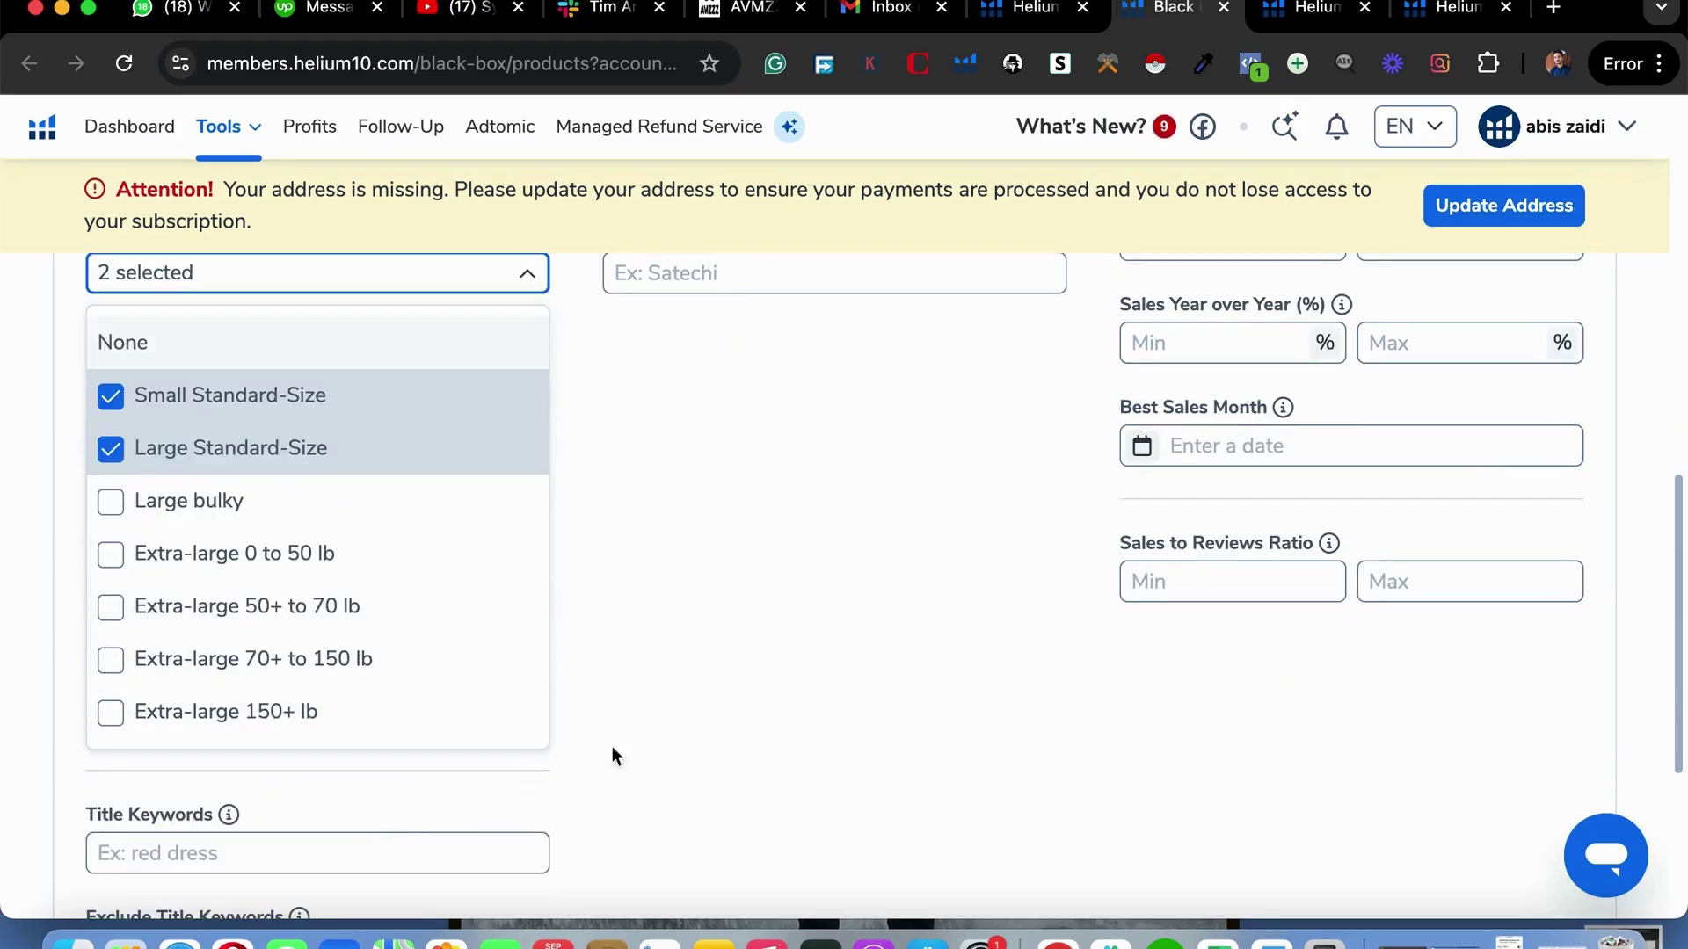
left_click(666, 741)
Set the Weight (lb) maximum to 4.
scroll(814, 618, "up", 4)
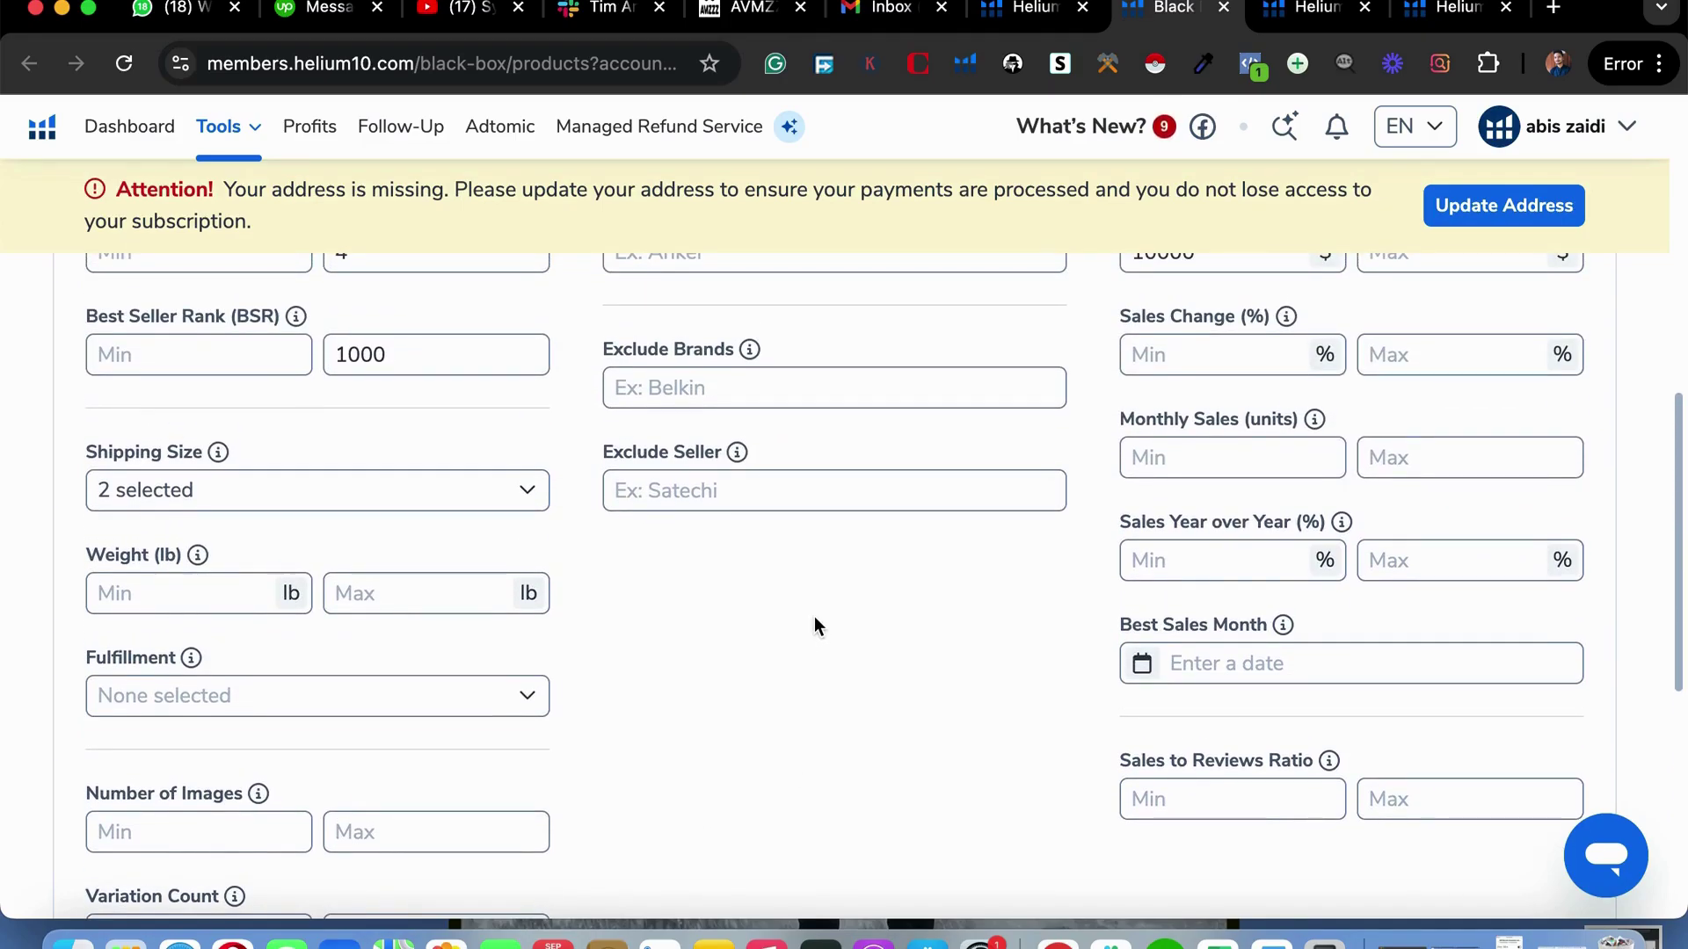
scroll(1152, 598, "up", 1)
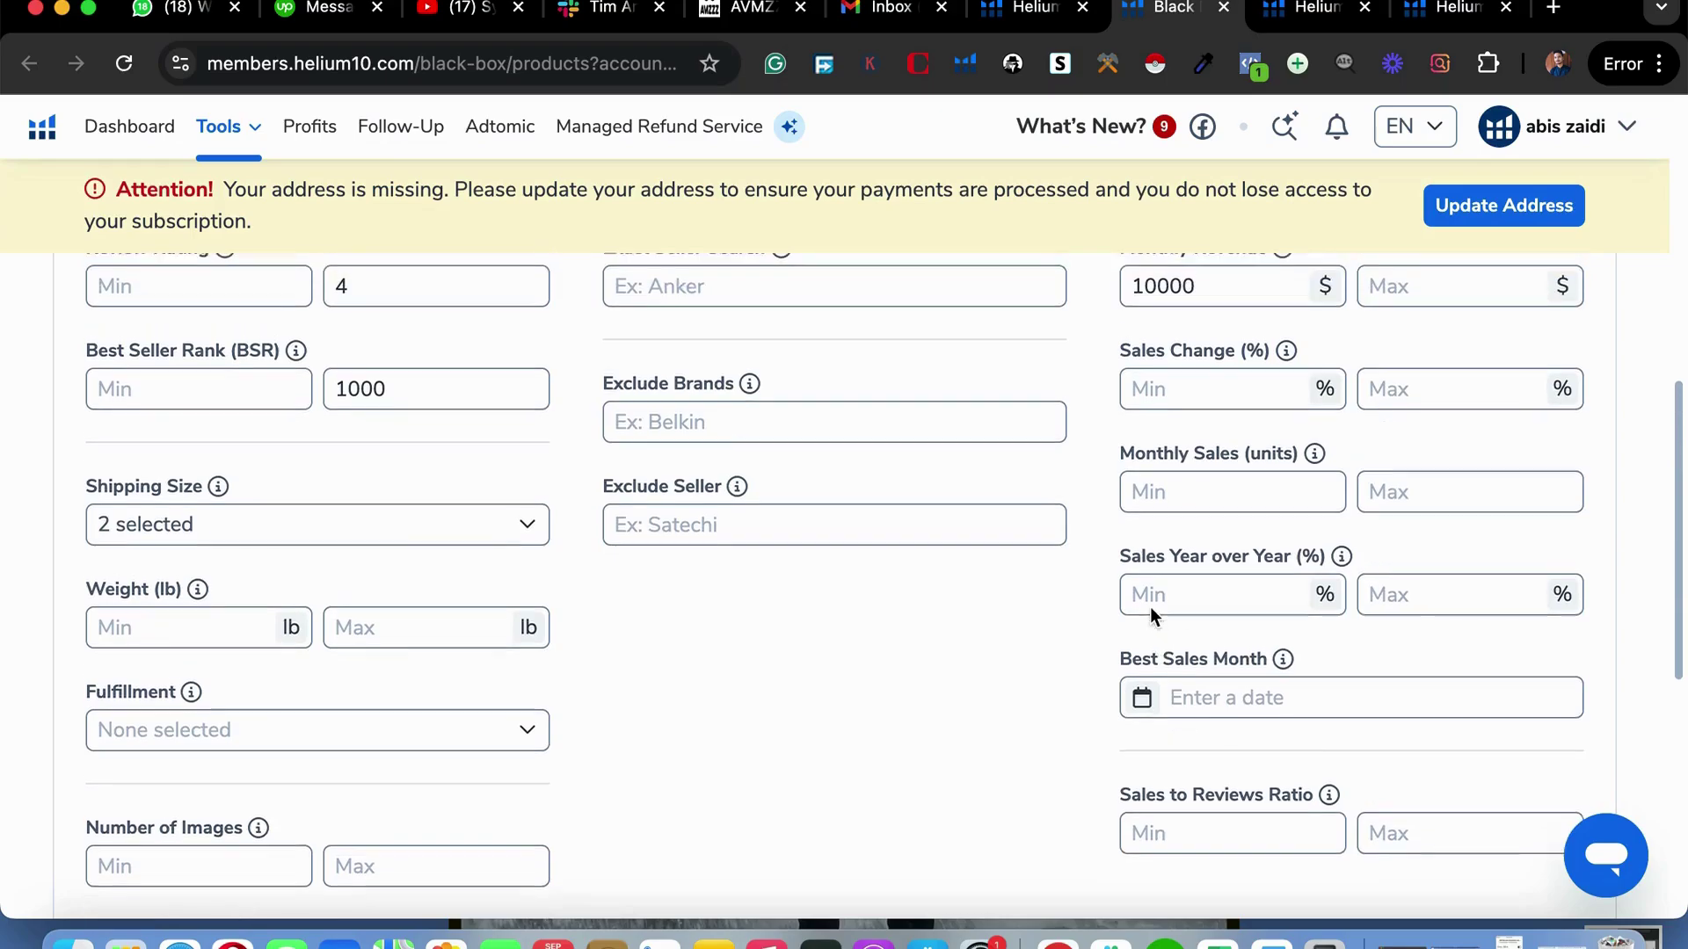
scroll(1149, 606, "down", 1)
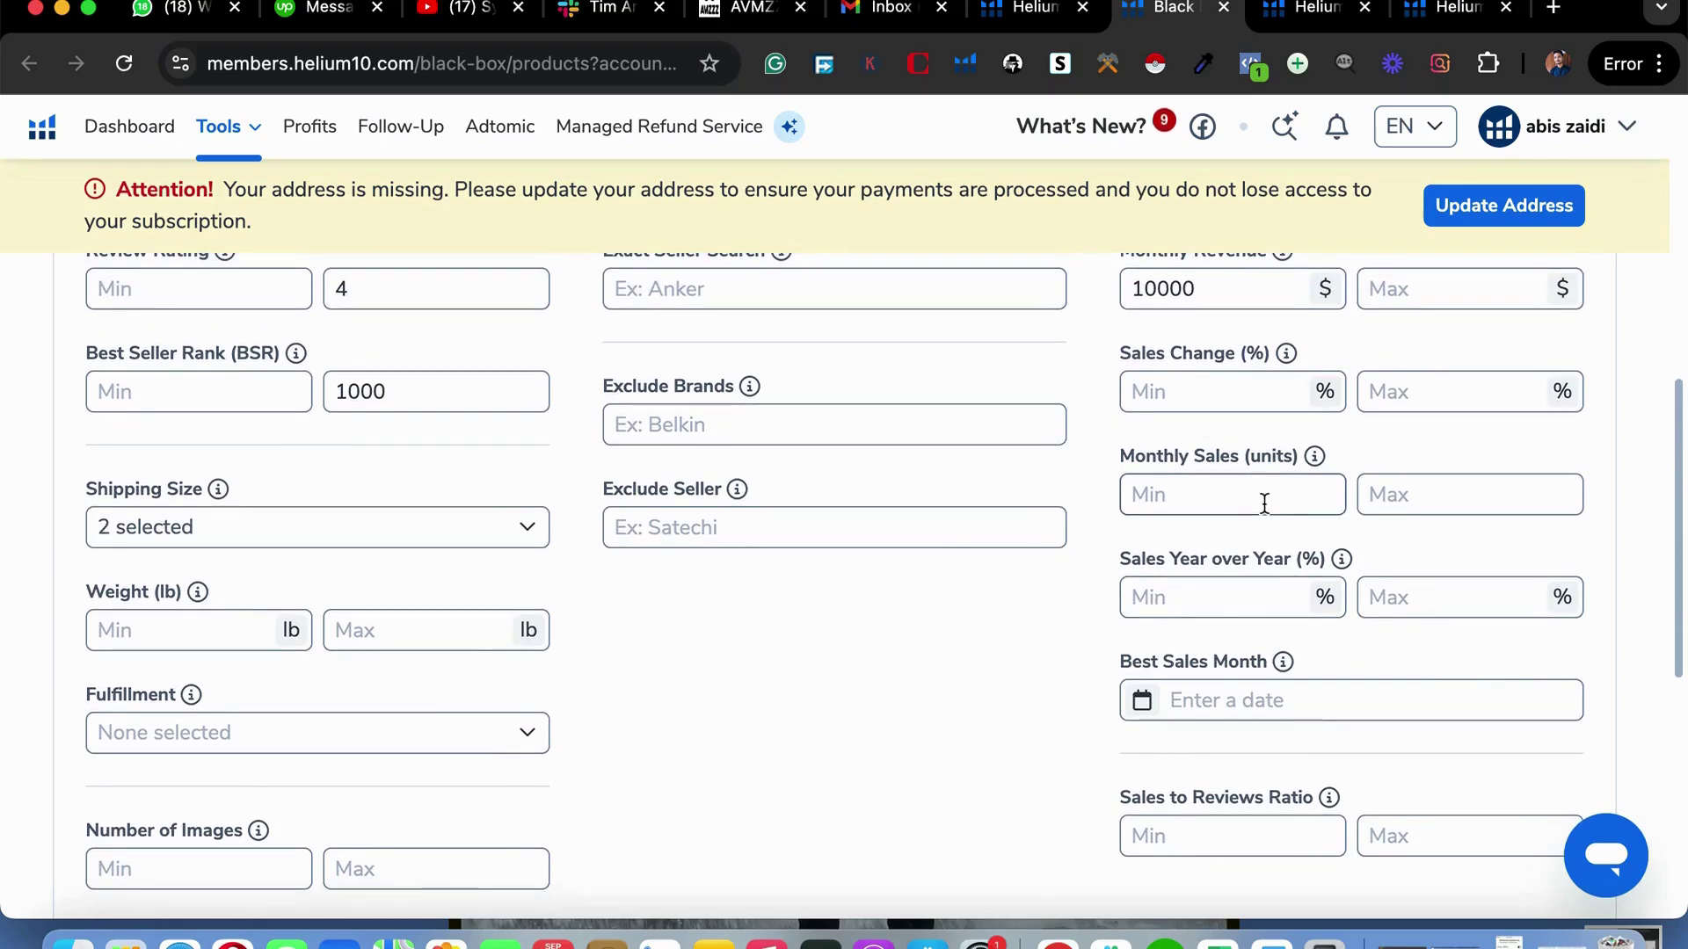
scroll(1116, 515, "down", 3)
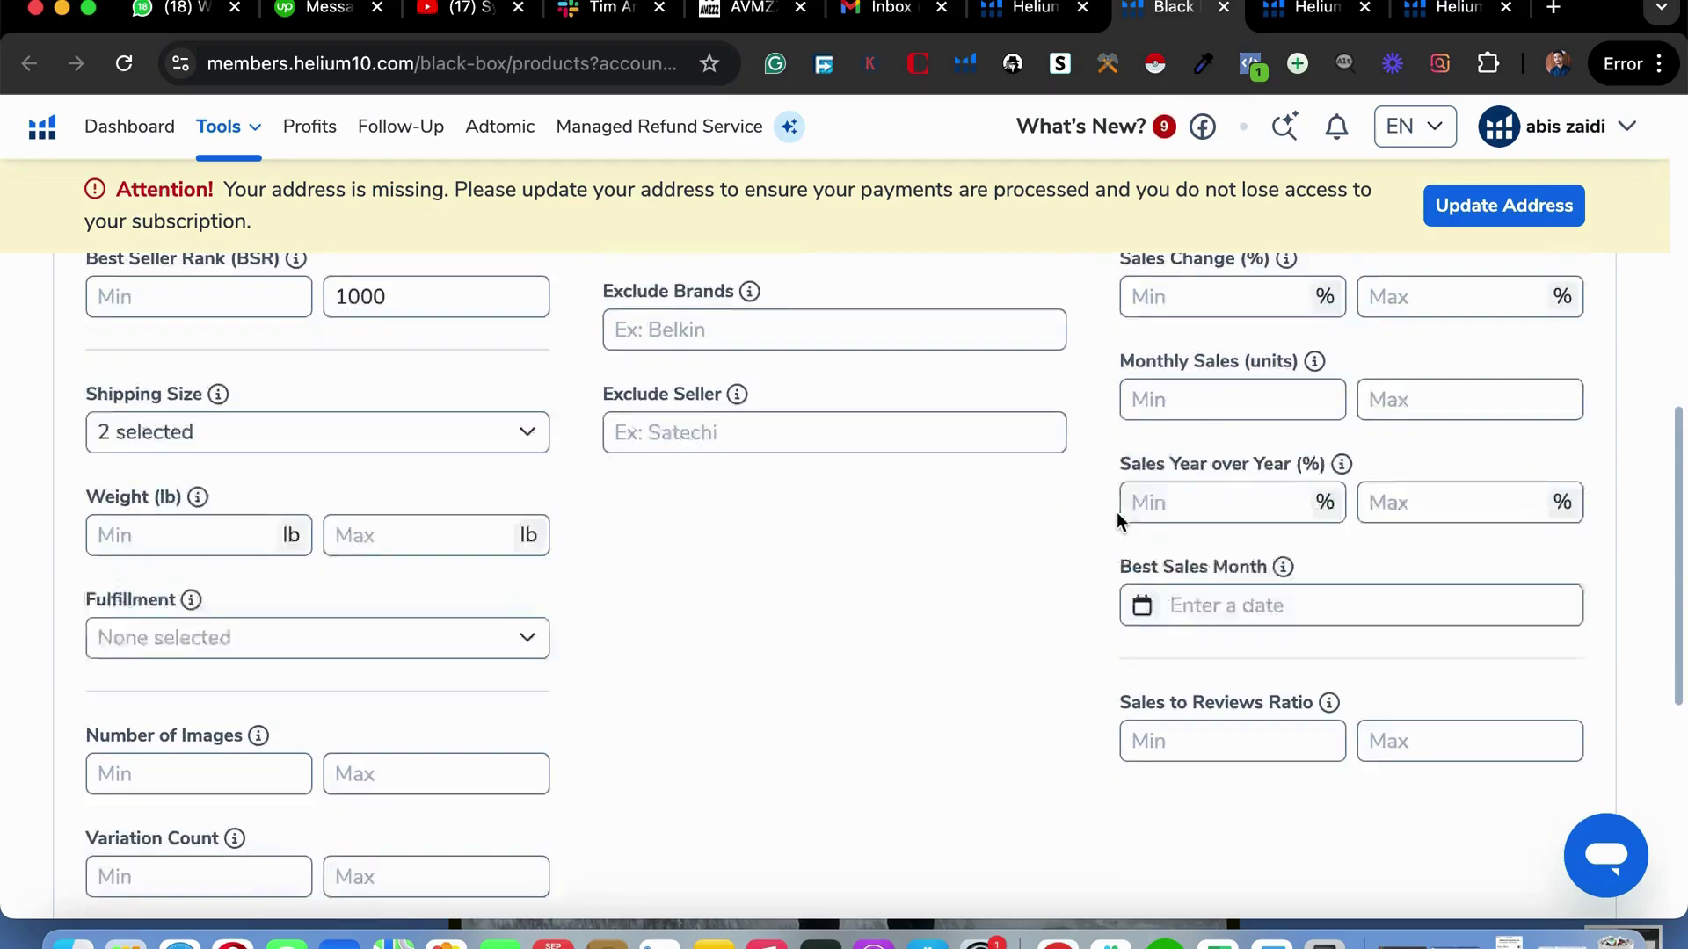
scroll(791, 572, "down", 4)
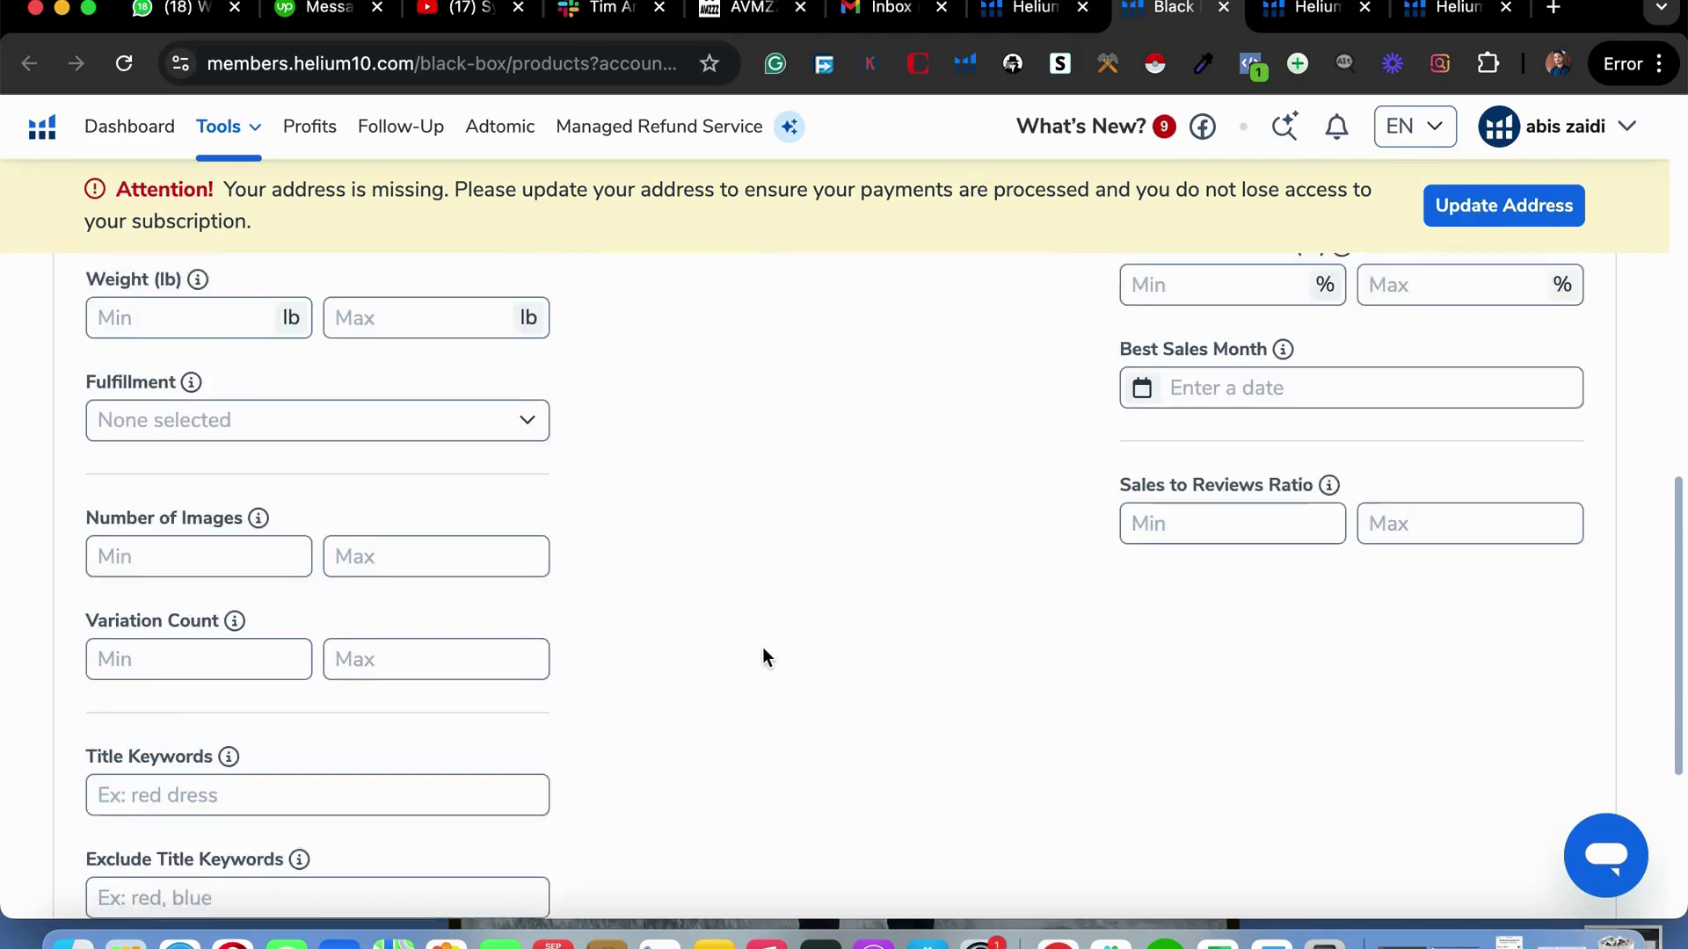
scroll(738, 646, "up", 2)
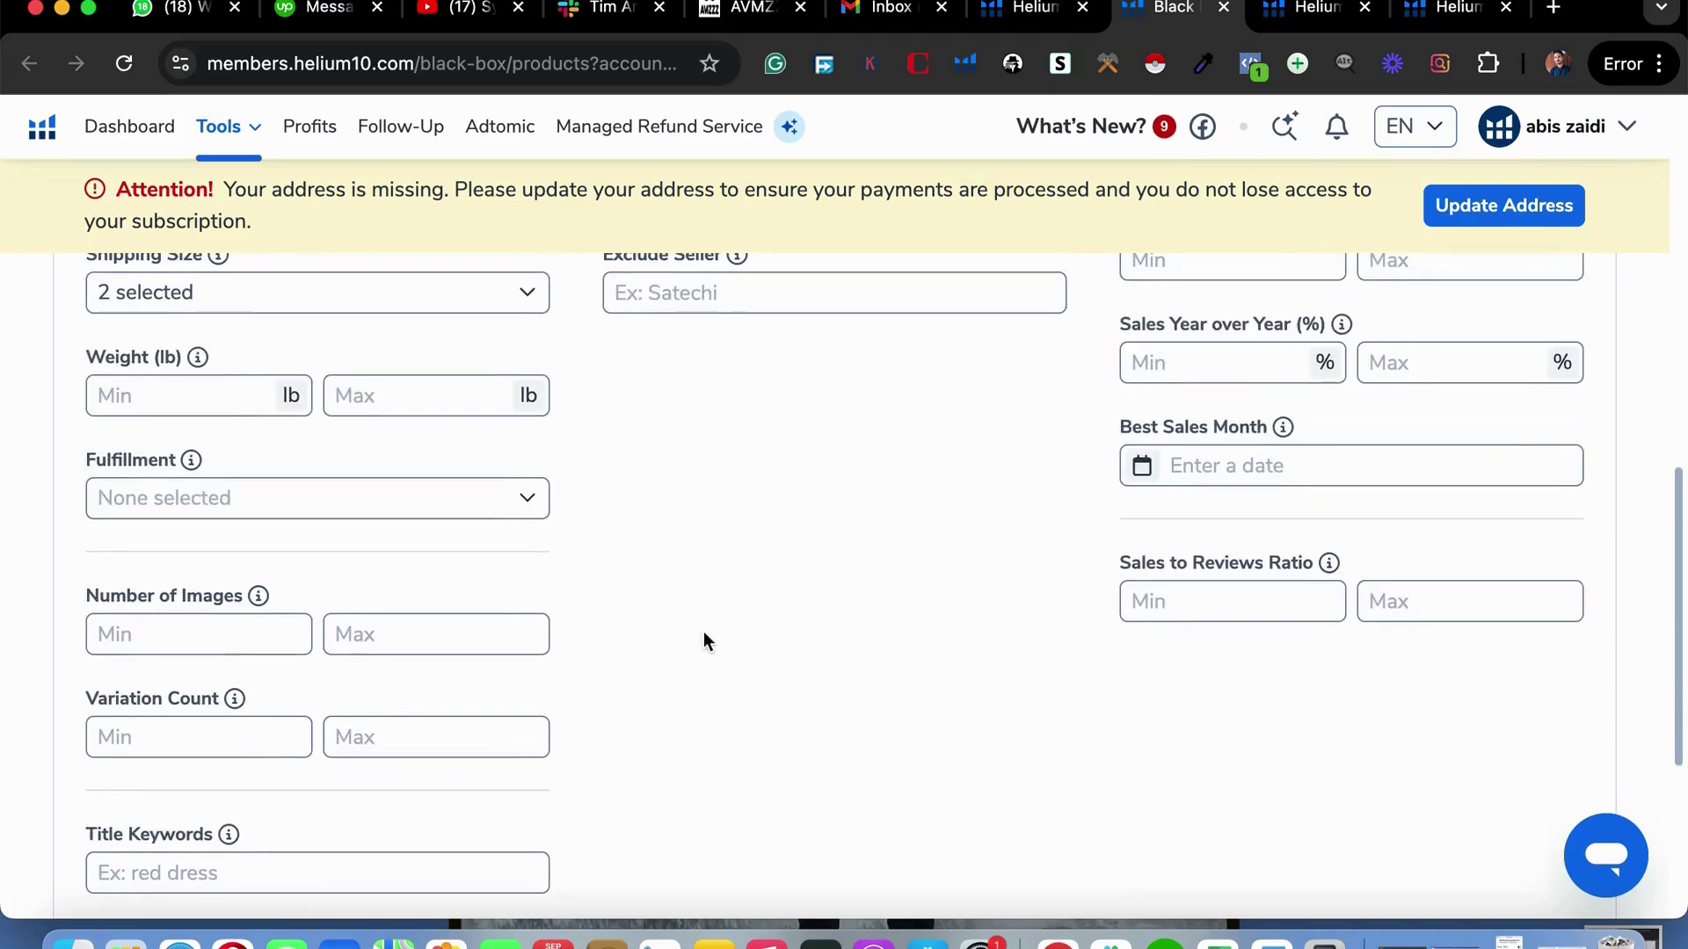
left_click(426, 392)
type("4")
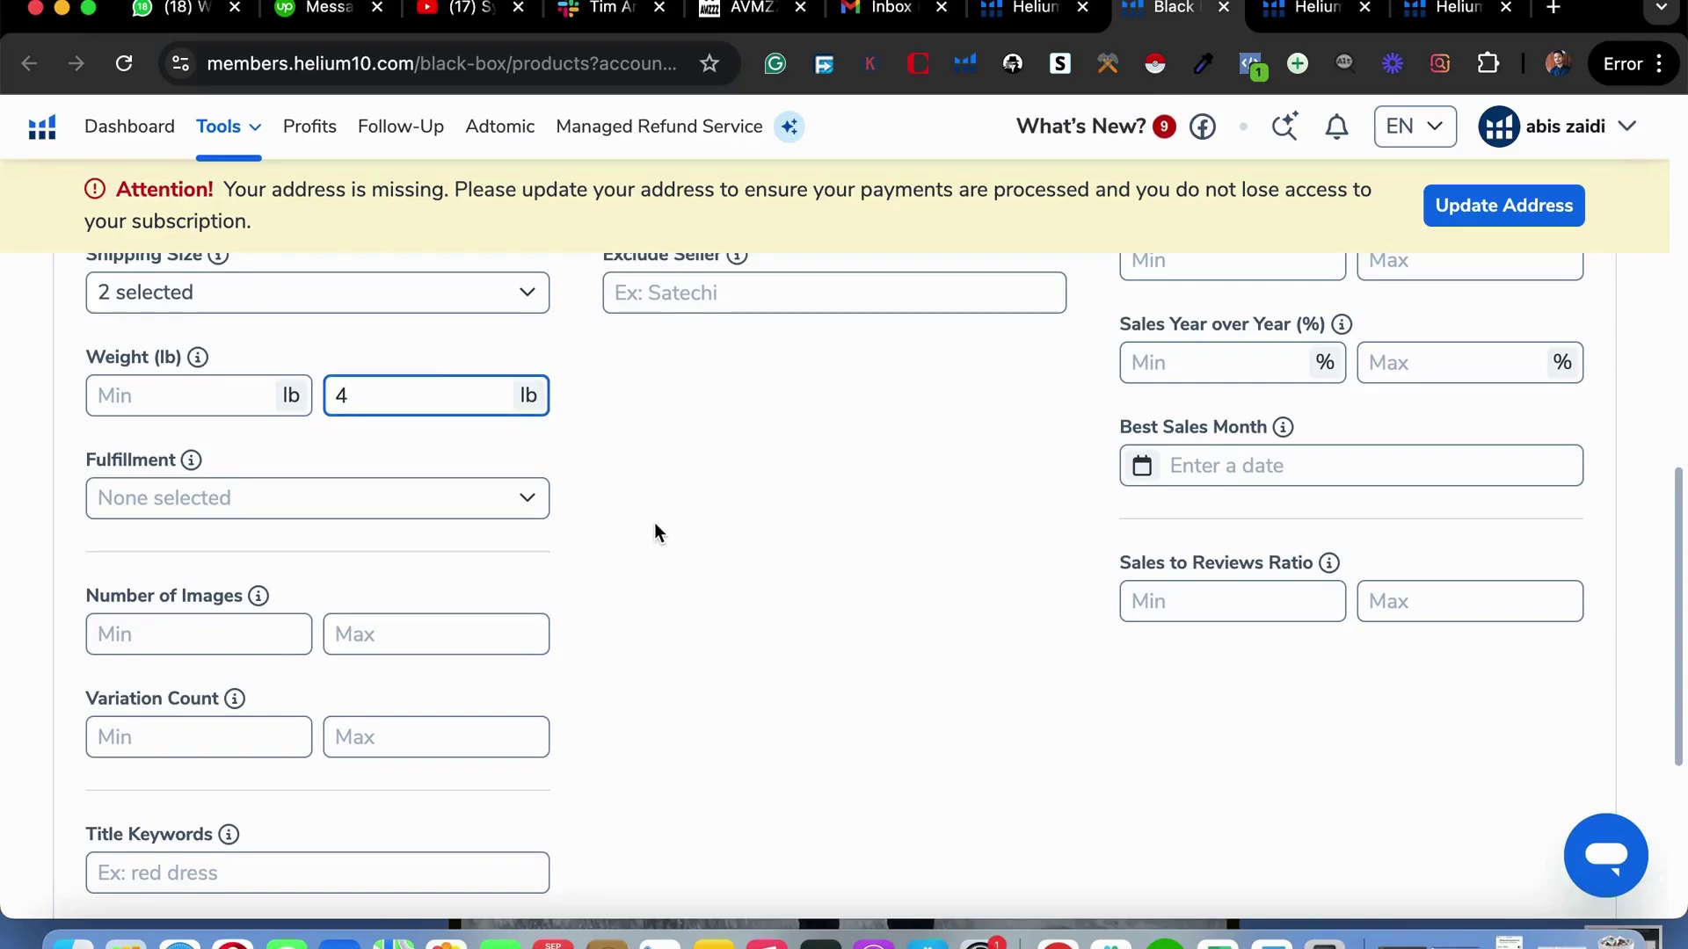
Go to the Listing Age (Months) filter and select its minimum field.
scroll(633, 683, "down", 2)
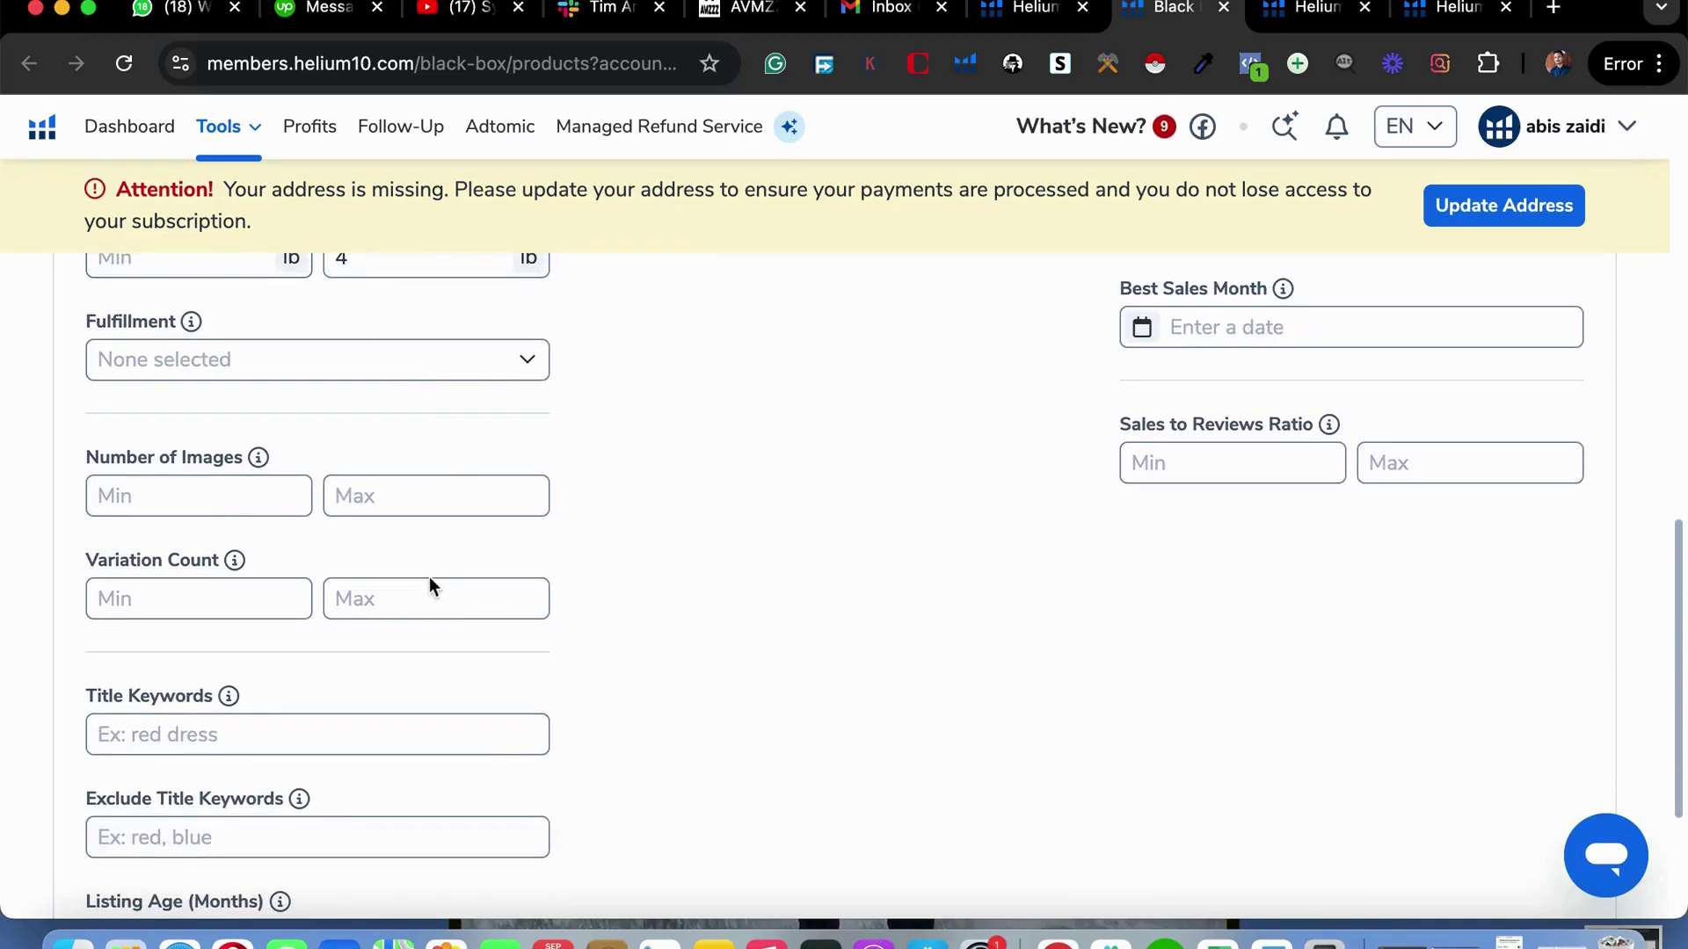
scroll(413, 631, "down", 4)
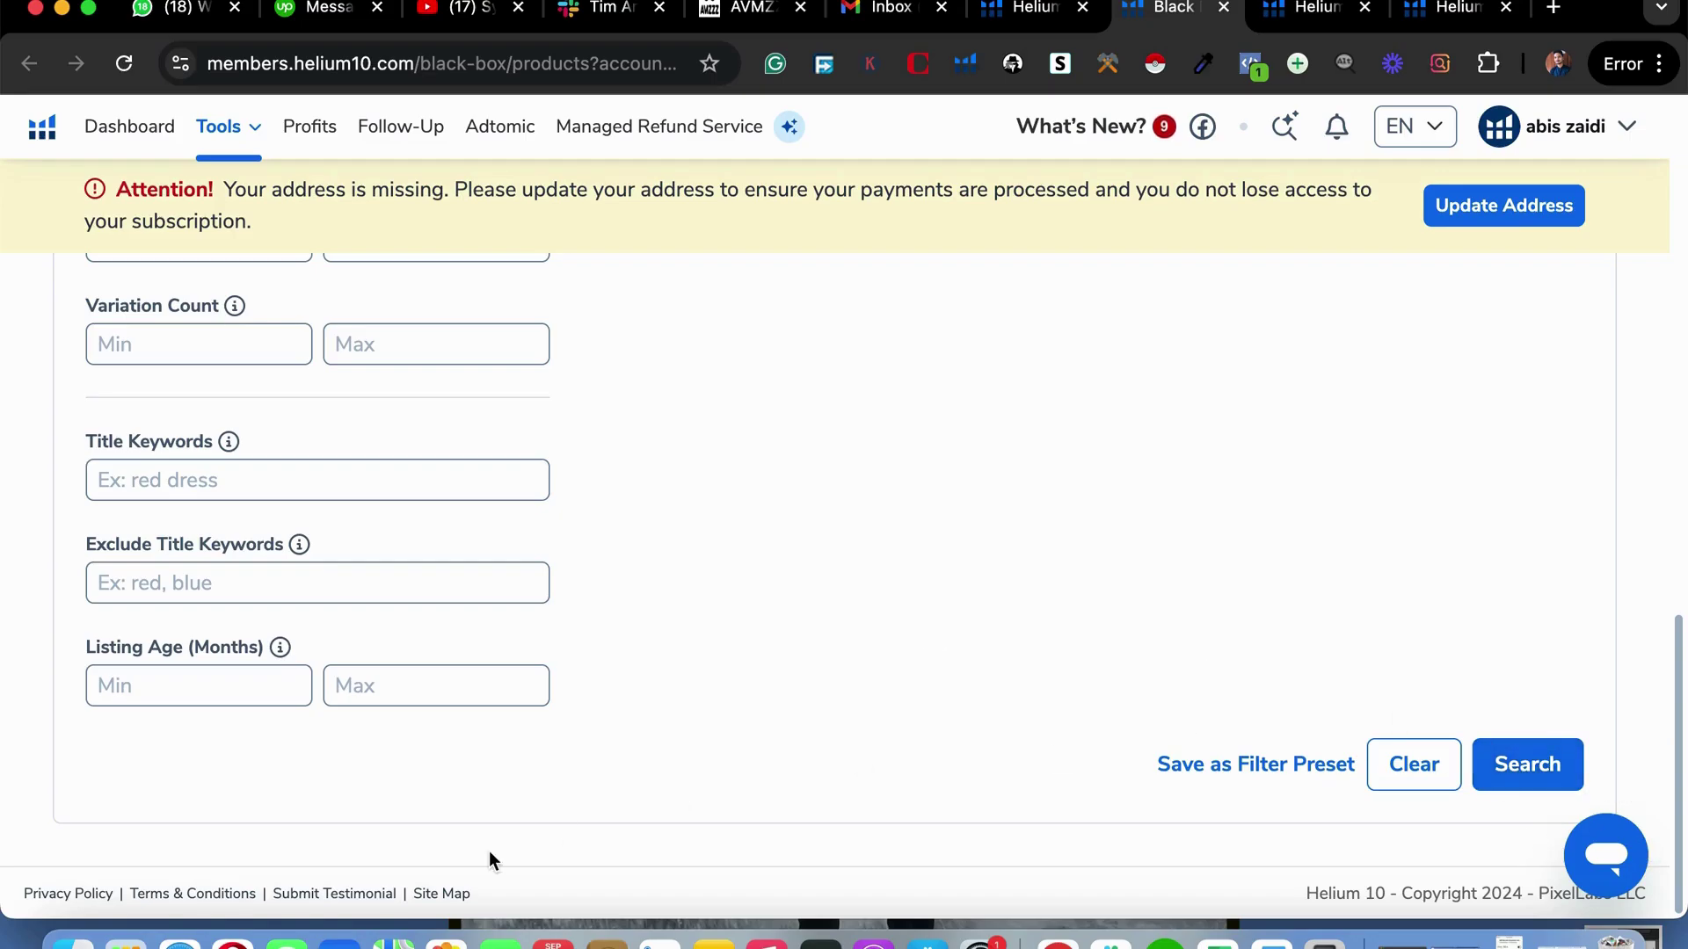
left_click(459, 679)
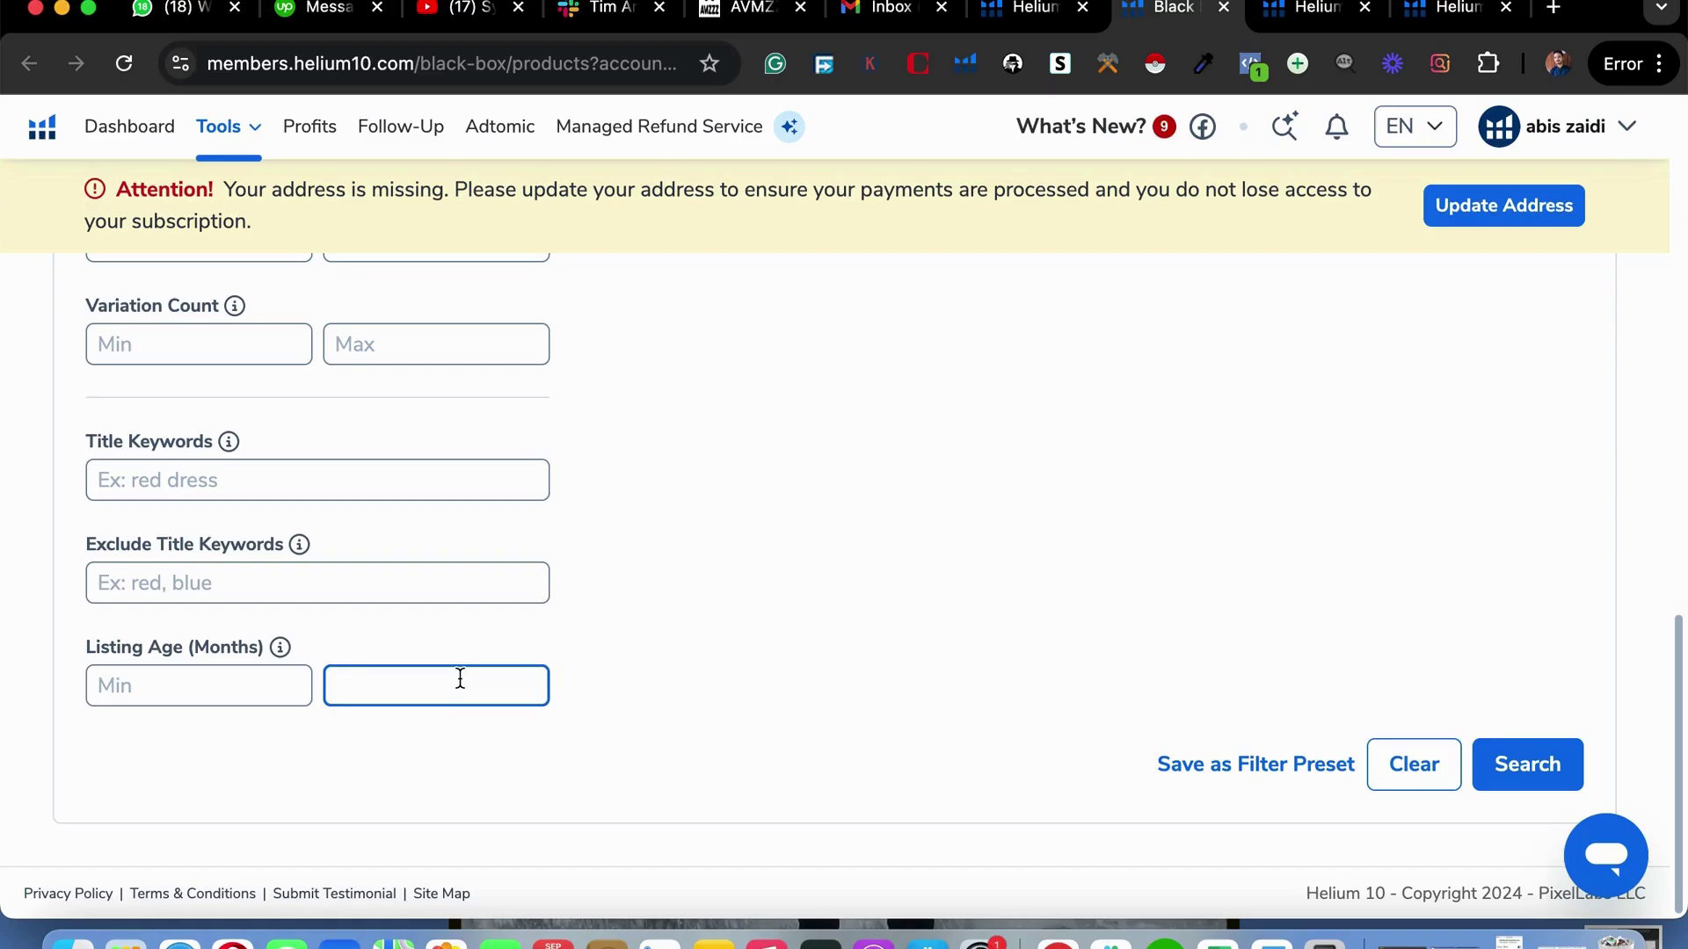
left_click(275, 685)
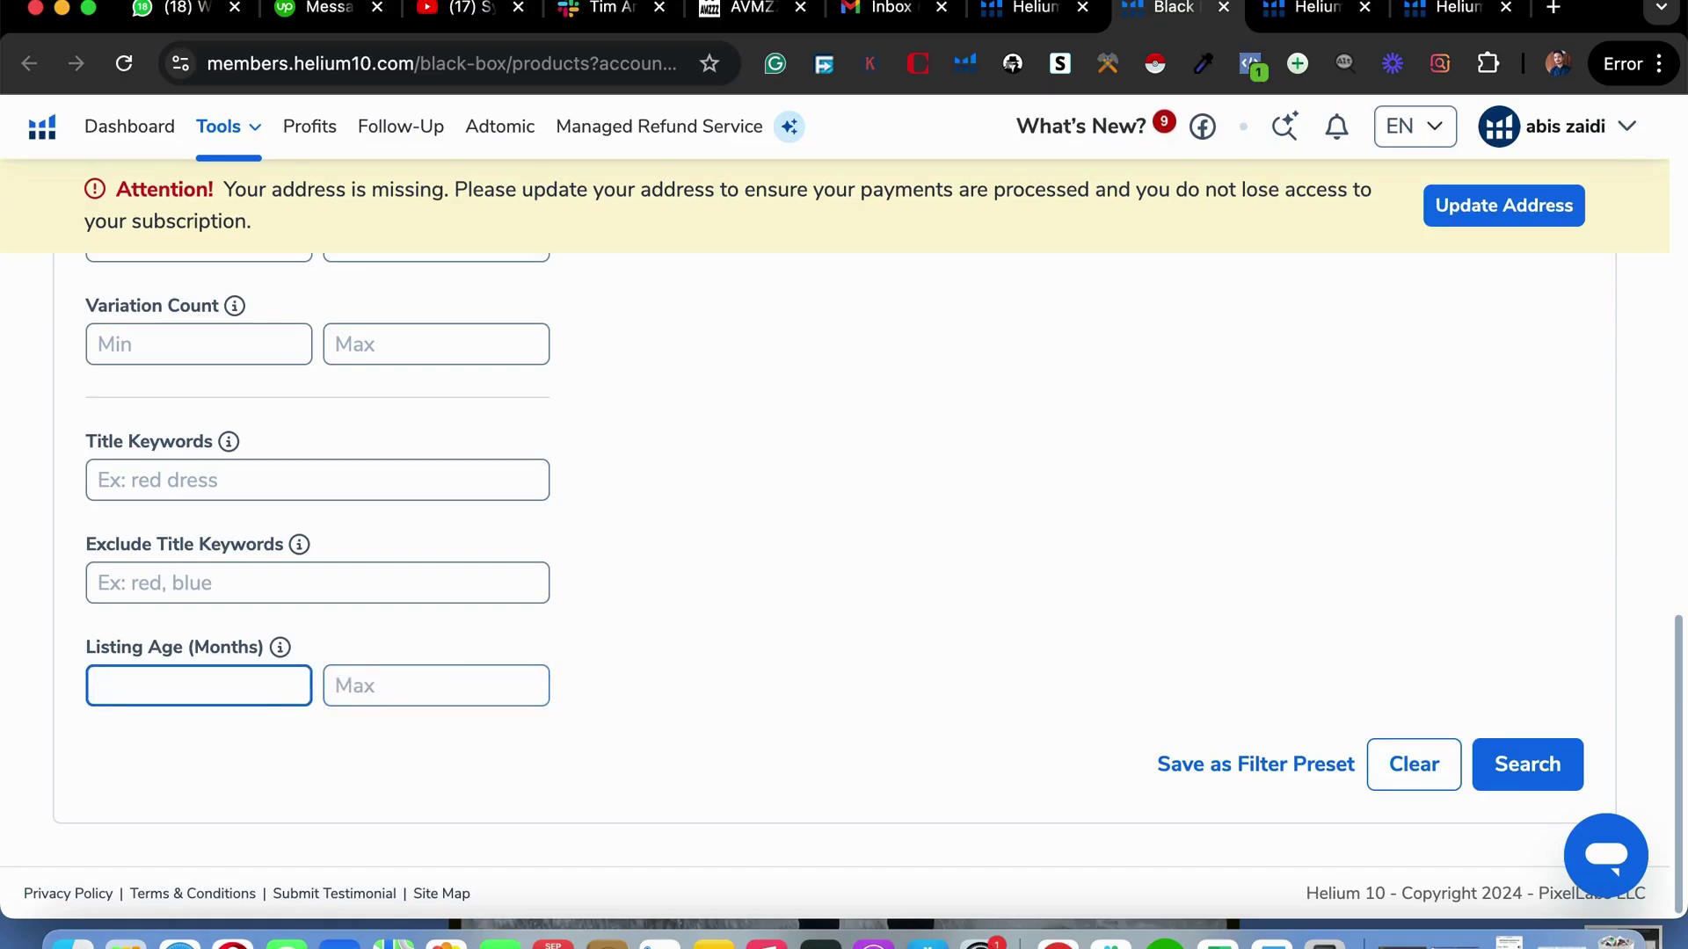
Enter a 6-month minimum listing age and run the product search.
type("6")
left_click(1534, 761)
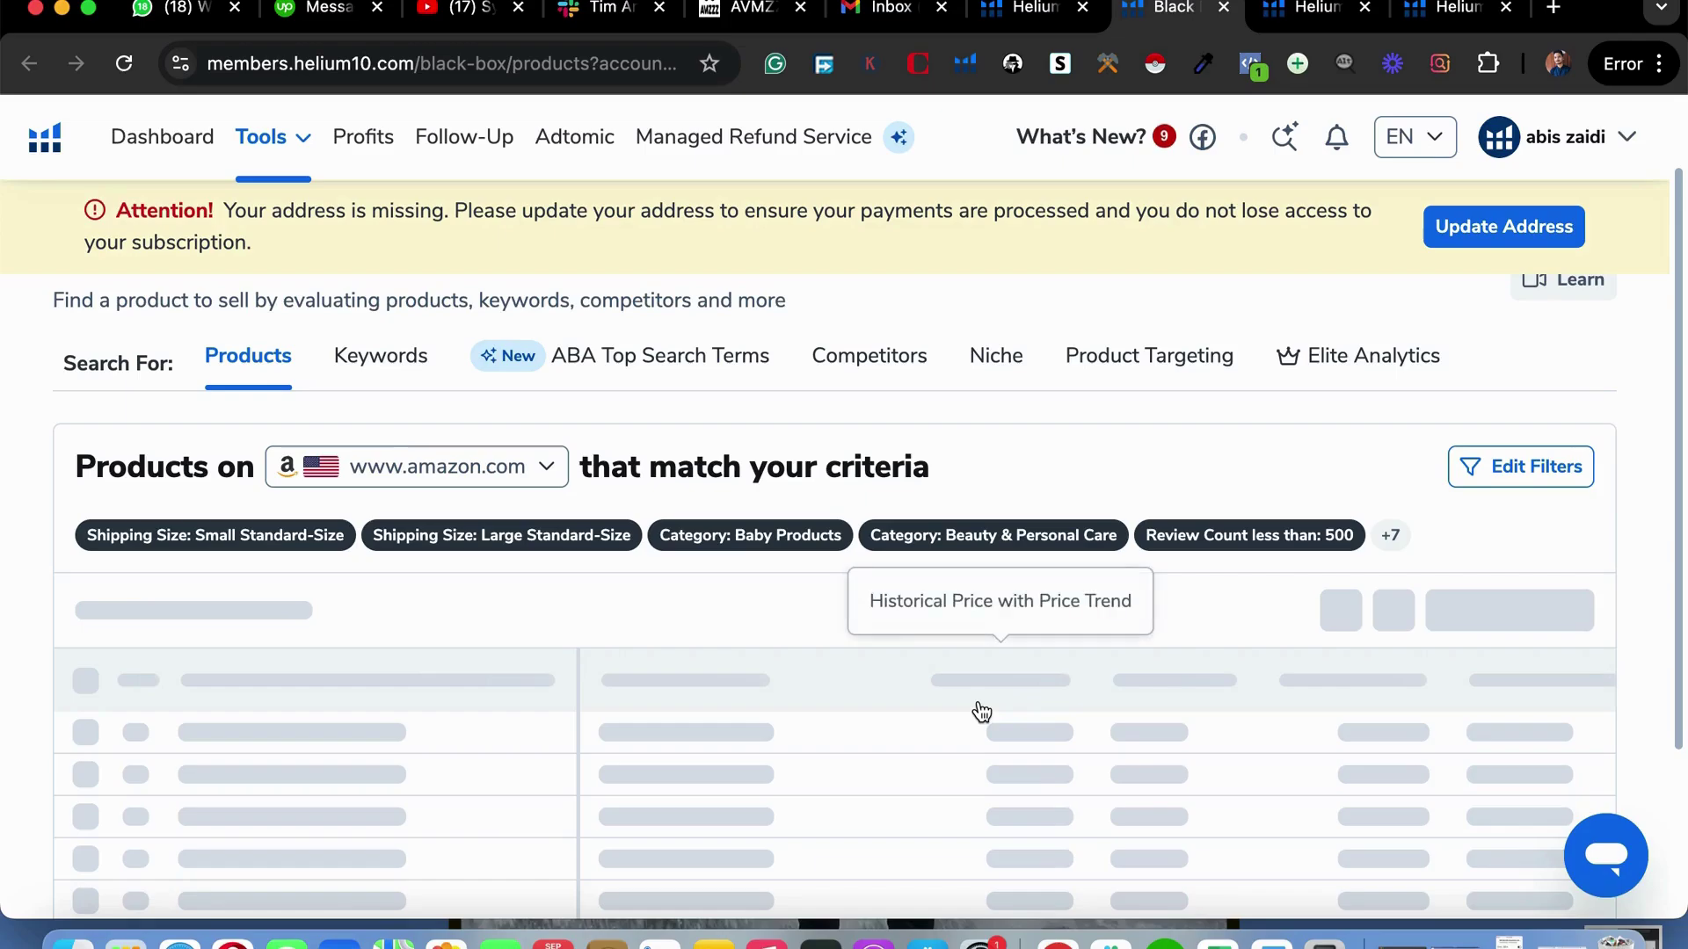
scroll(936, 820, "down", 3)
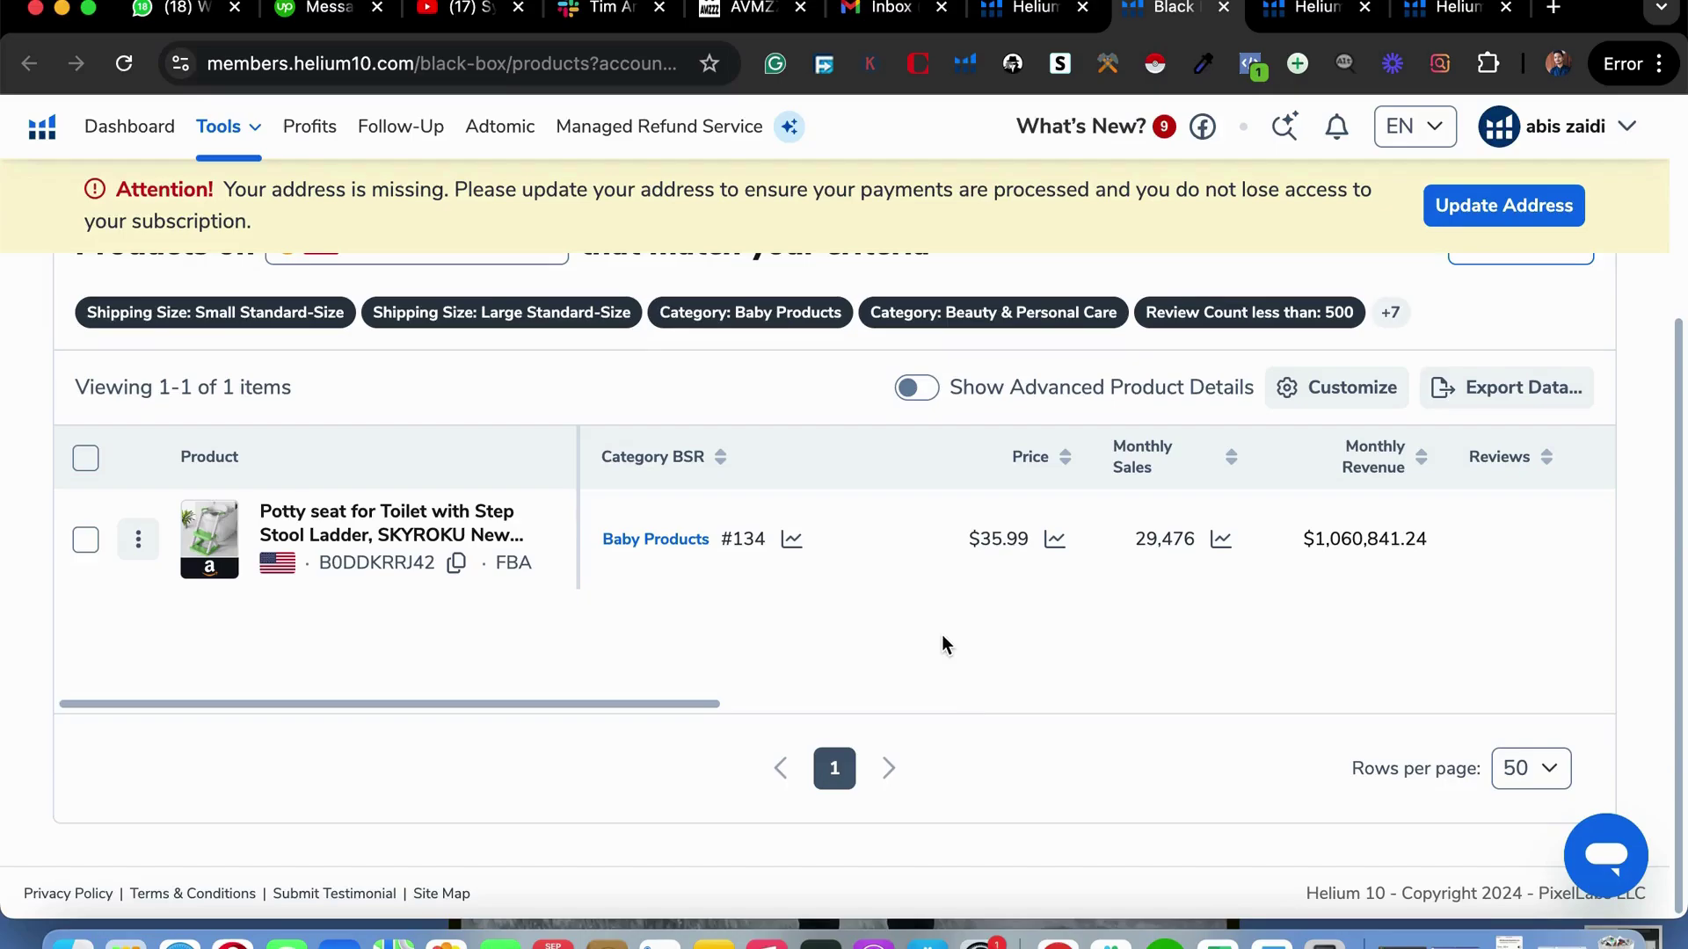
scroll(720, 619, "up", 1)
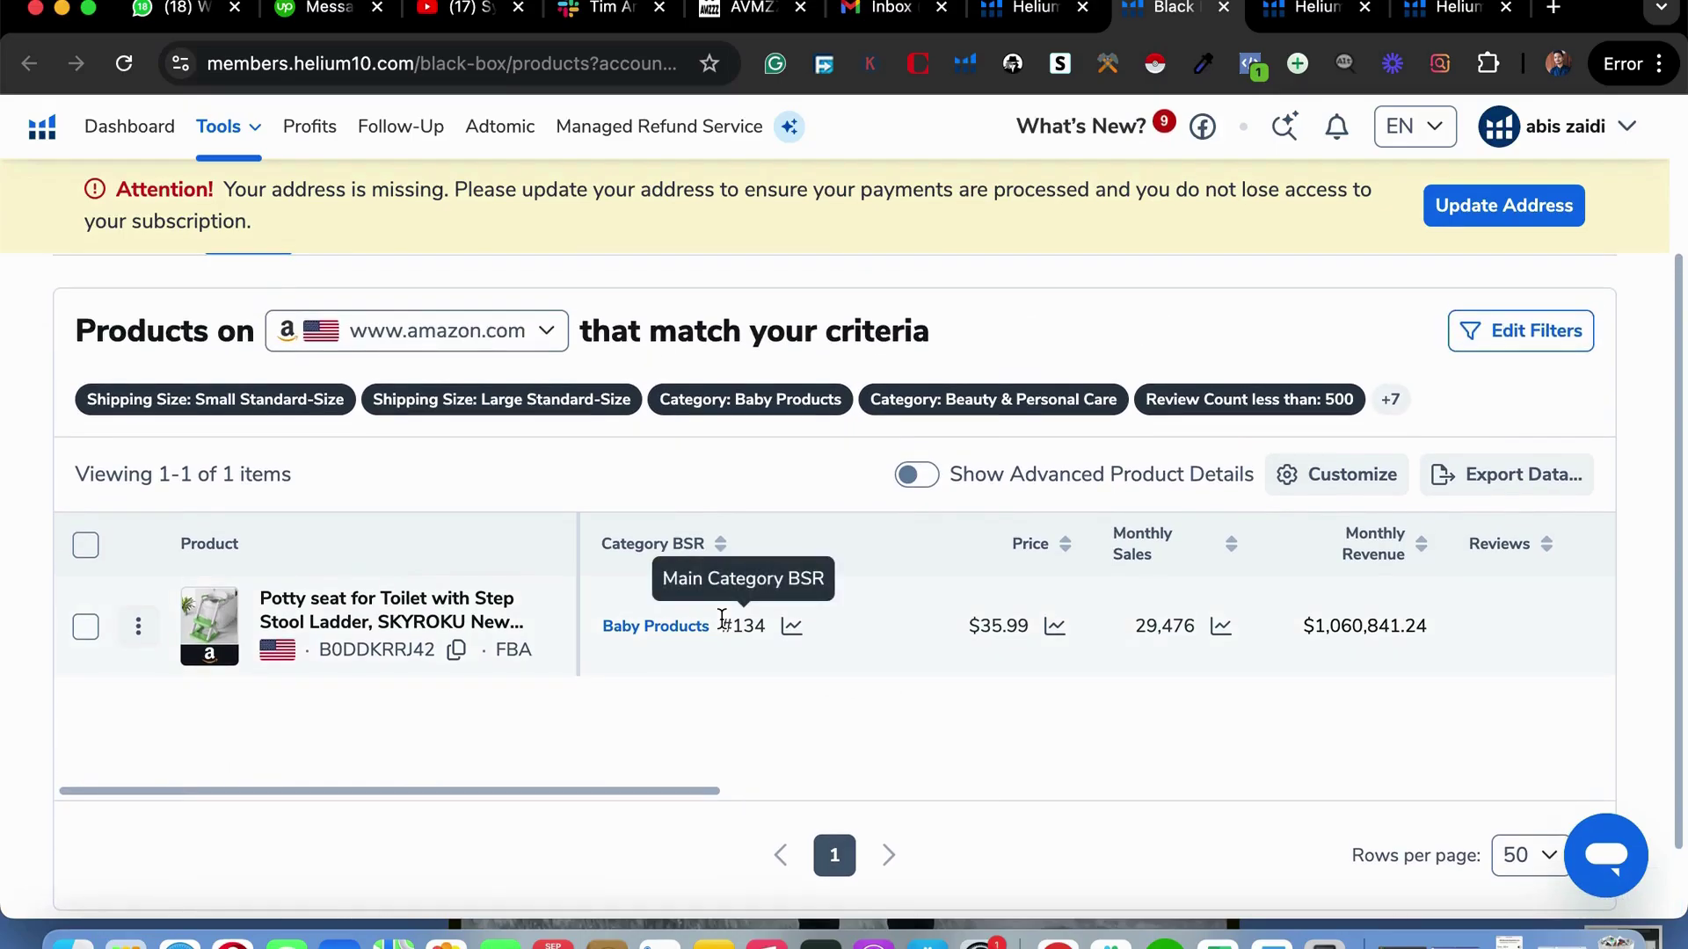
Edit the filters to raise the BSR maximum from 1000 to 50000 and apply them.
left_click(1507, 330)
scroll(1078, 627, "down", 3)
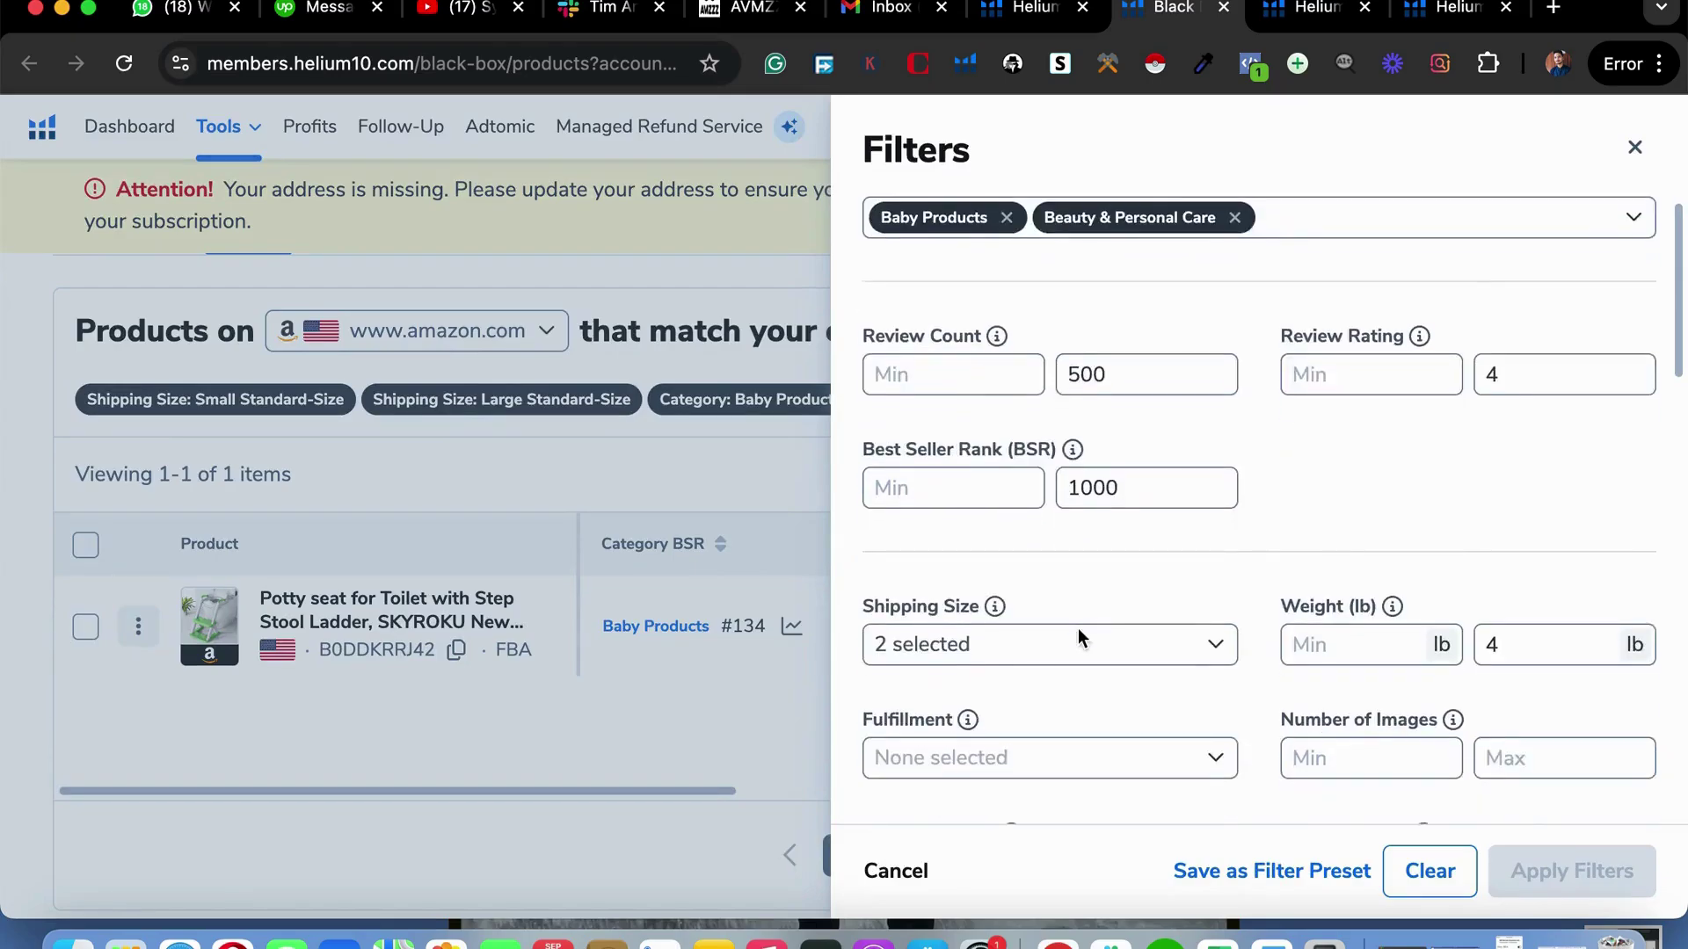
double_click(1139, 379)
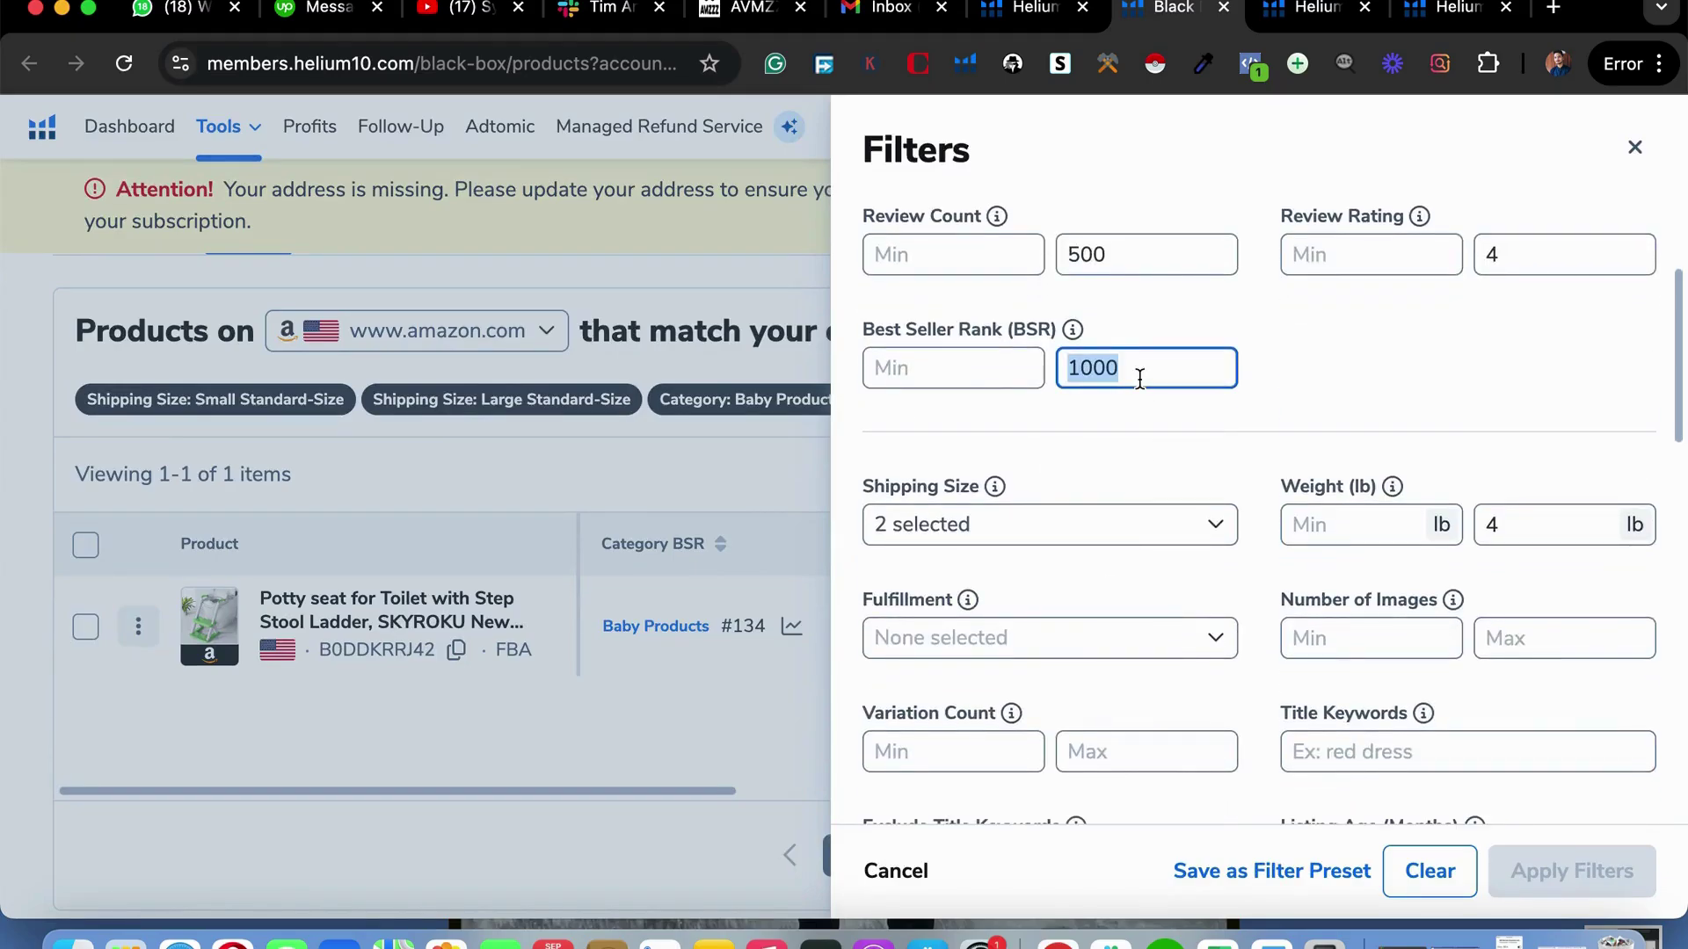
type("5000")
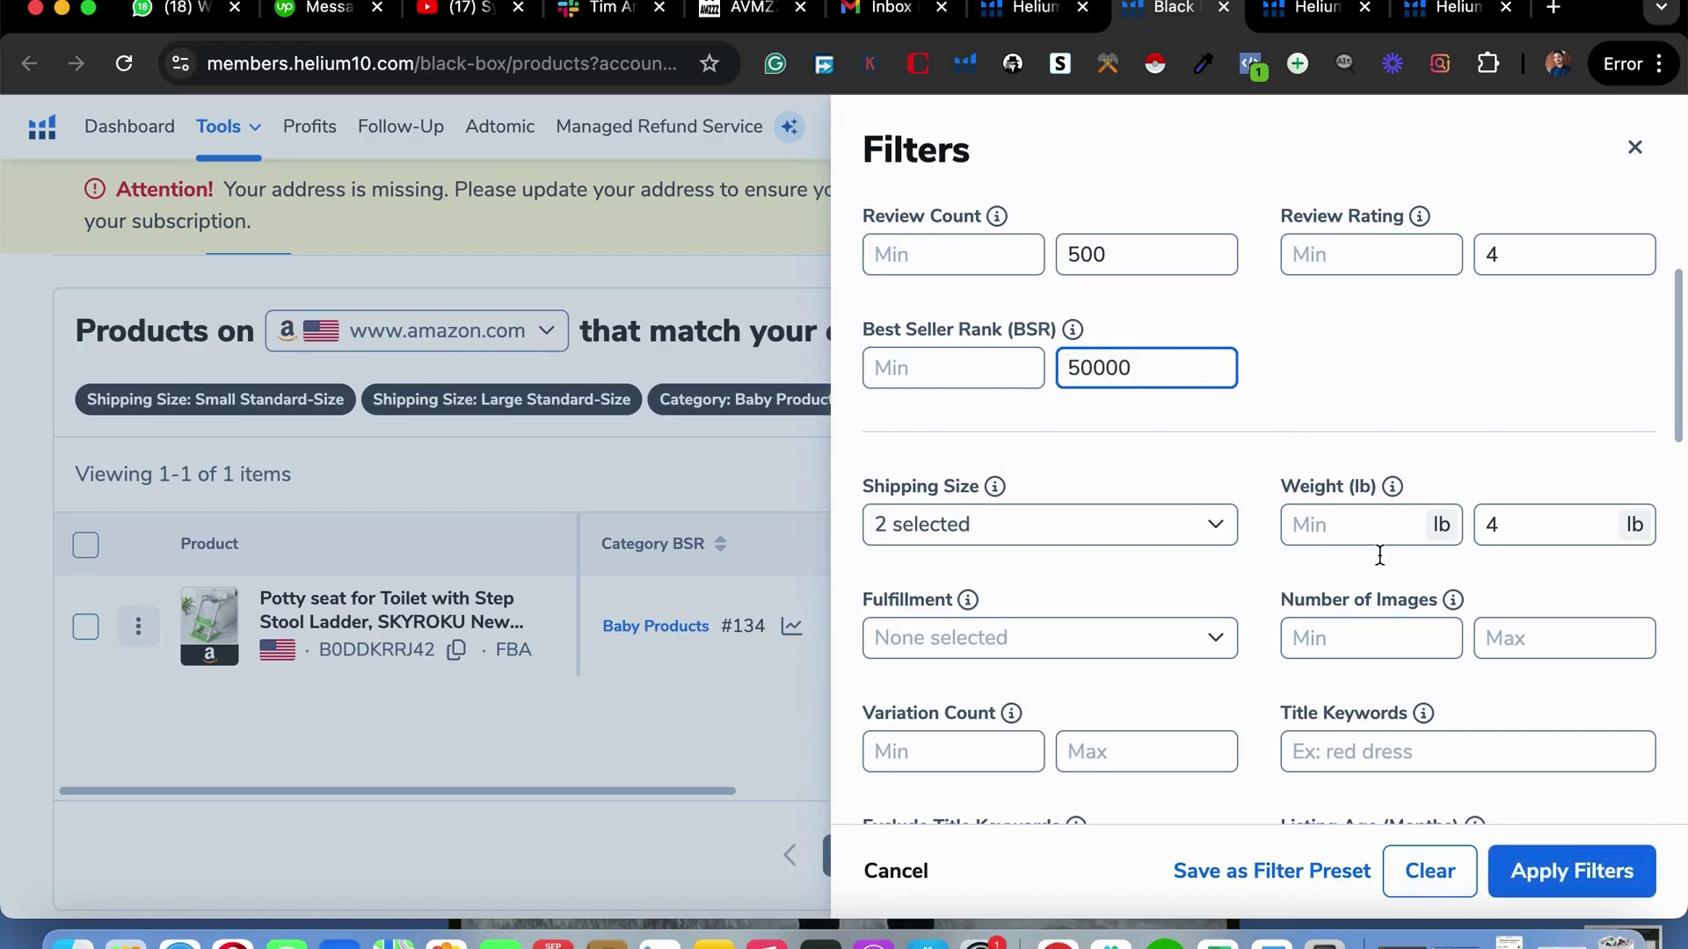
left_click(1549, 868)
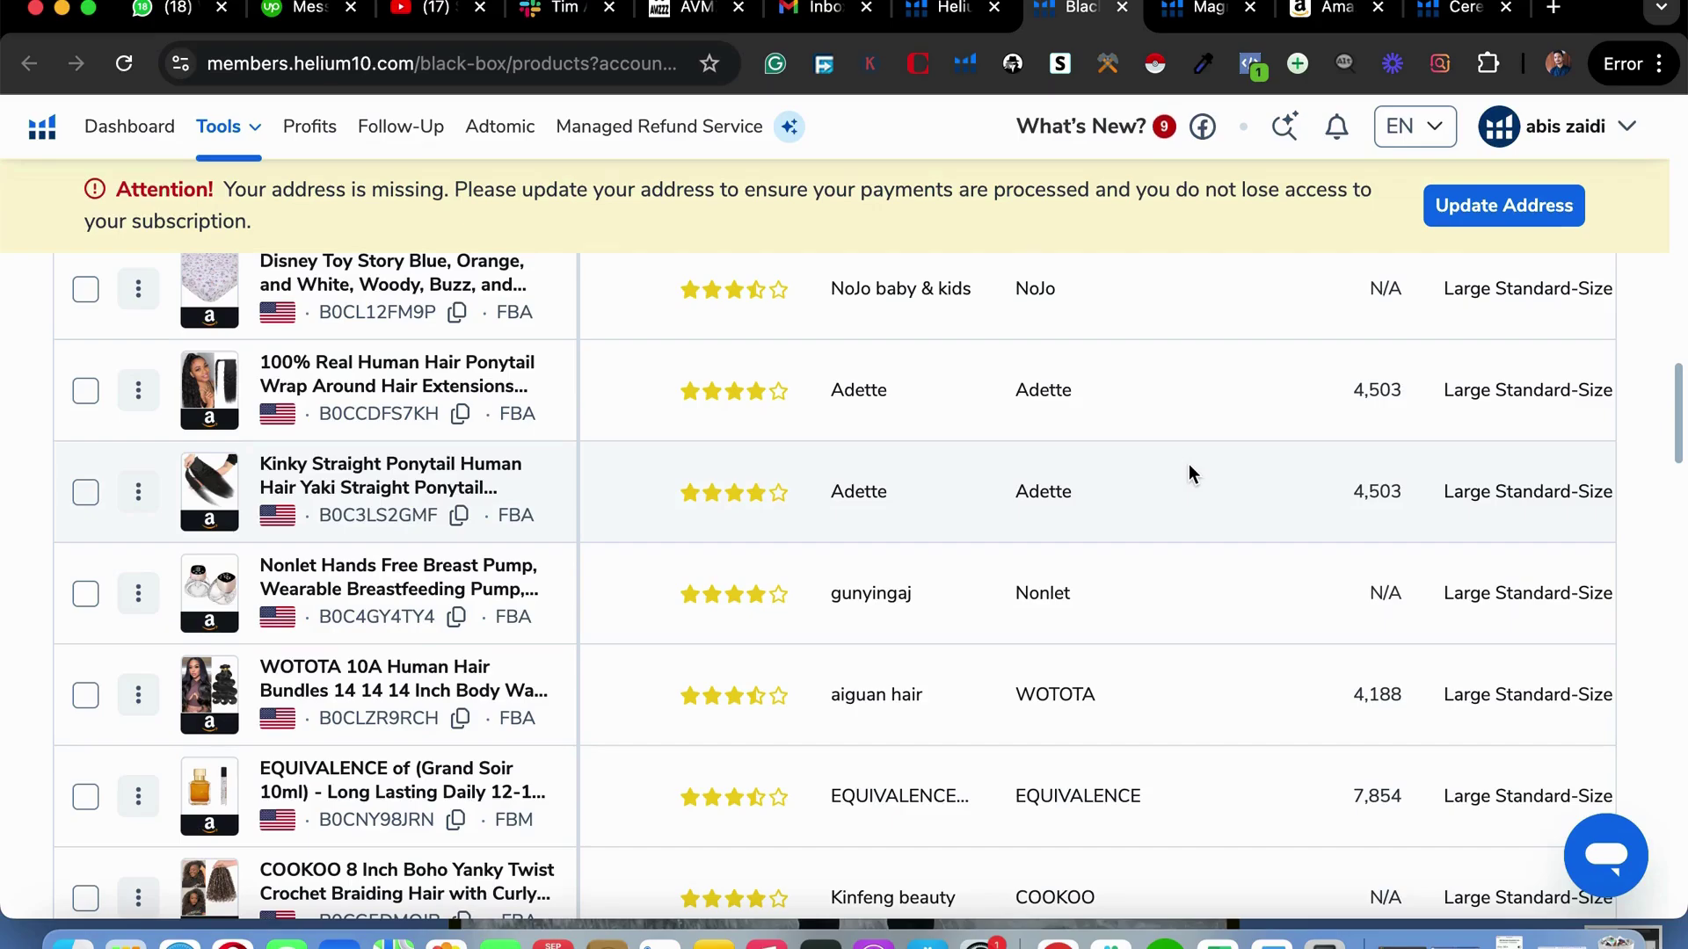
Scroll through the table of 200 matching products to review the results.
scroll(1188, 475, "up", 10)
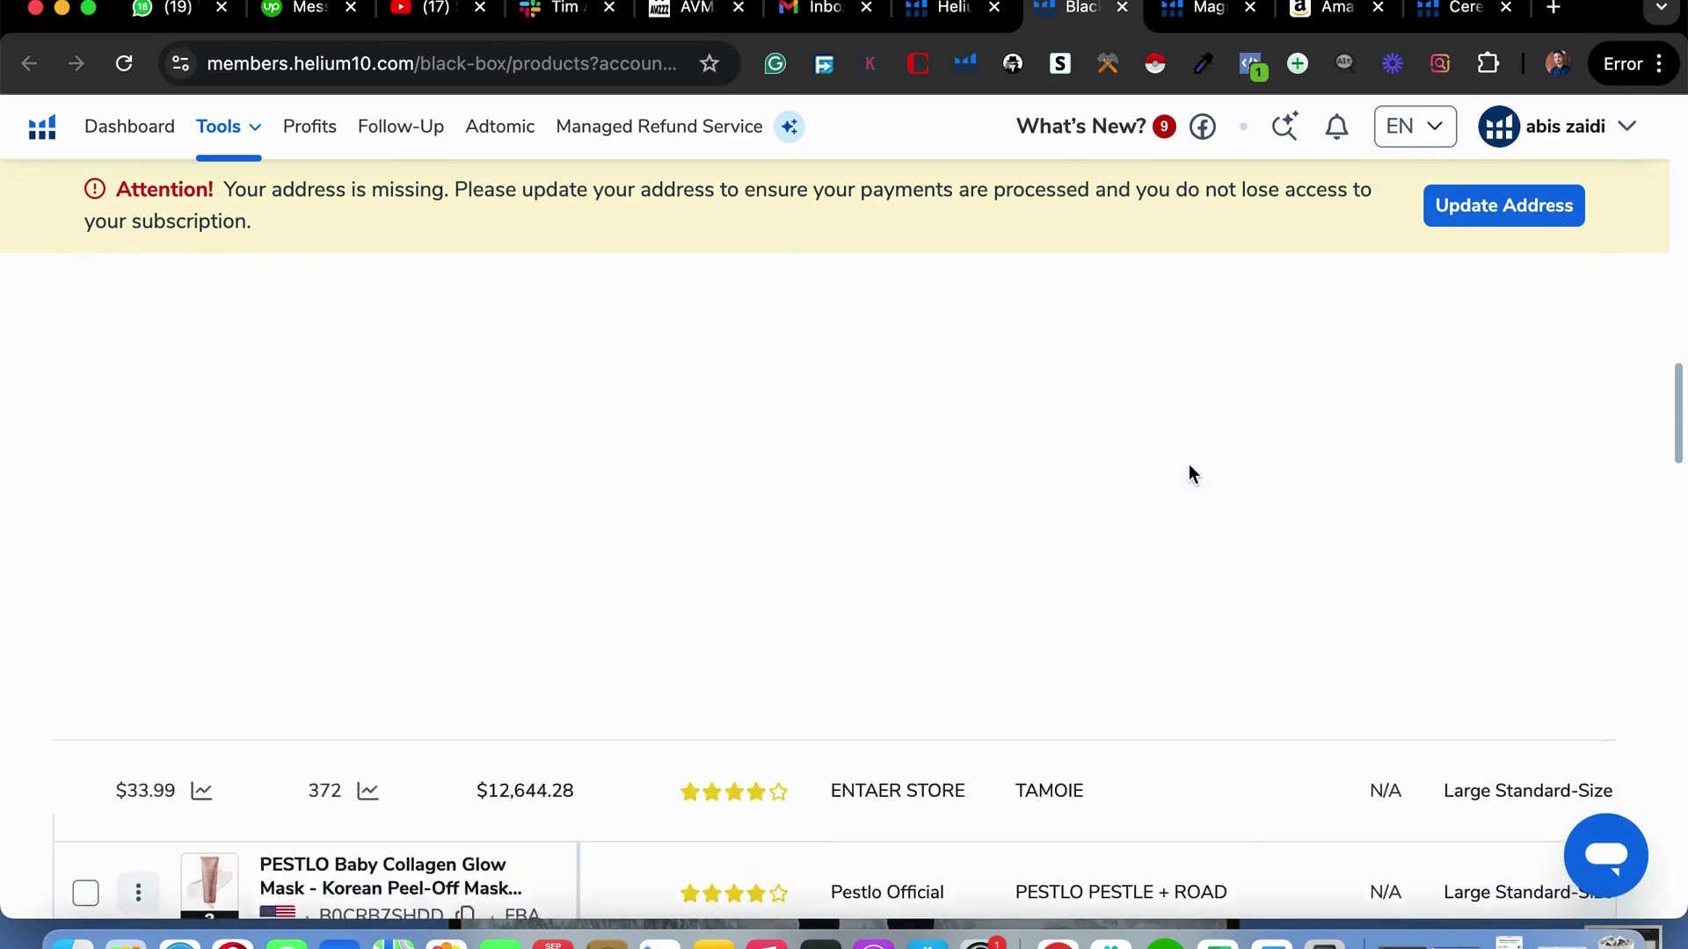
scroll(1189, 474, "up", 10)
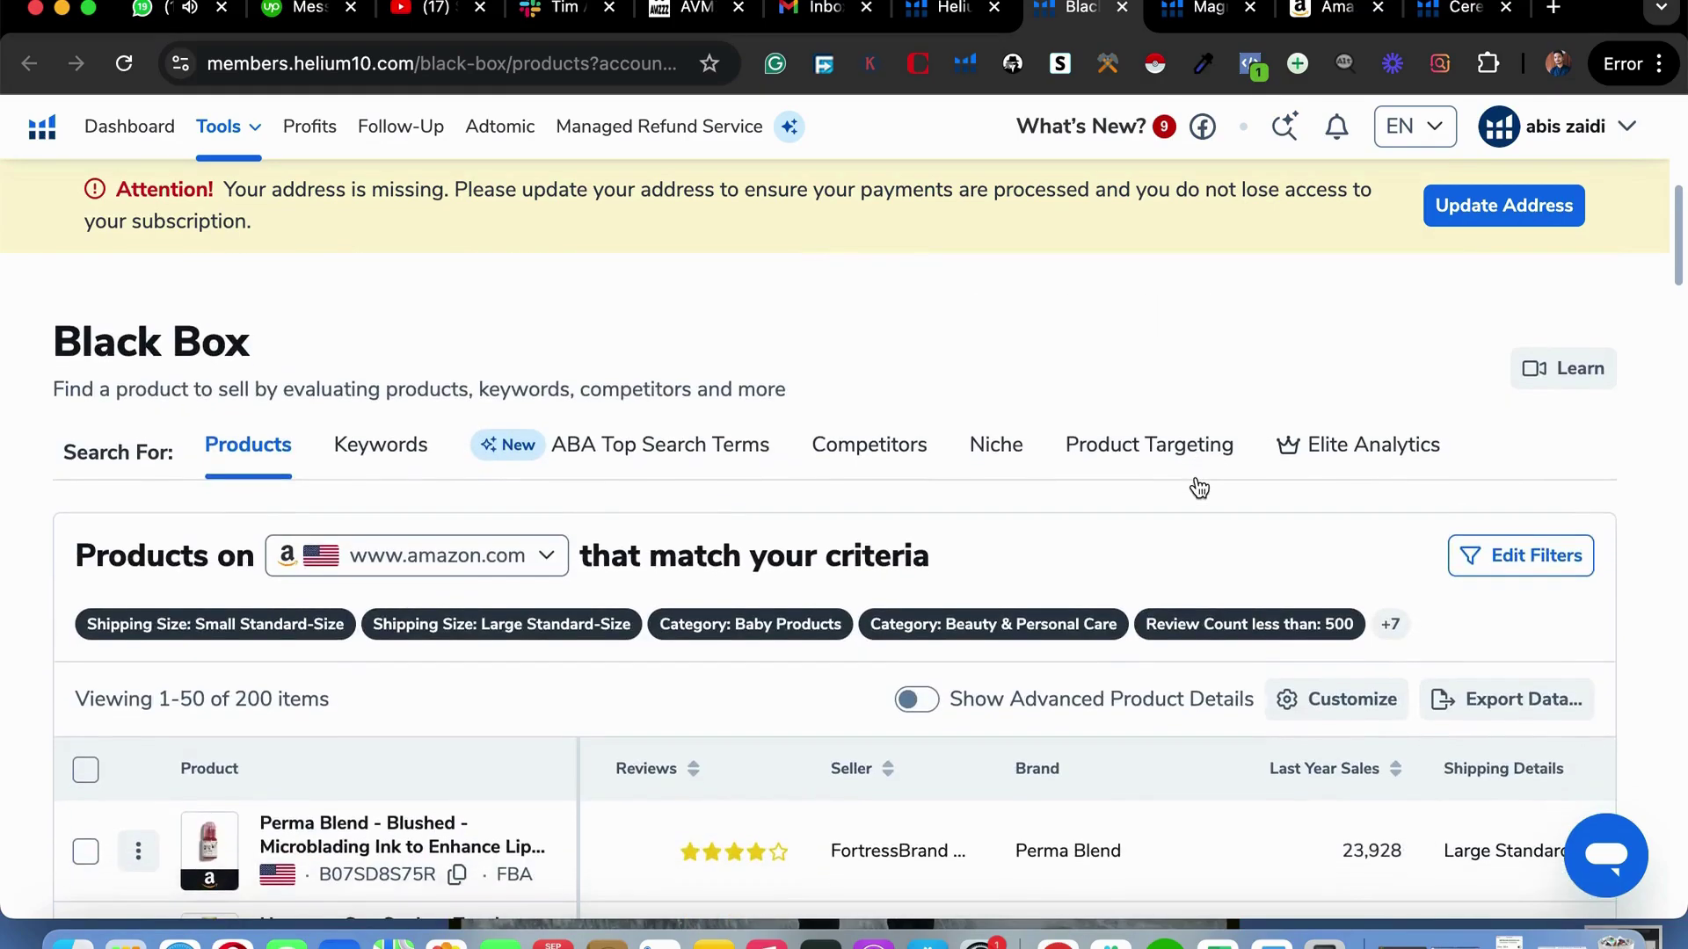
scroll(1230, 650, "down", 4)
scroll(1238, 655, "left", 5)
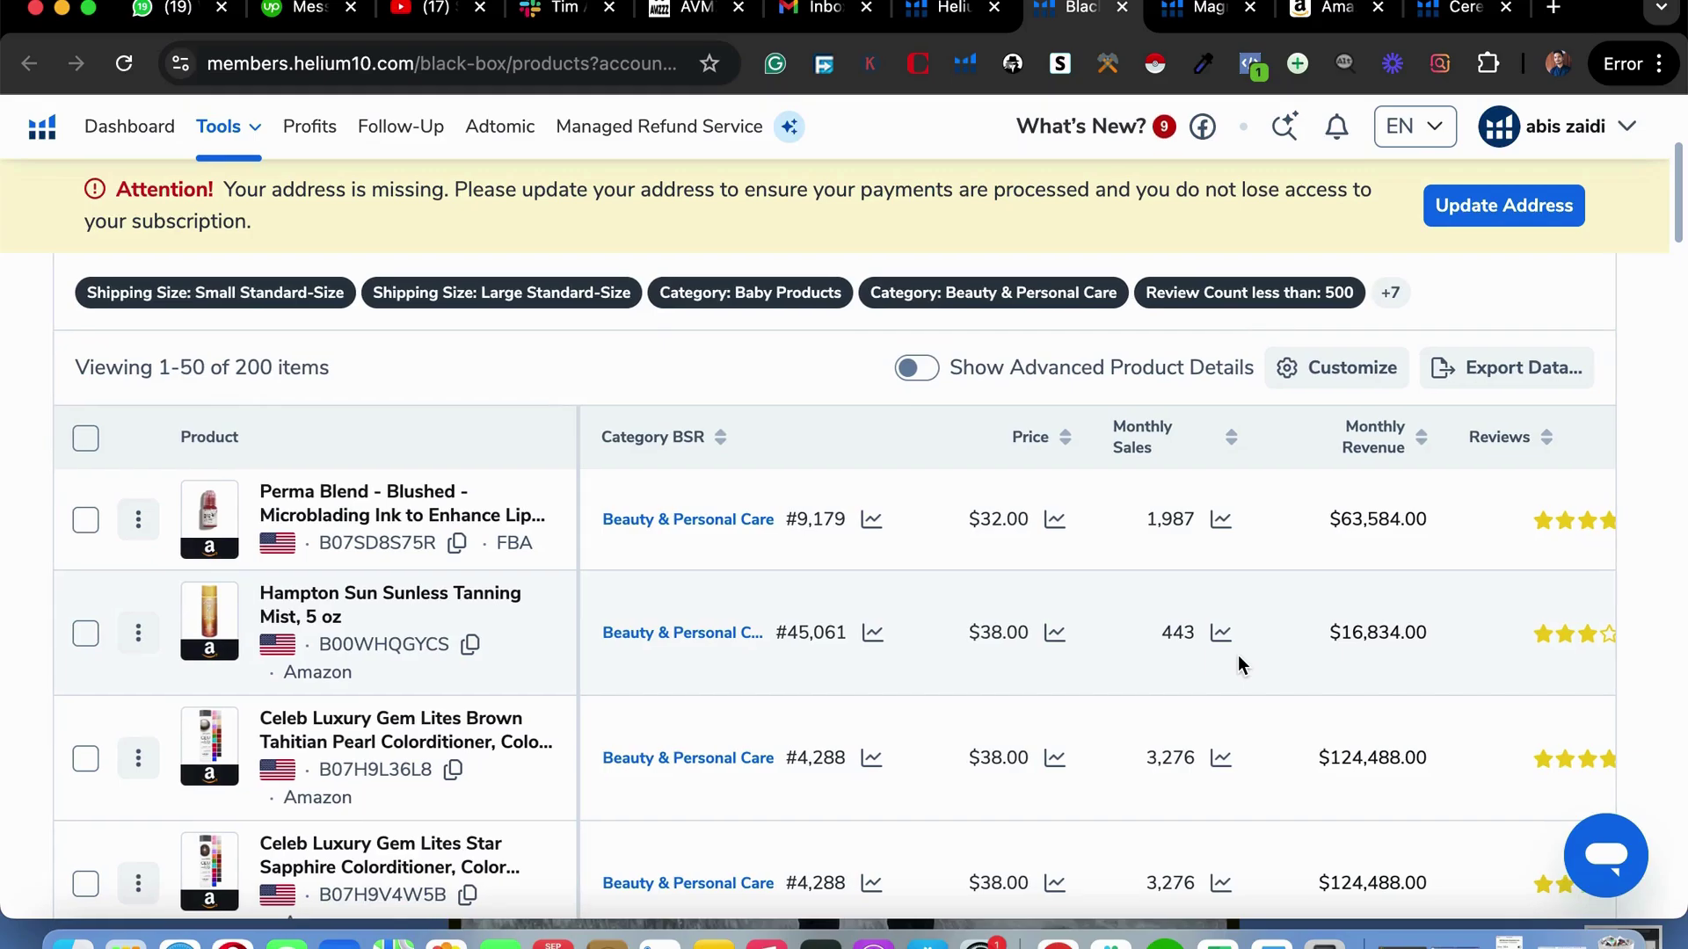
scroll(1237, 655, "right", 2)
scroll(1238, 656, "left", 2)
scroll(1237, 656, "down", 3)
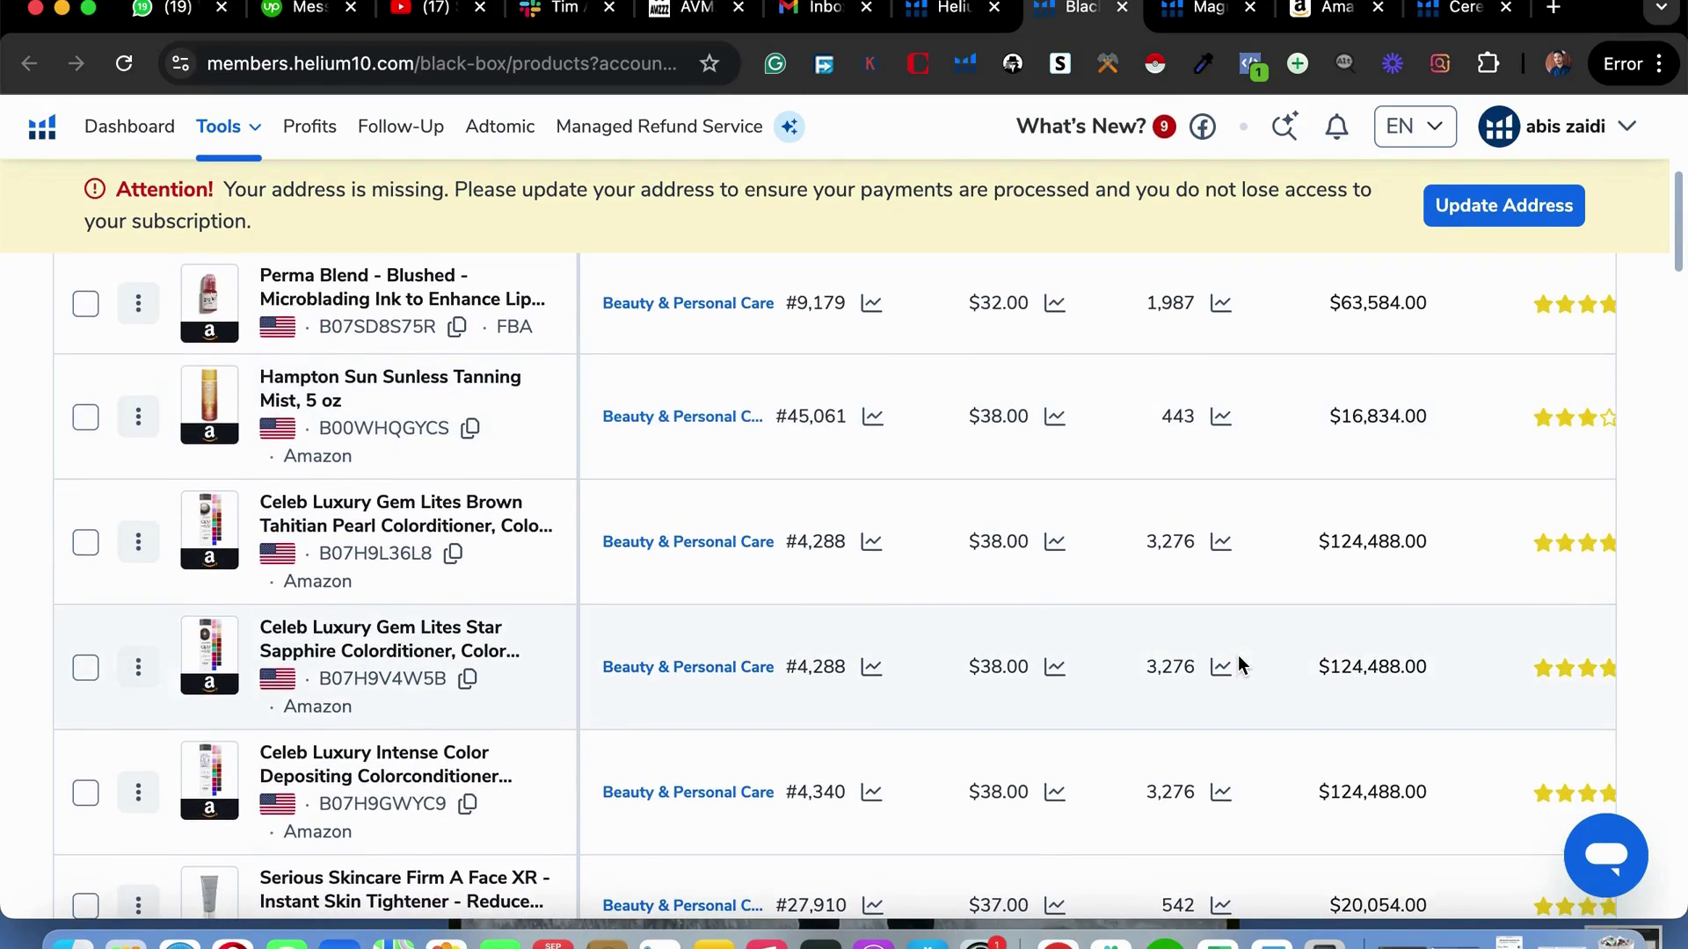
scroll(1192, 740, "down", 5)
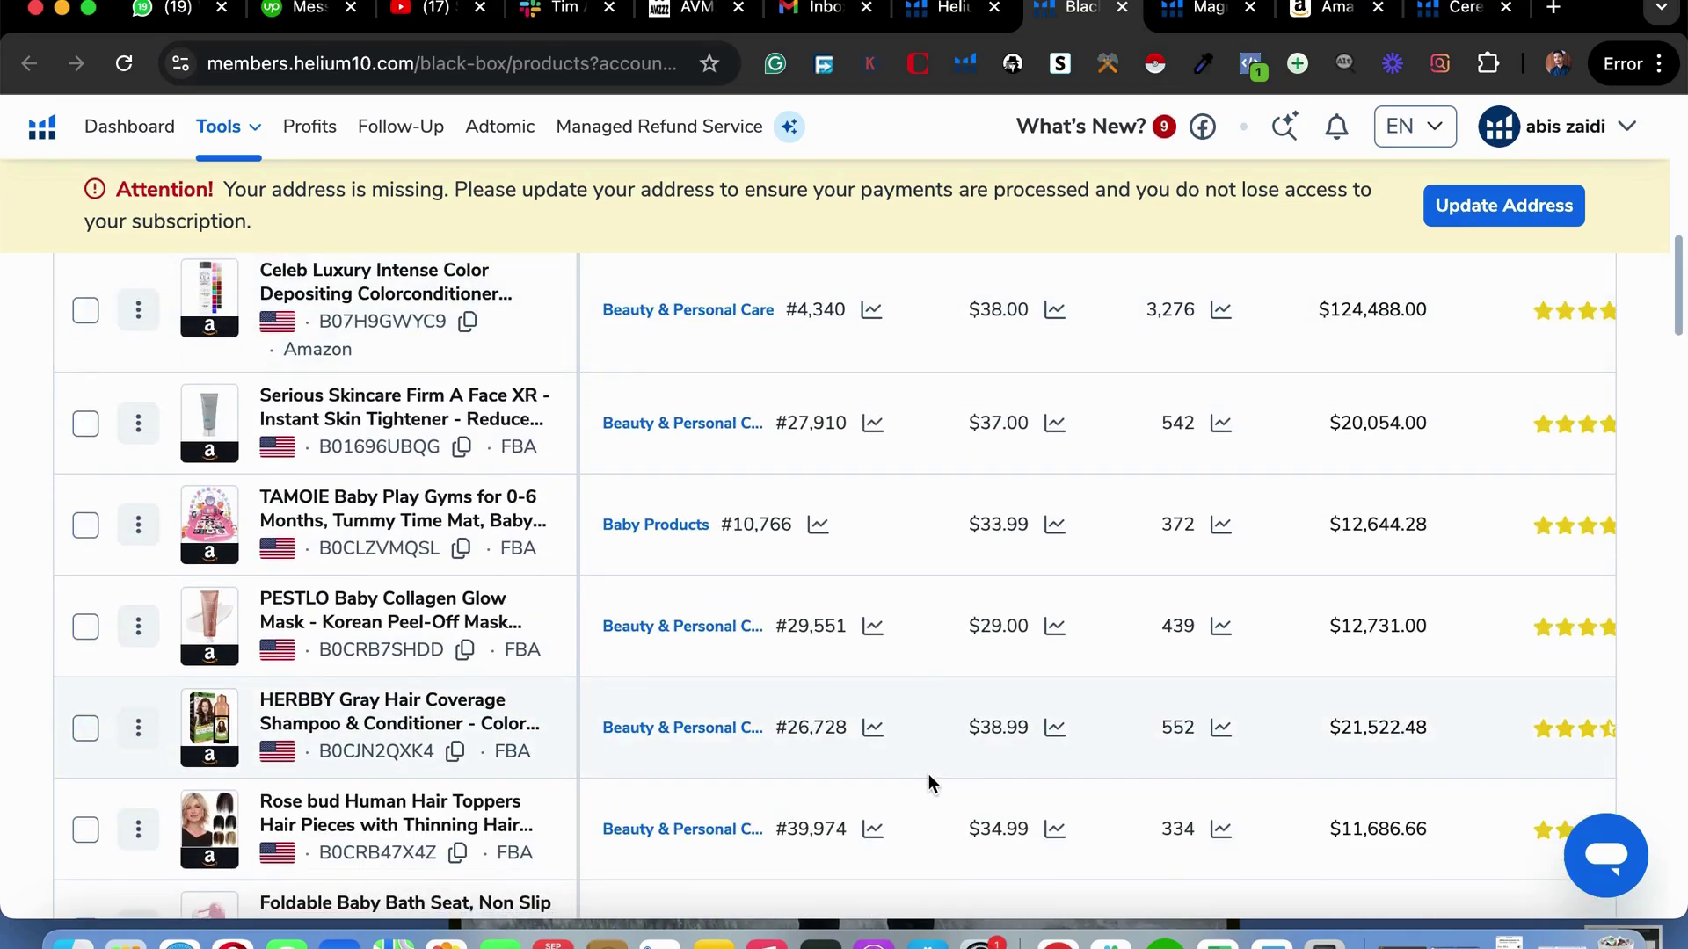
scroll(928, 774, "down", 10)
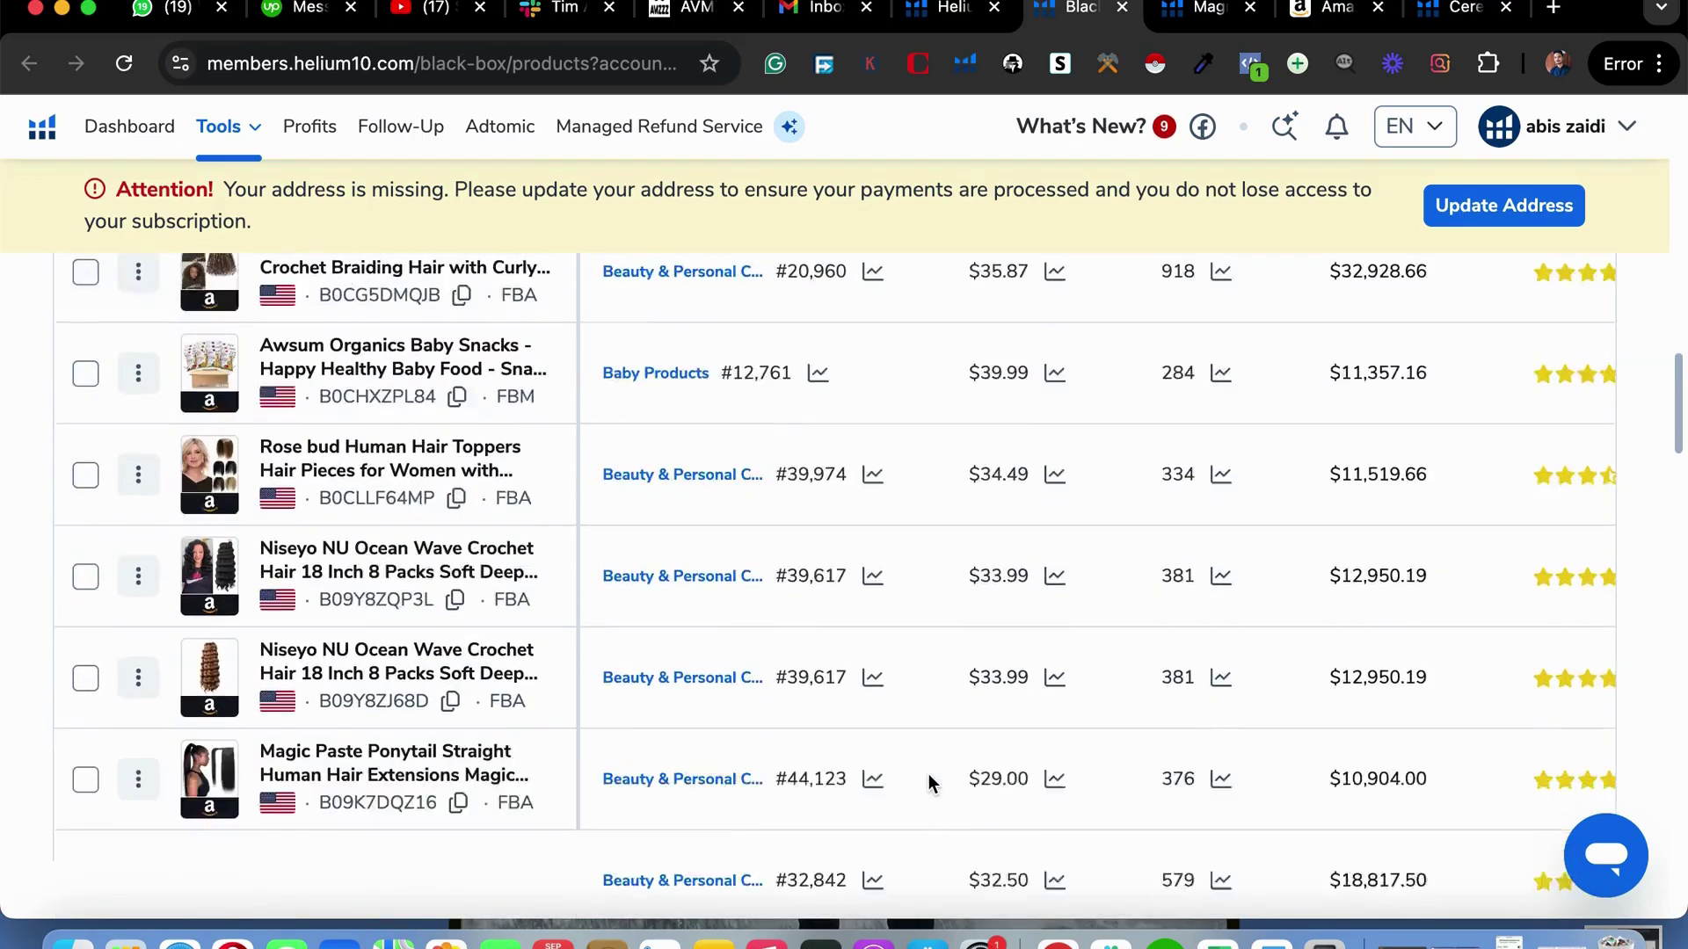
scroll(929, 774, "down", 15)
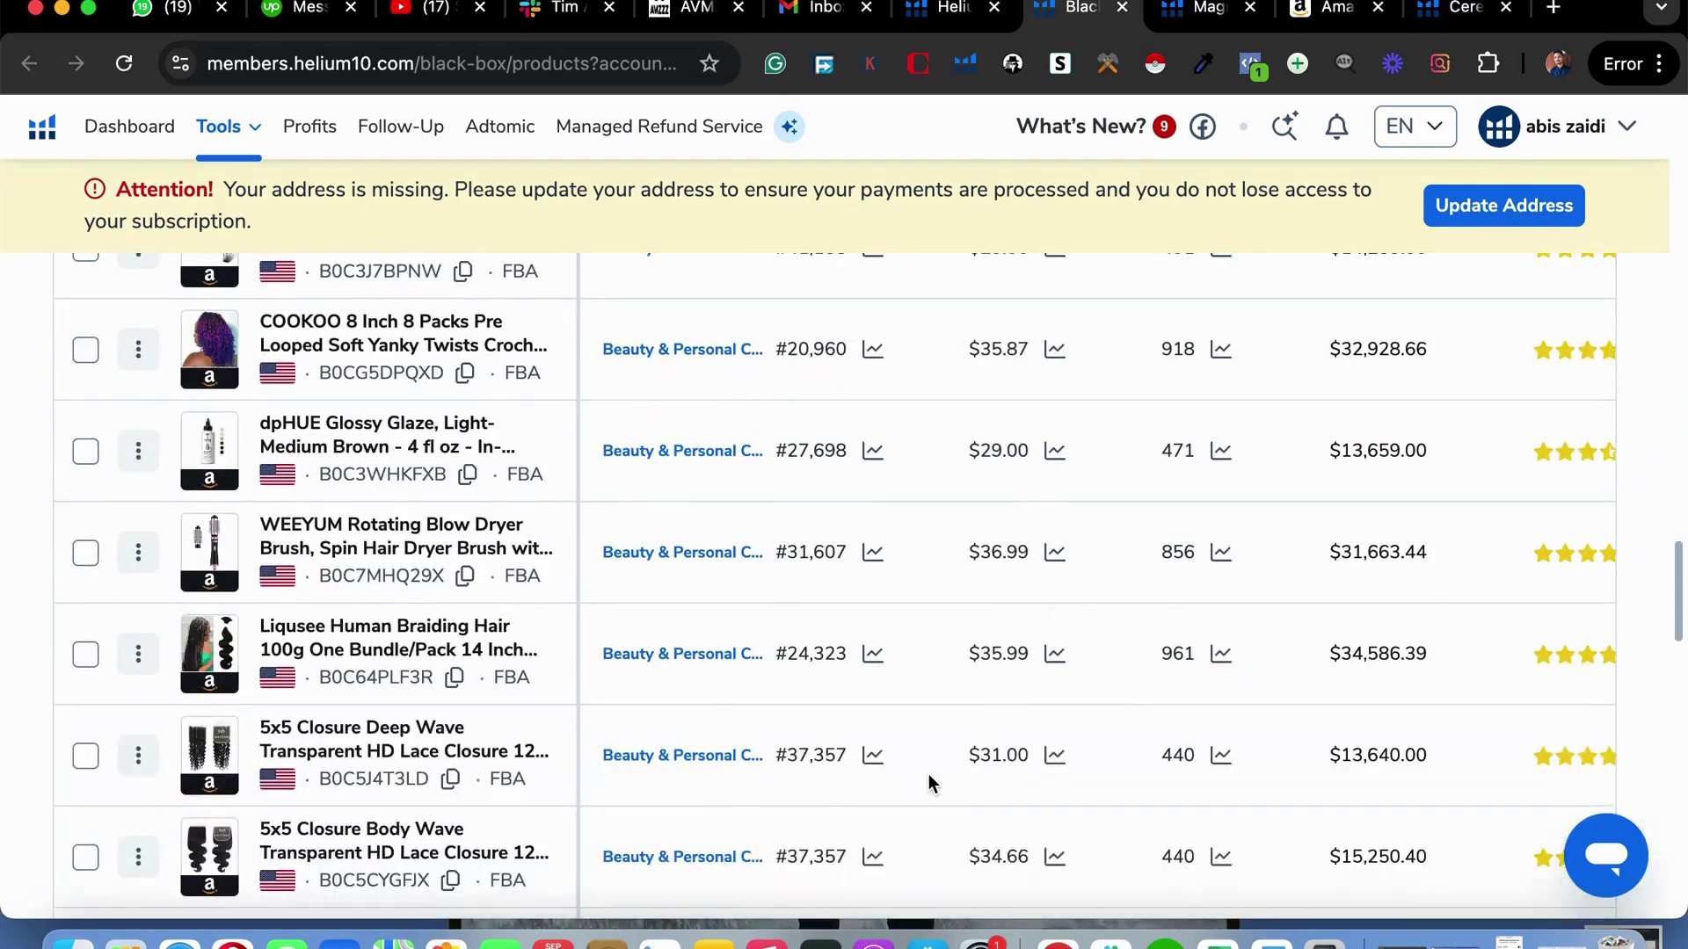
scroll(928, 781, "up", 1)
scroll(928, 773, "down", 10)
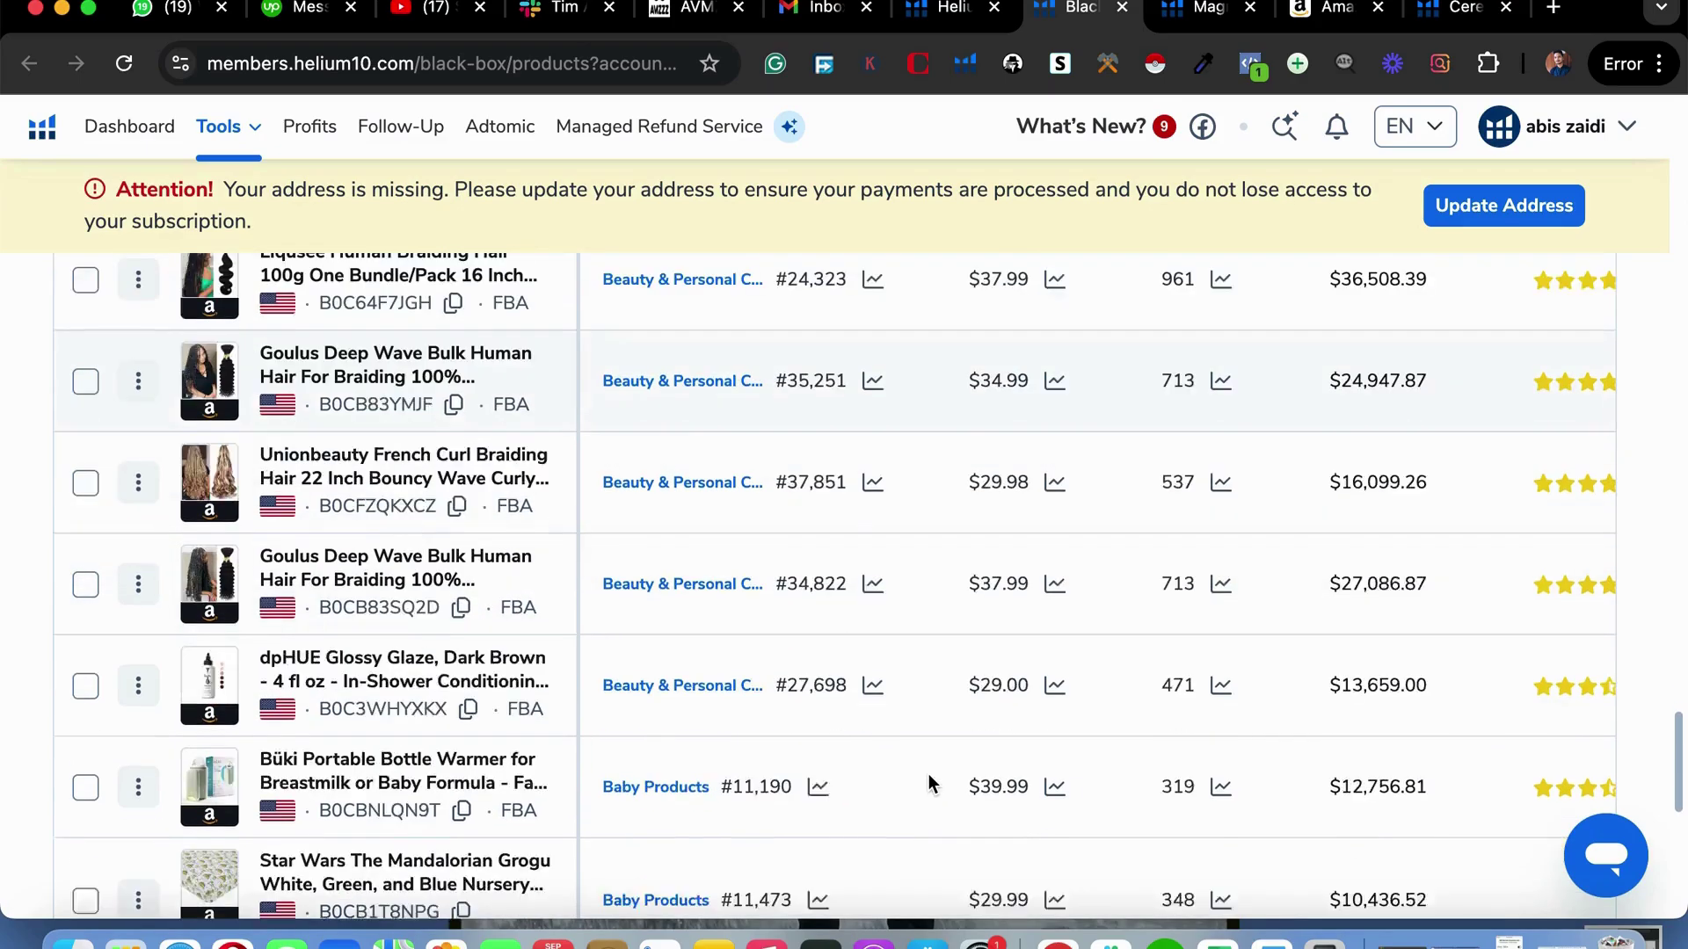
scroll(928, 774, "down", 5)
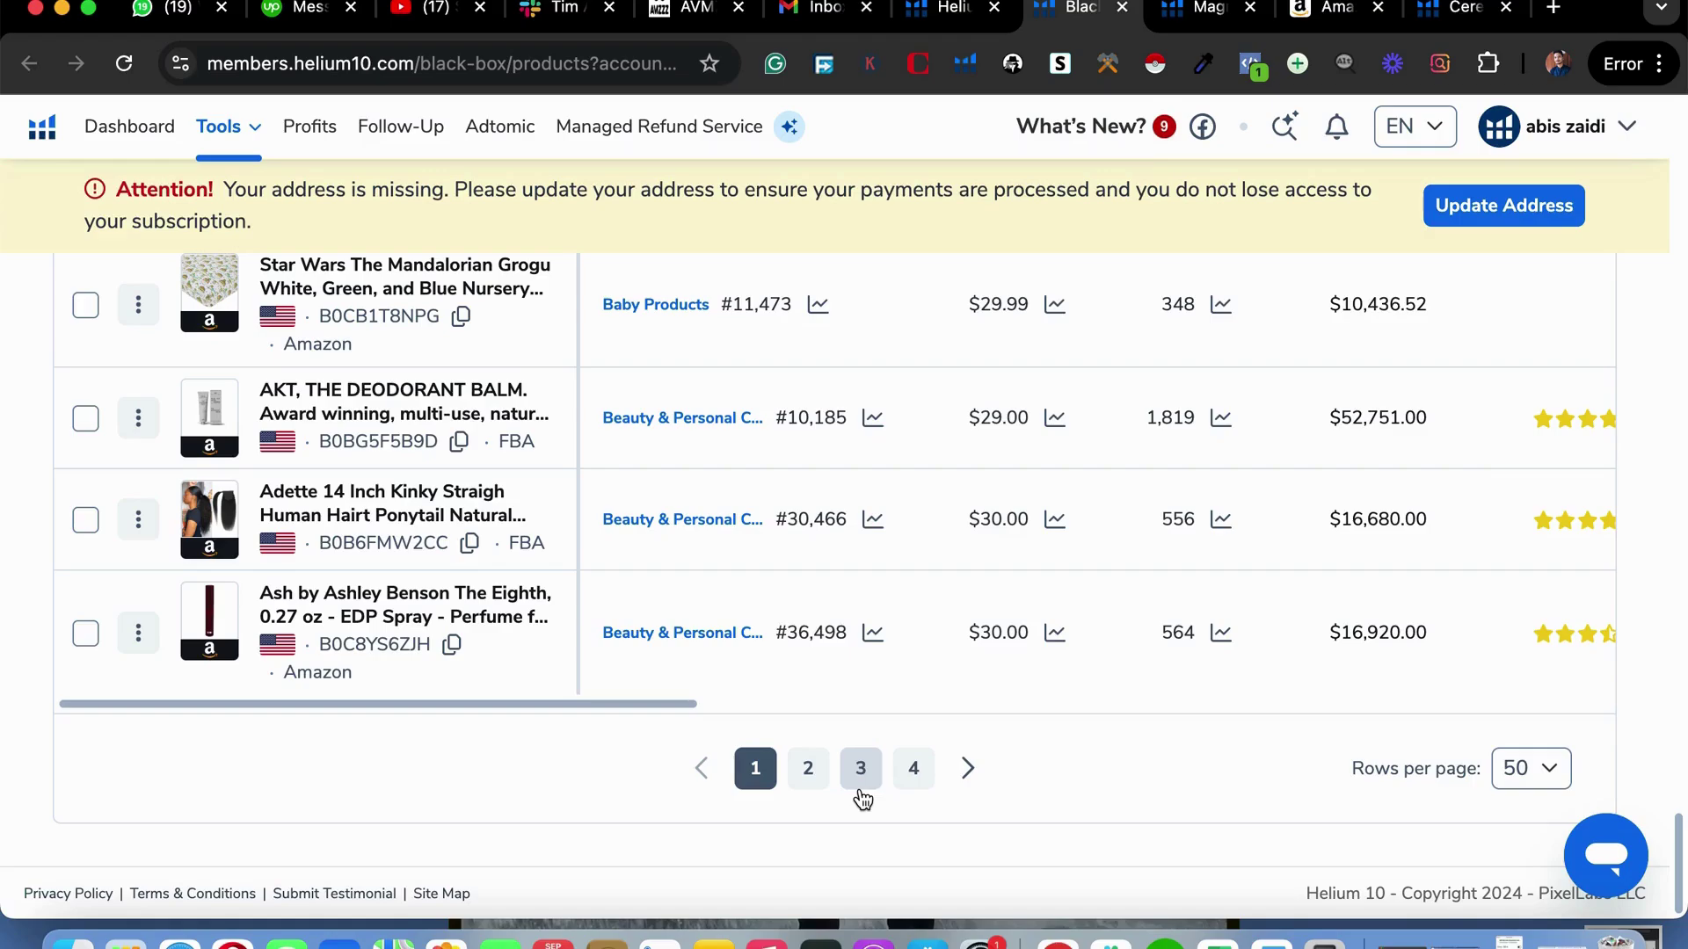
Go to results page 2 and open the DAILYLIFE hair dryer brush's Amazon listing.
left_click(805, 774)
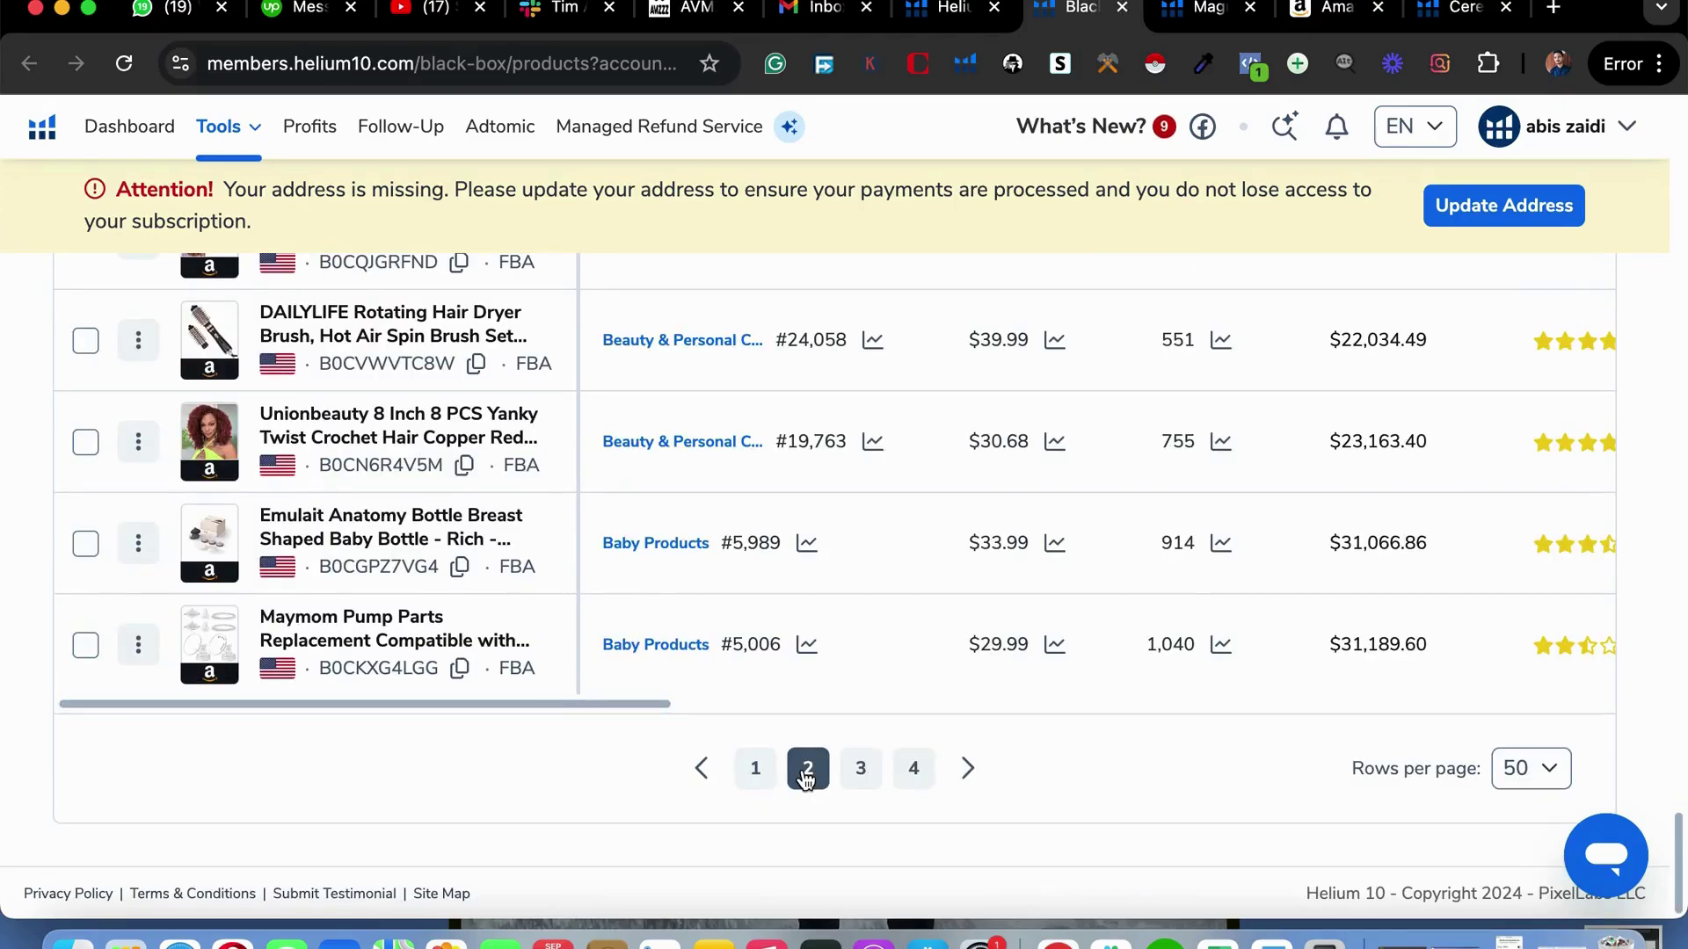
scroll(554, 596, "up", 2)
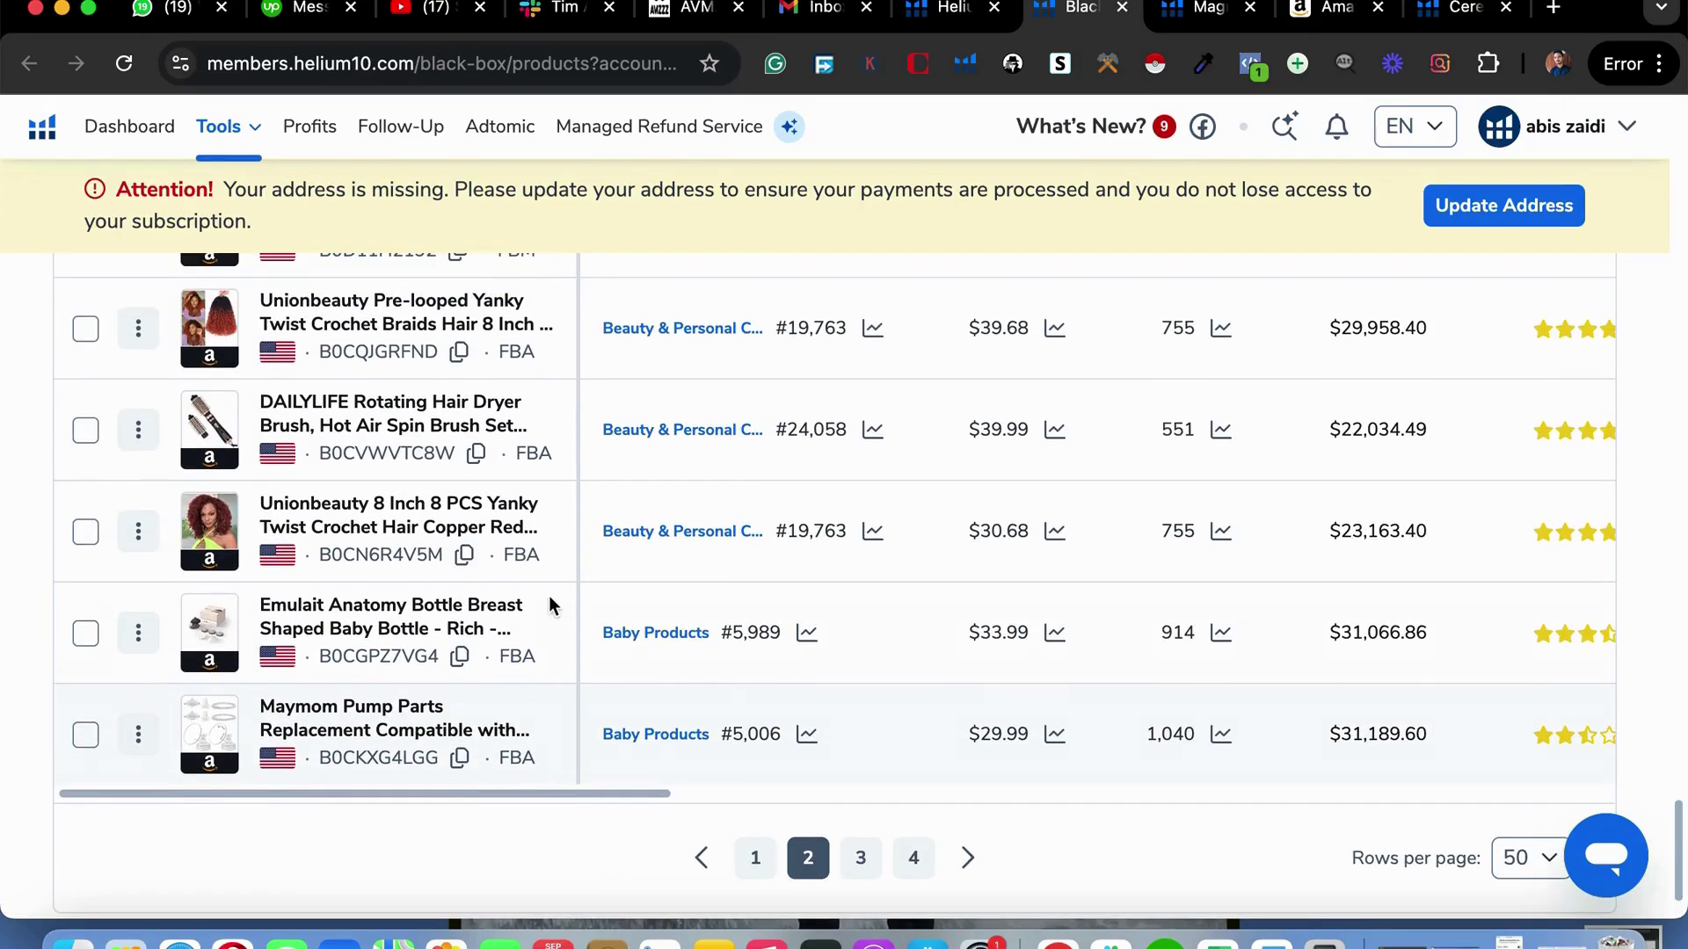
left_click(211, 462)
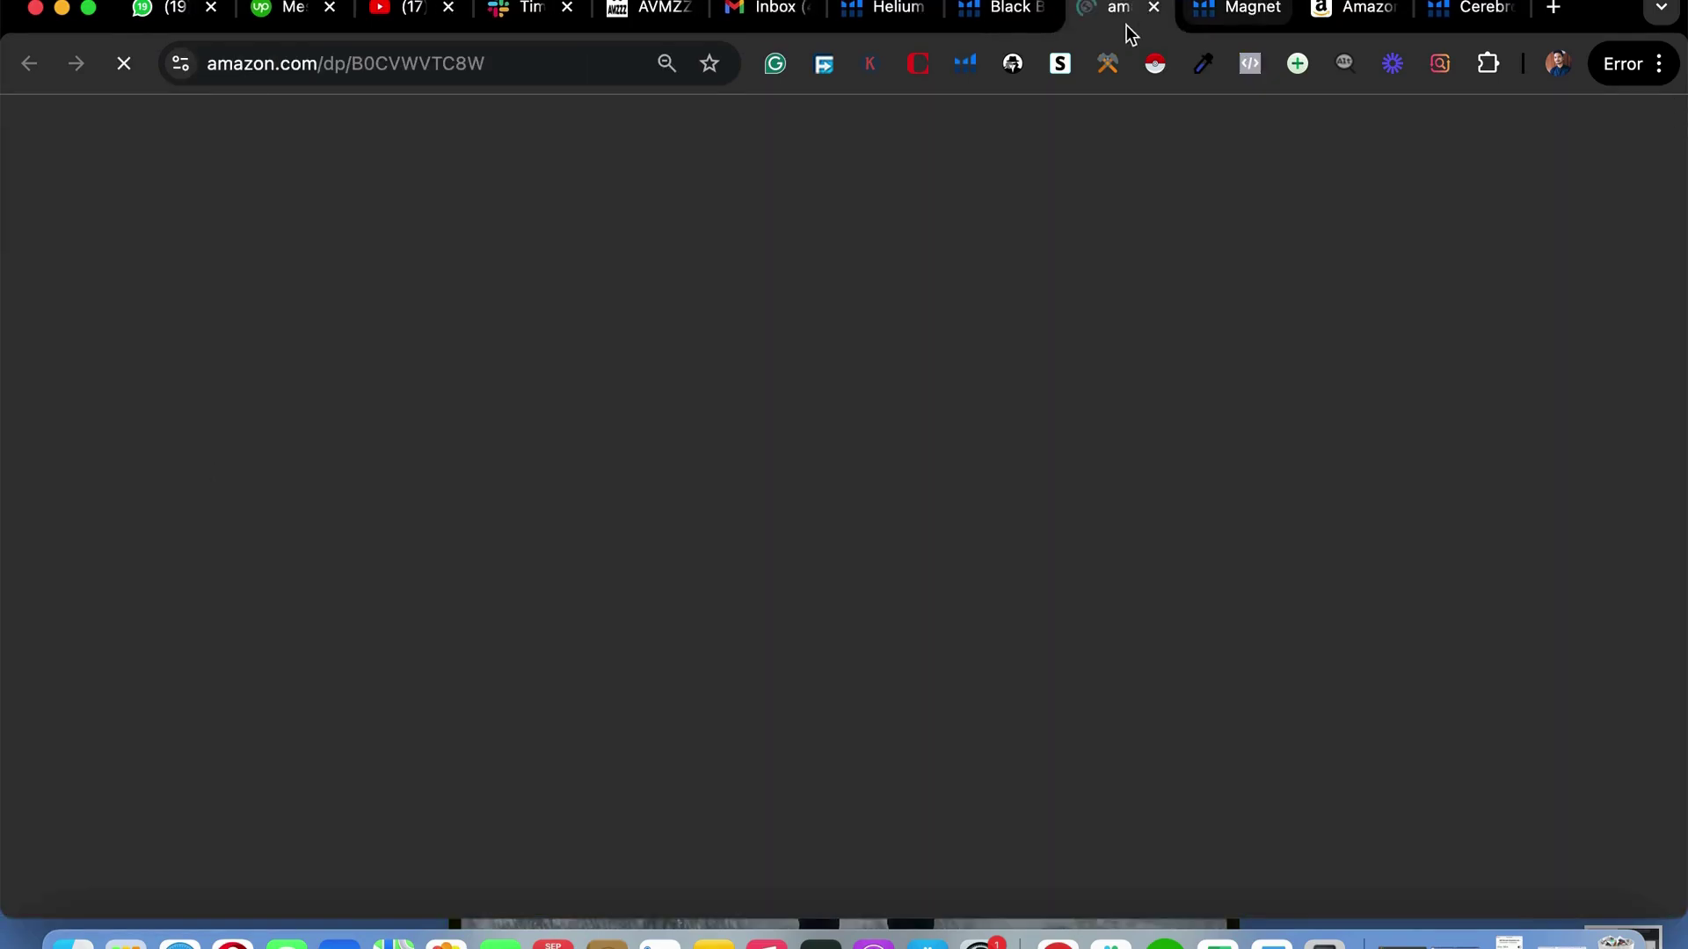